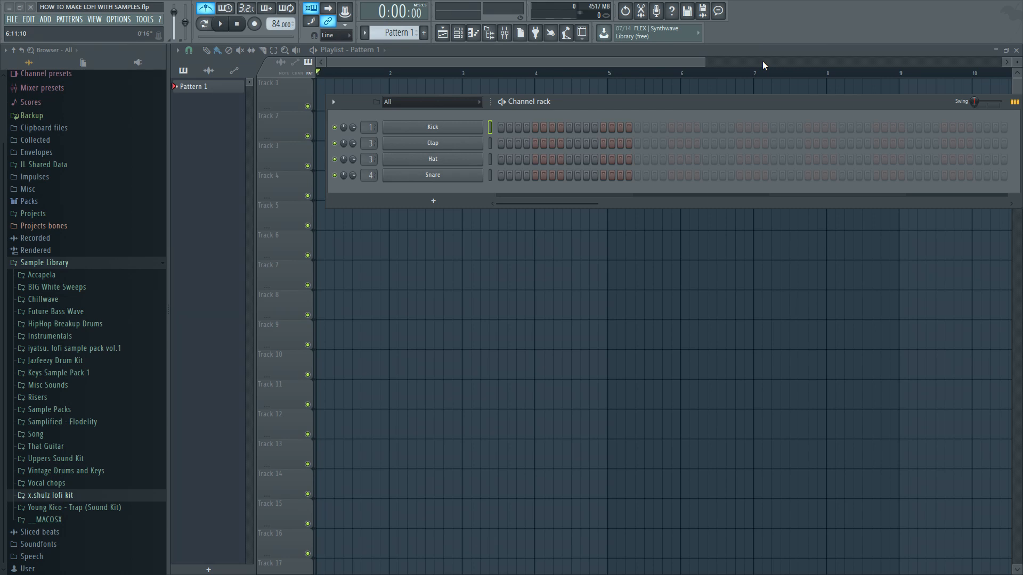
Set the project tempo to 60 BPM.
right_click(275, 24)
left_click(276, 23)
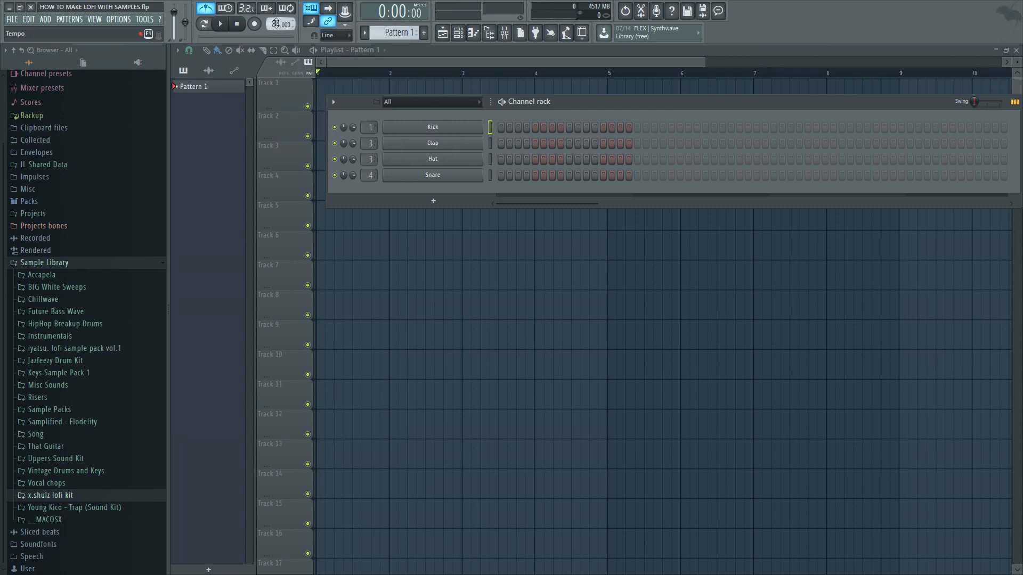
right_click(275, 23)
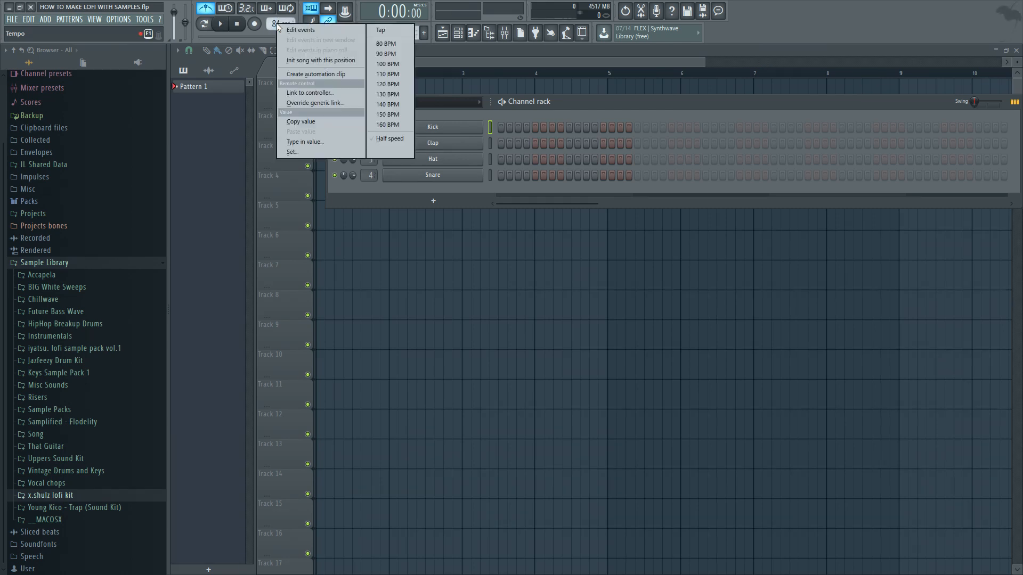
left_click(321, 138)
type("60")
key("Return")
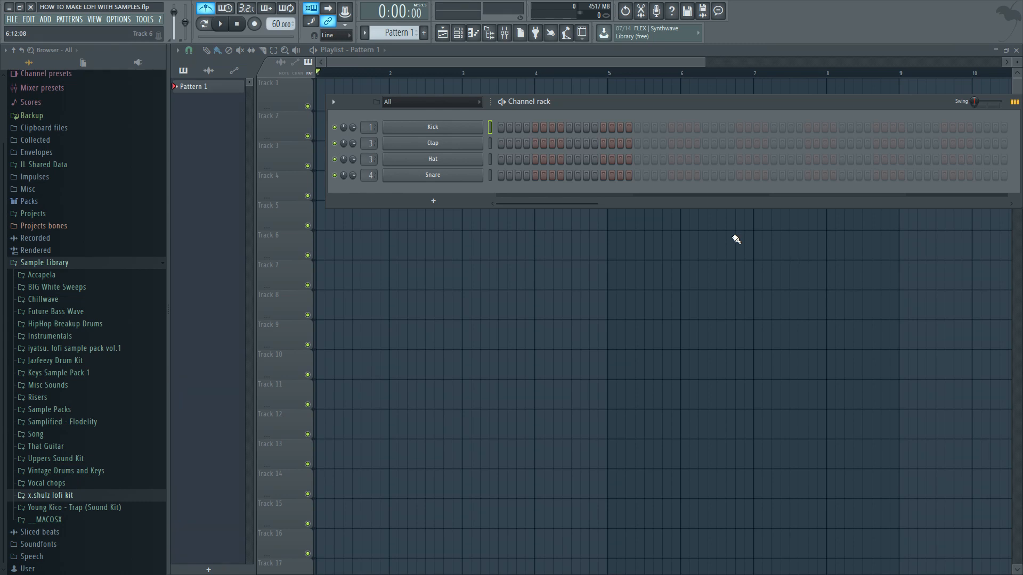
Try setting the project tempo with the tempo tapper, and close the tapper.
right_click(281, 24)
left_click(395, 29)
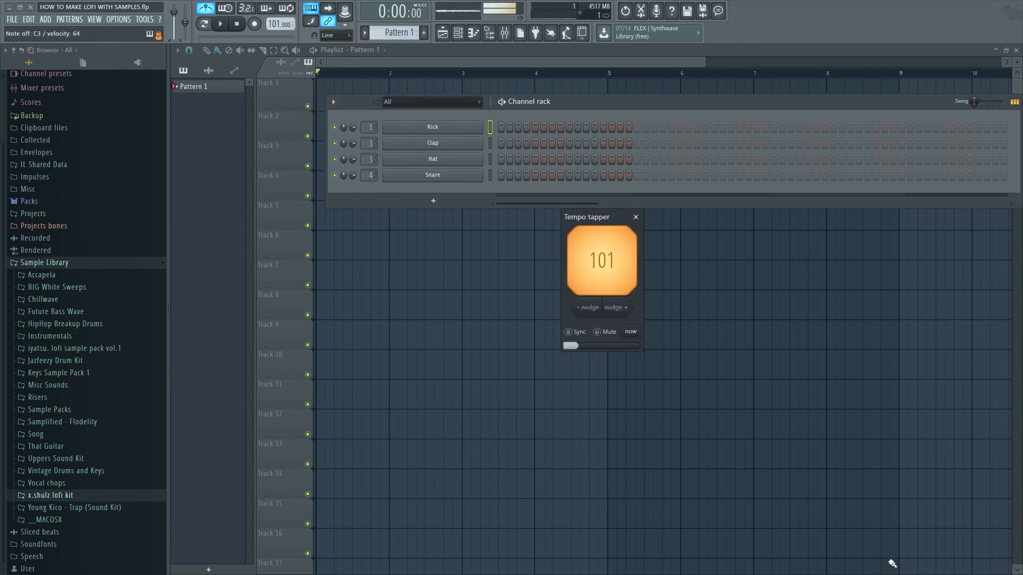
left_click(636, 217)
Restore the project tempo to 60 BPM by entering an exact value.
right_click(277, 24)
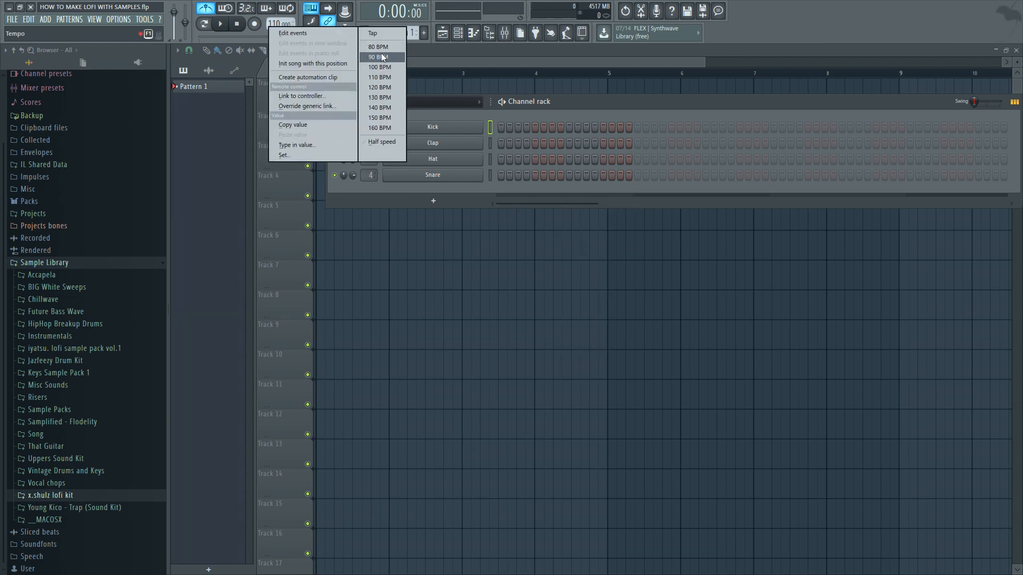
left_click(305, 145)
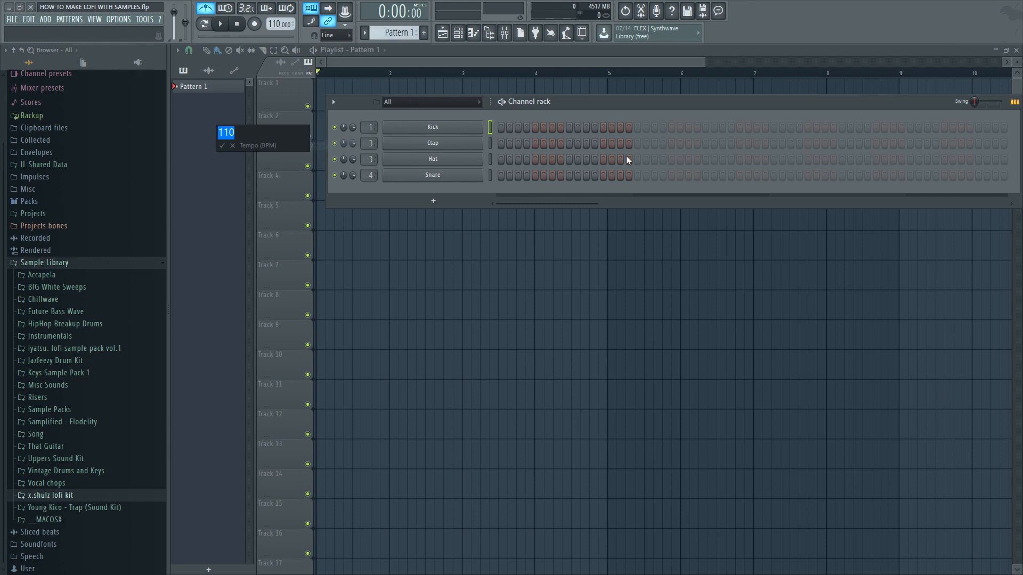
type("60")
key("Return")
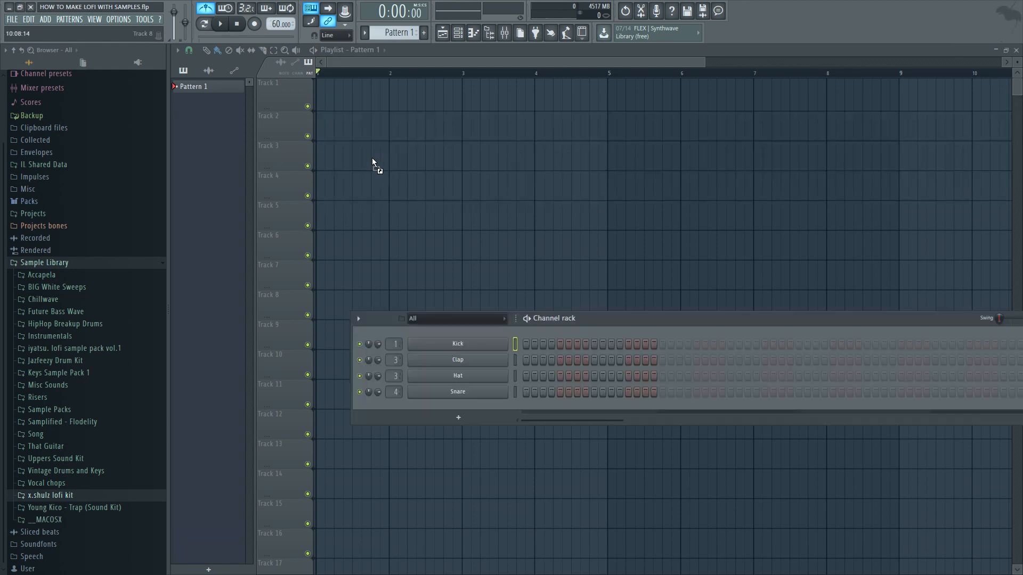
Add the "Changes Are Still Happening" audio sample to Track 2 of the playlist and place the playhead at its start.
left_click_drag(372, 160, 373, 159)
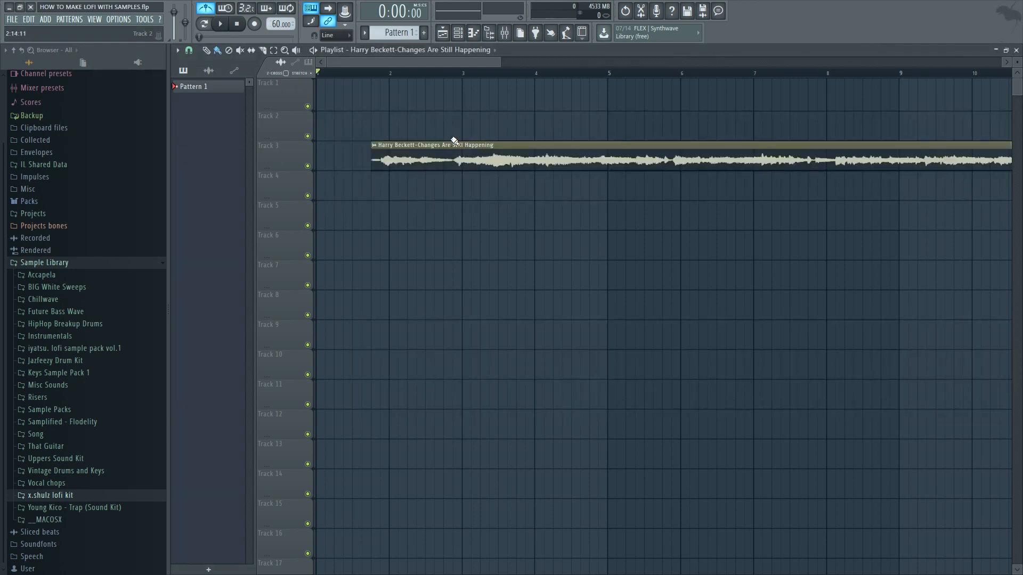
left_click_drag(454, 141, 453, 114)
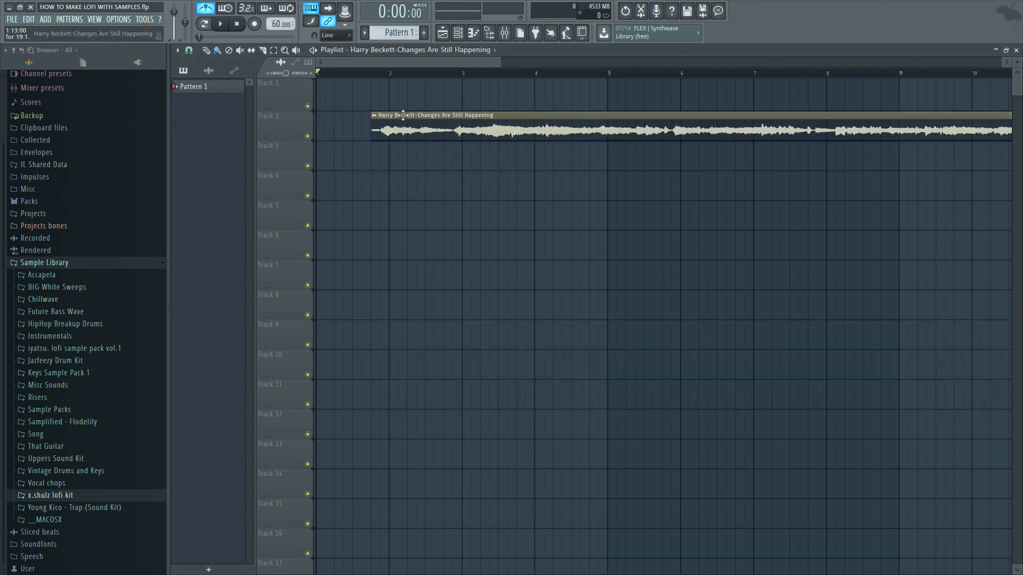
scroll(392, 133, "down", 3)
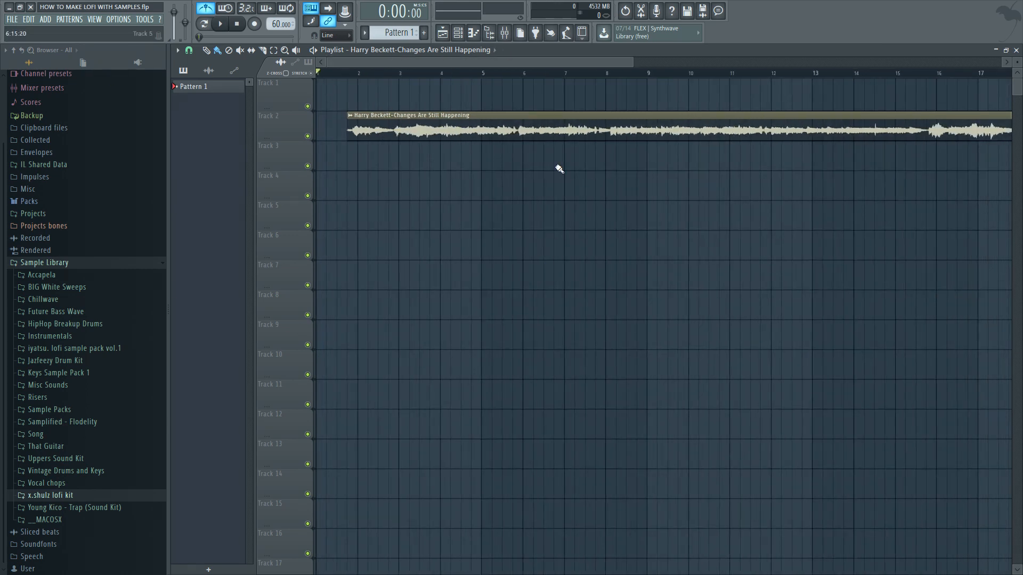
left_click(348, 74)
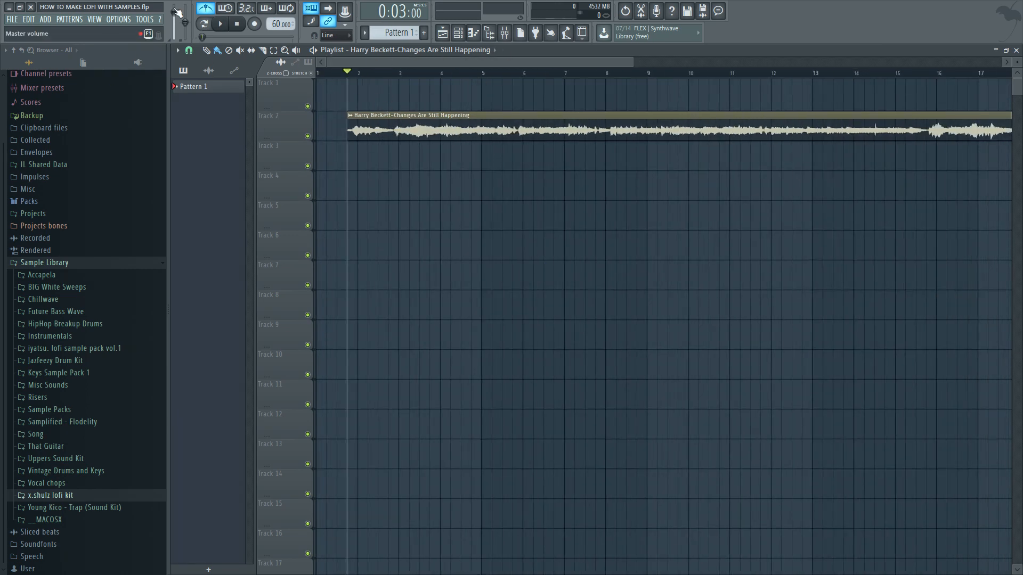
Move the sample clip to Track 1 and enlarge the track's height so the waveform is easy to read.
scroll(315, 170, "up", 3)
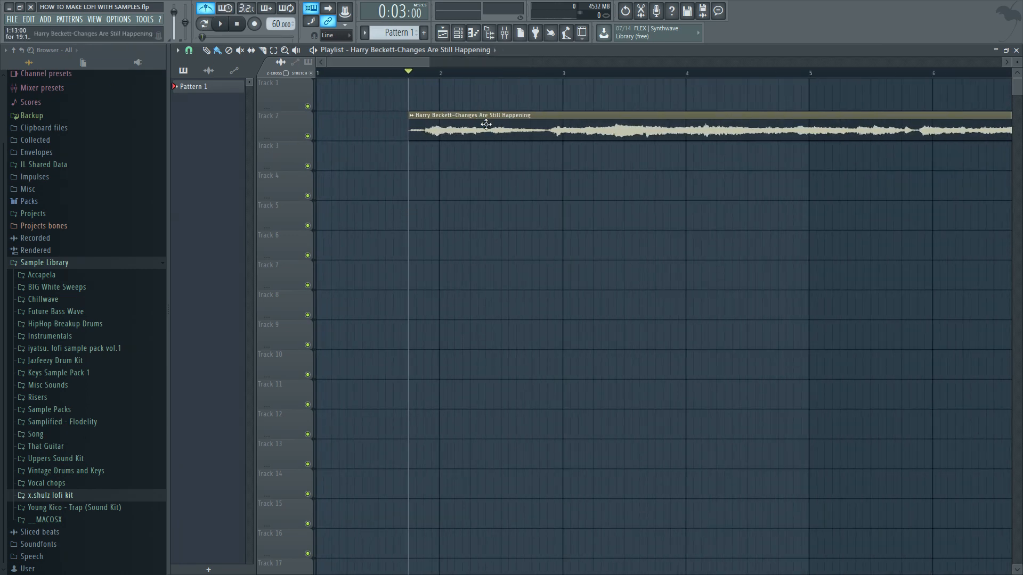
left_click_drag(484, 121, 475, 77)
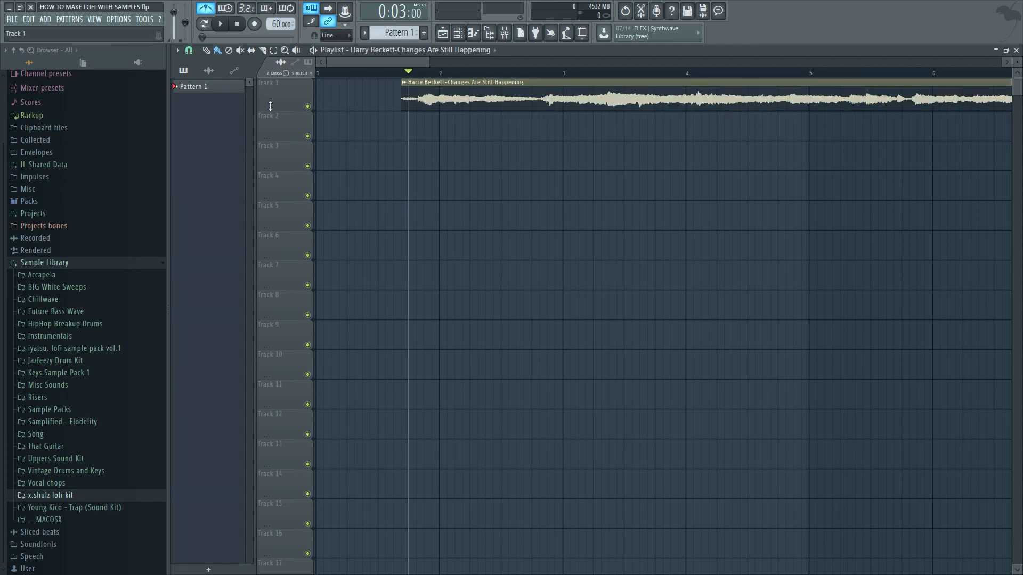
left_click_drag(267, 114, 267, 358)
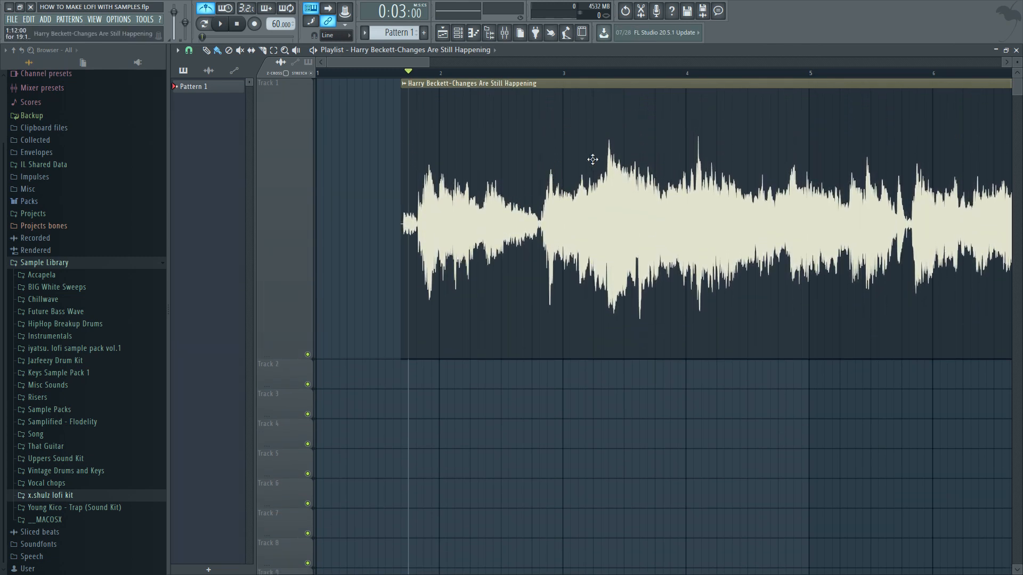
Play the opening bars of the sample, starting at the beginning of the clip.
left_click_drag(396, 62, 416, 62)
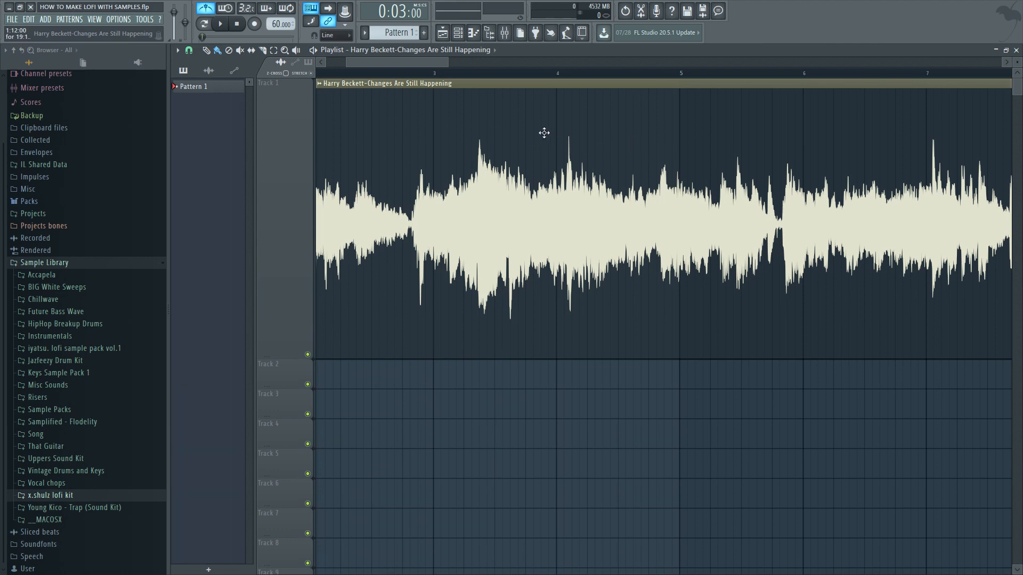
left_click_drag(419, 63, 400, 62)
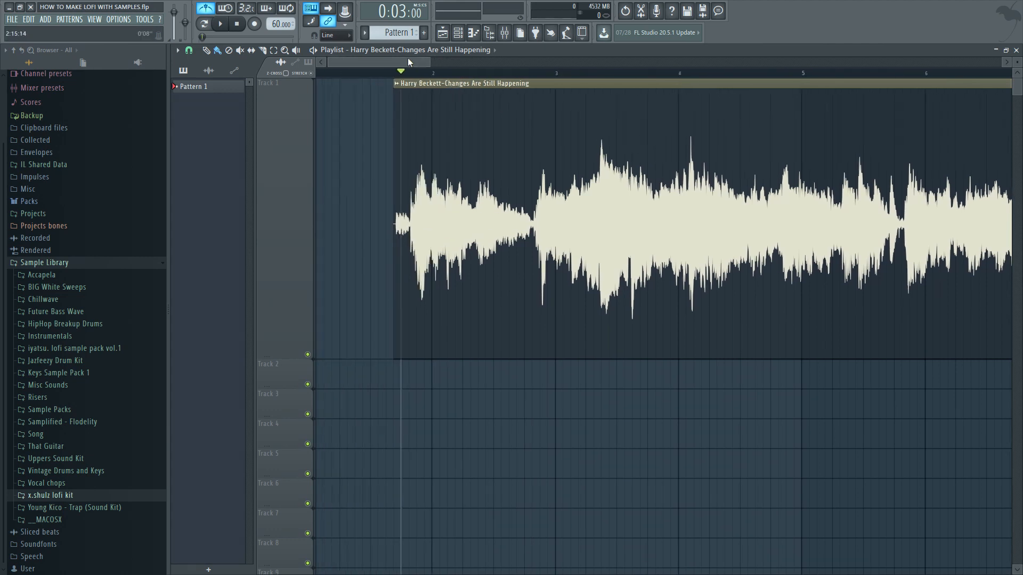
key("space")
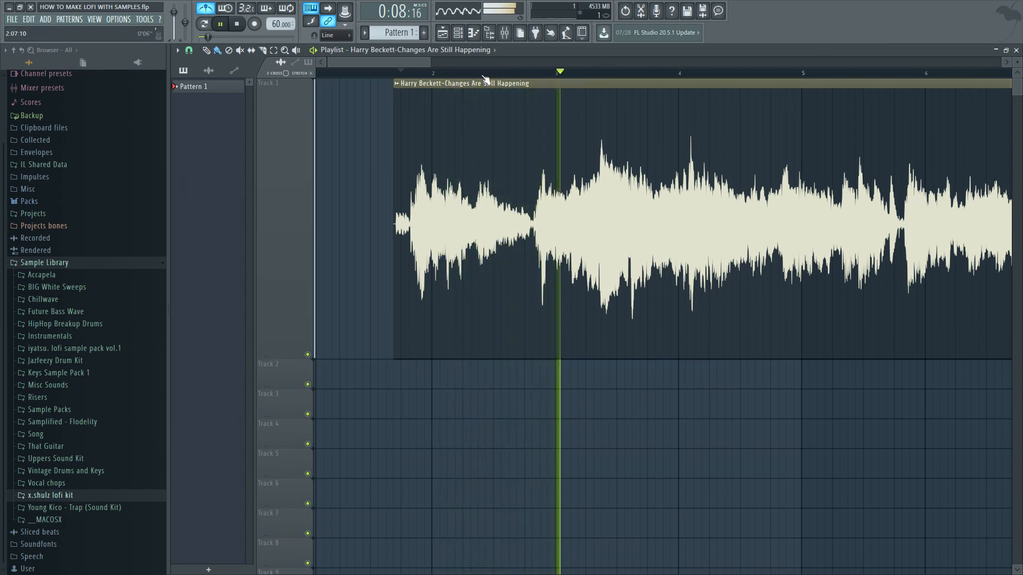
key("space")
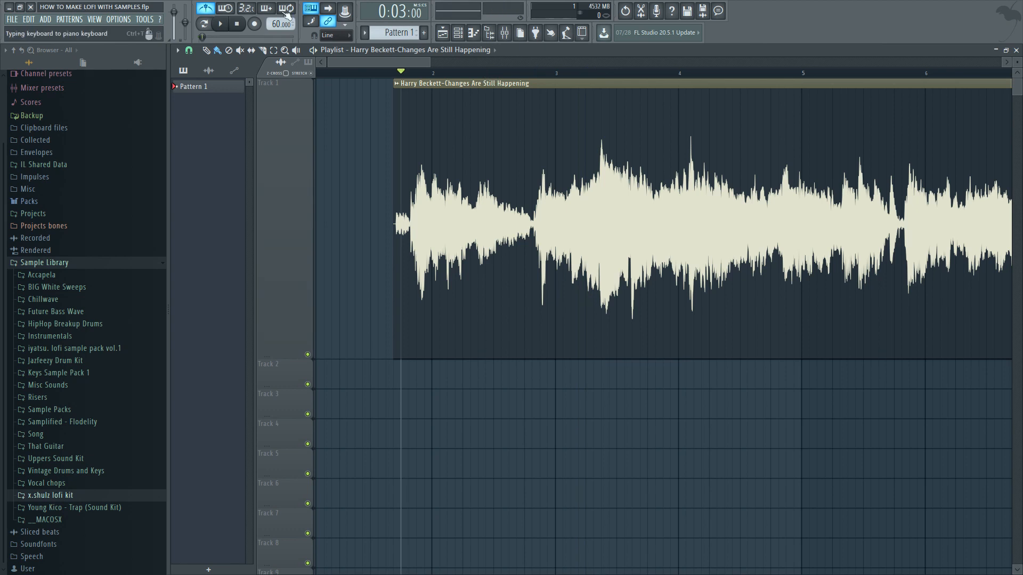
Play the sample from just after bar 5, and return the playhead to near the clip's start.
left_click_drag(407, 57, 440, 55)
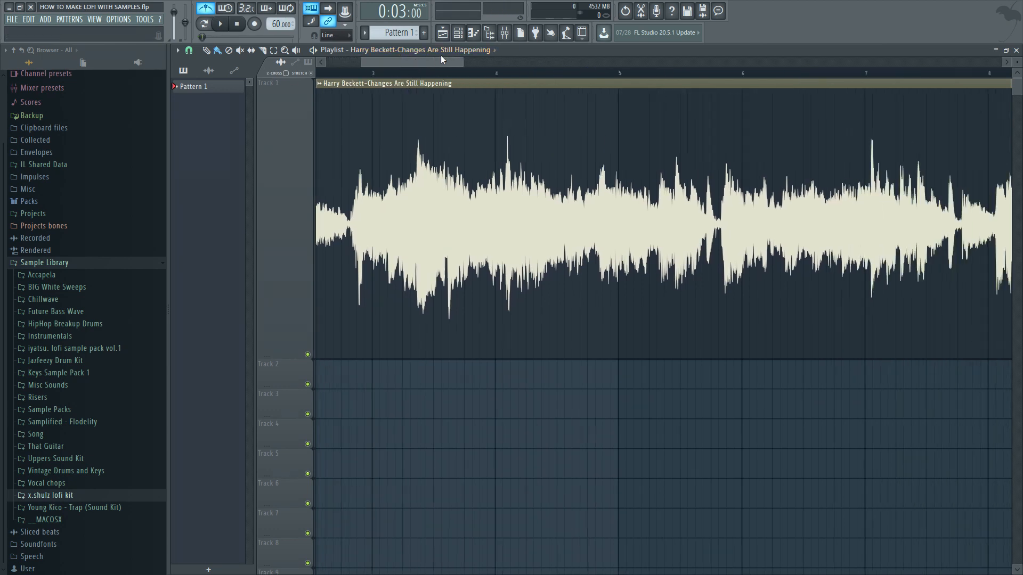
key("space")
left_click(591, 75)
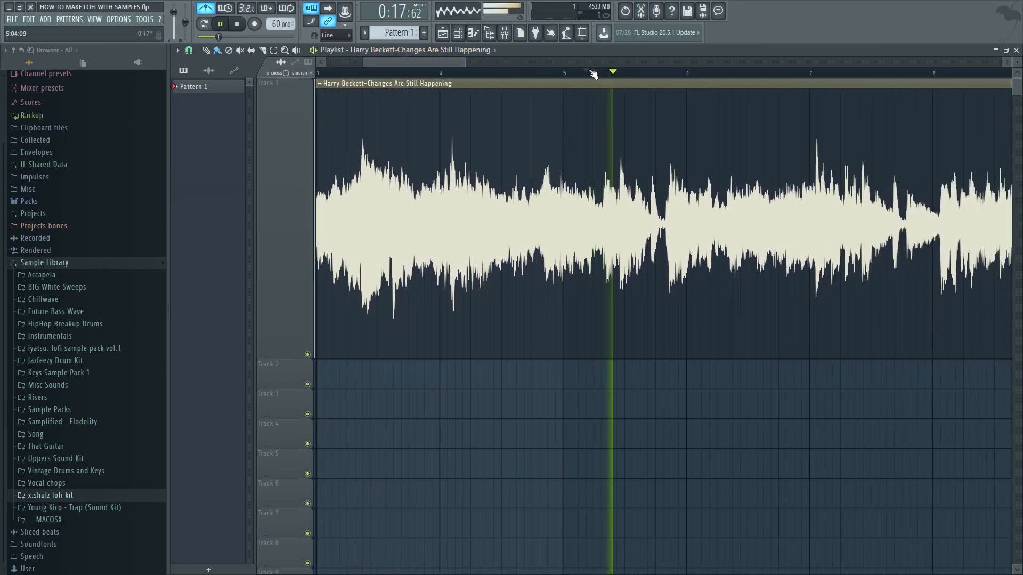
key("space")
left_click_drag(426, 62, 390, 63)
left_click(424, 73)
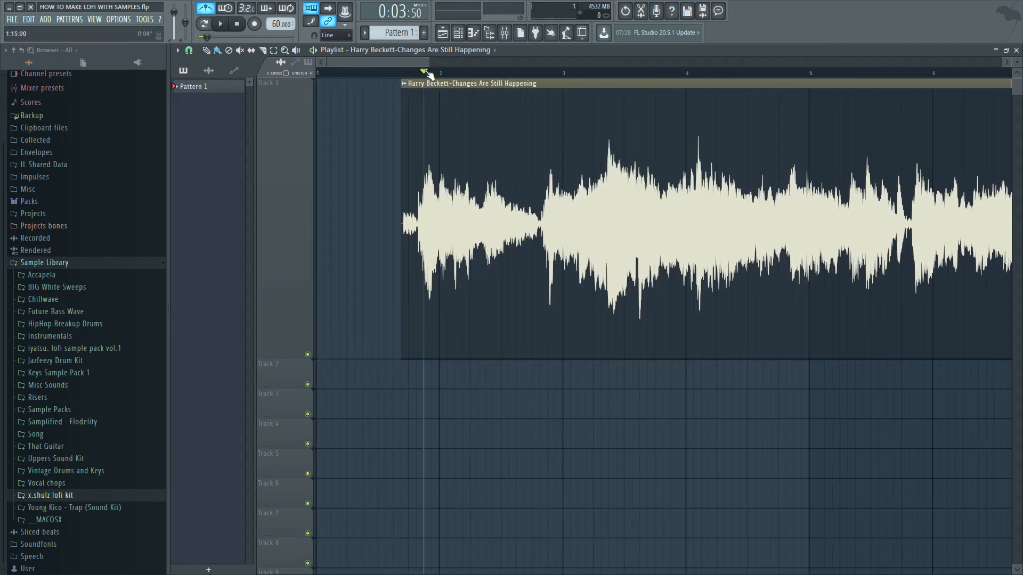
Scan the sample's waveform up to about bar 18 and play its early section again to check the timing.
scroll(503, 241, "down", 2)
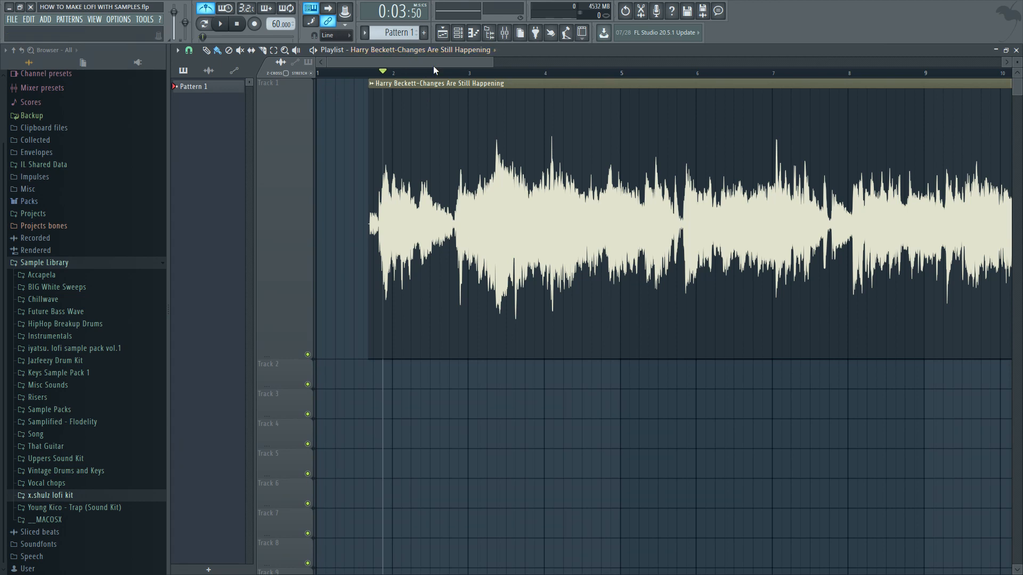
left_click_drag(434, 64, 414, 75)
left_click_drag(481, 60, 628, 62)
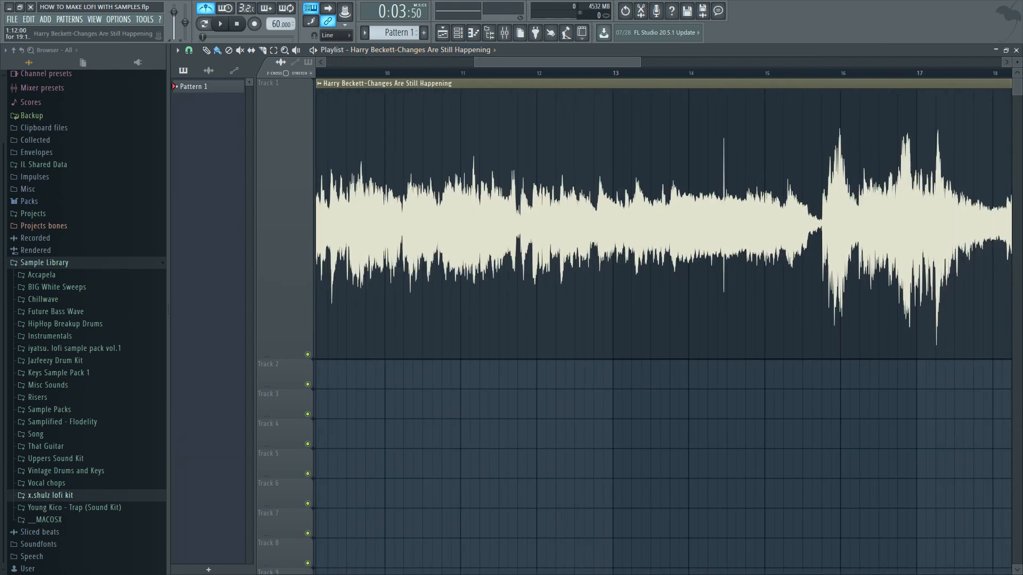
left_click_drag(510, 65, 331, 64)
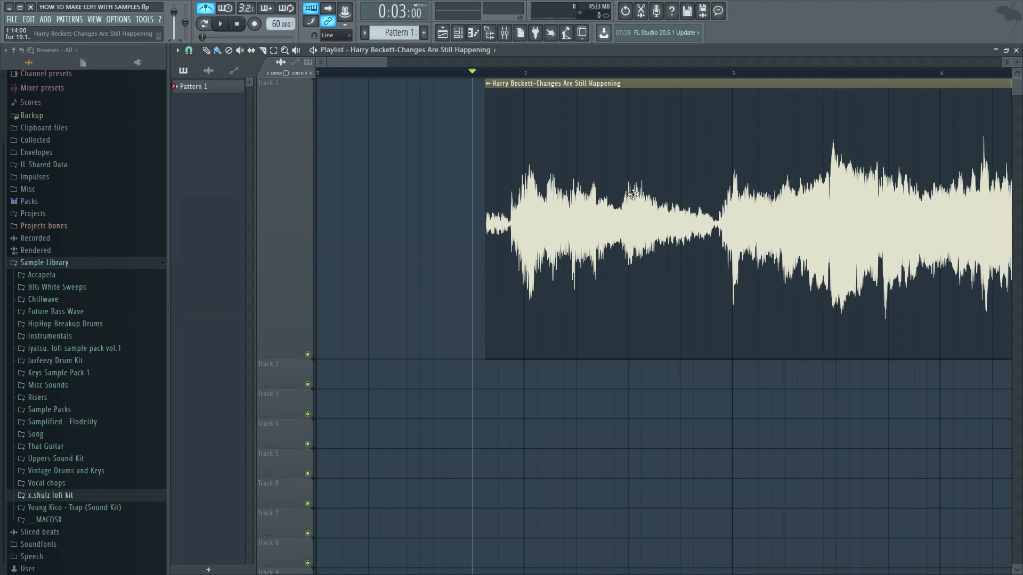
key("space")
scroll(392, 77, "up", 3)
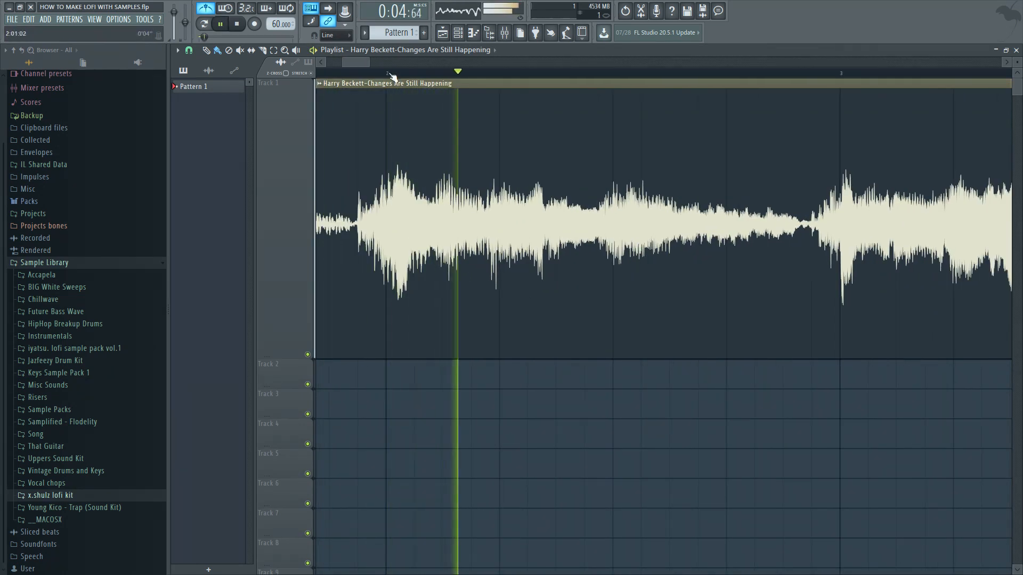
left_click_drag(353, 65, 364, 66)
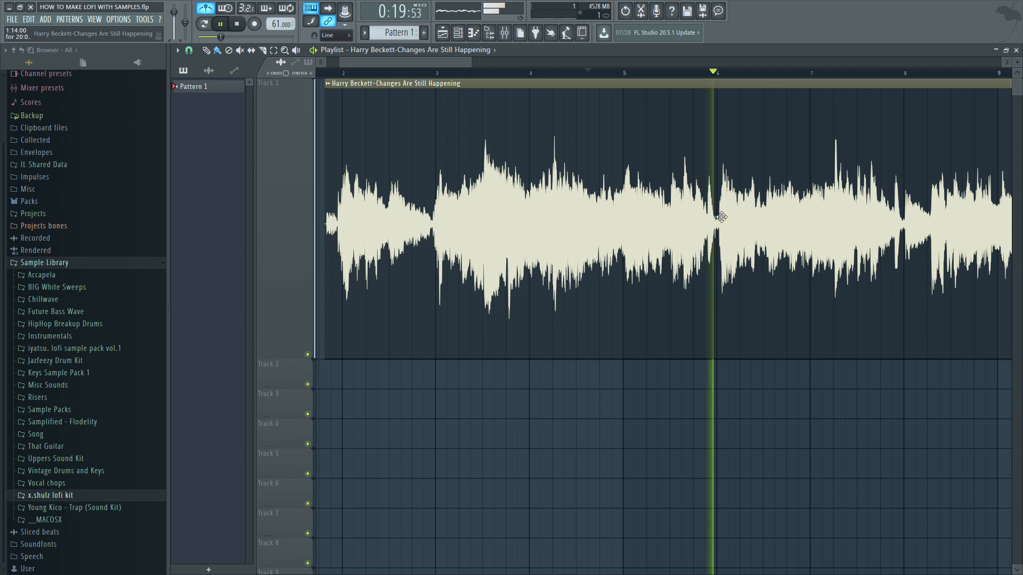
key("space")
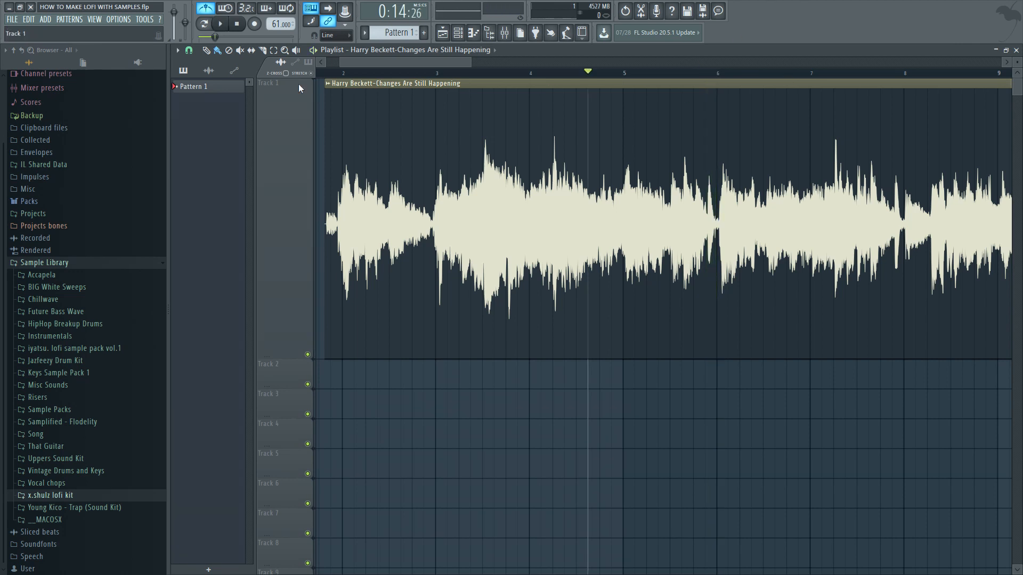
mouse_move(322, 74)
left_mouse_down()
mouse_move(333, 73)
mouse_move(321, 73)
left_mouse_up()
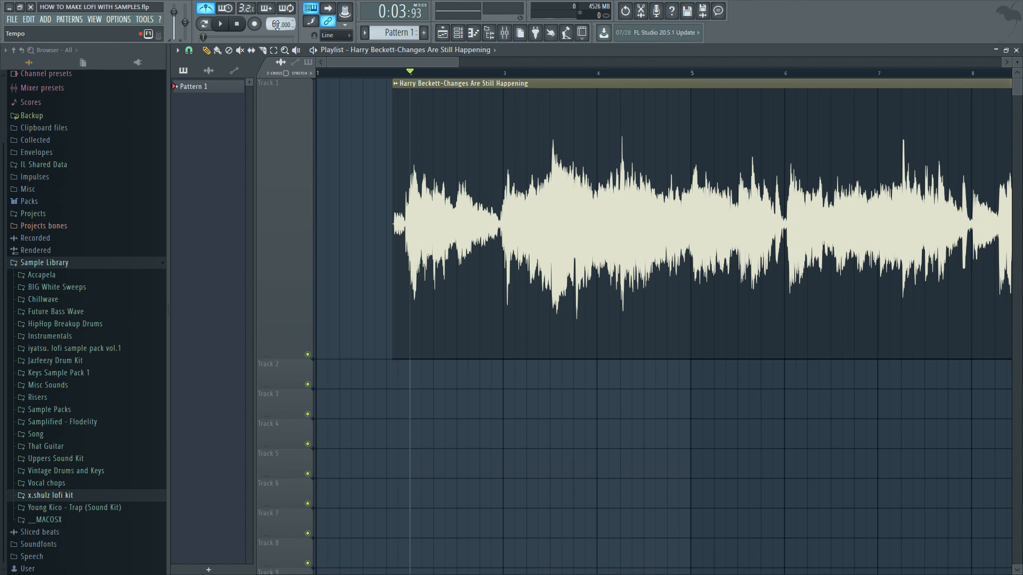
Change the sample's time stretching mode to Stretch in its channel settings.
double_click(506, 189)
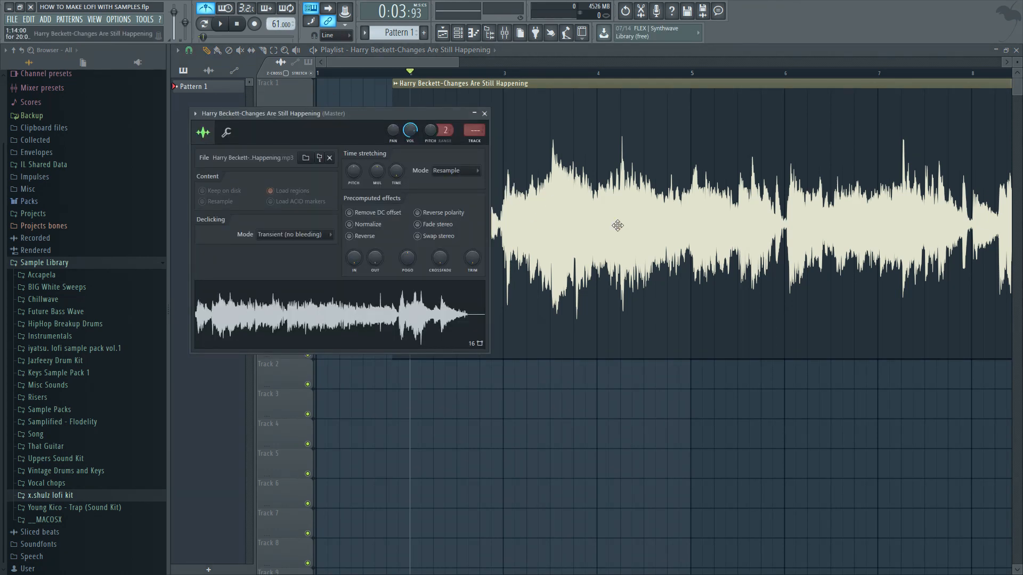
left_click(463, 171)
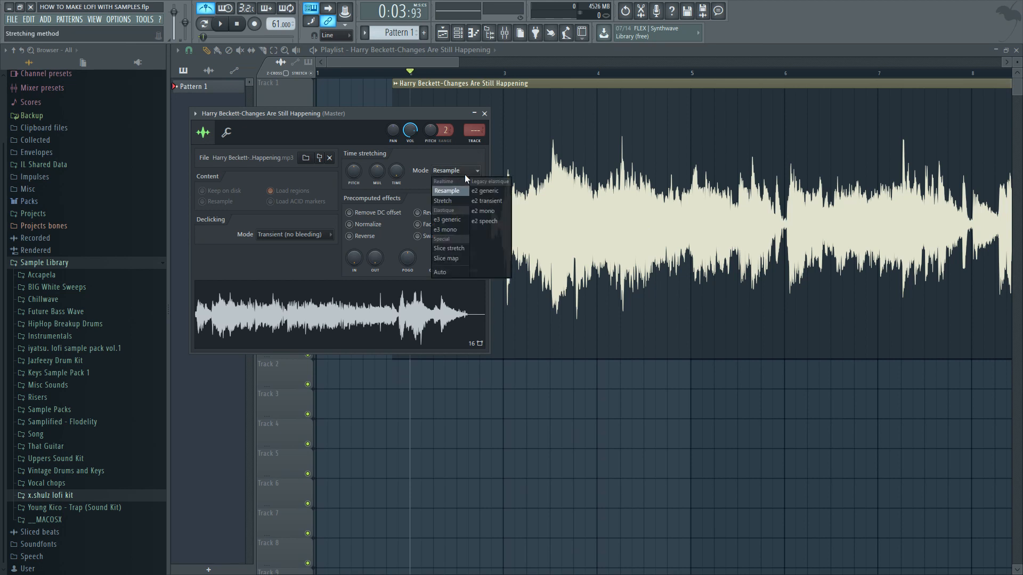
left_click(447, 202)
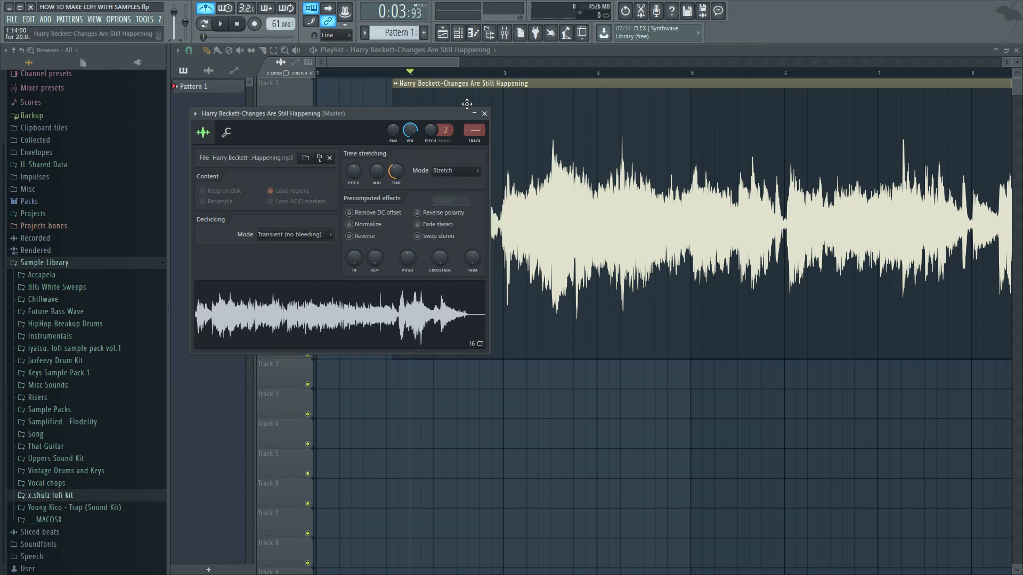
left_click(484, 114)
Set the project tempo to 90 BPM and play the stretched sample from near its start.
right_click(279, 23)
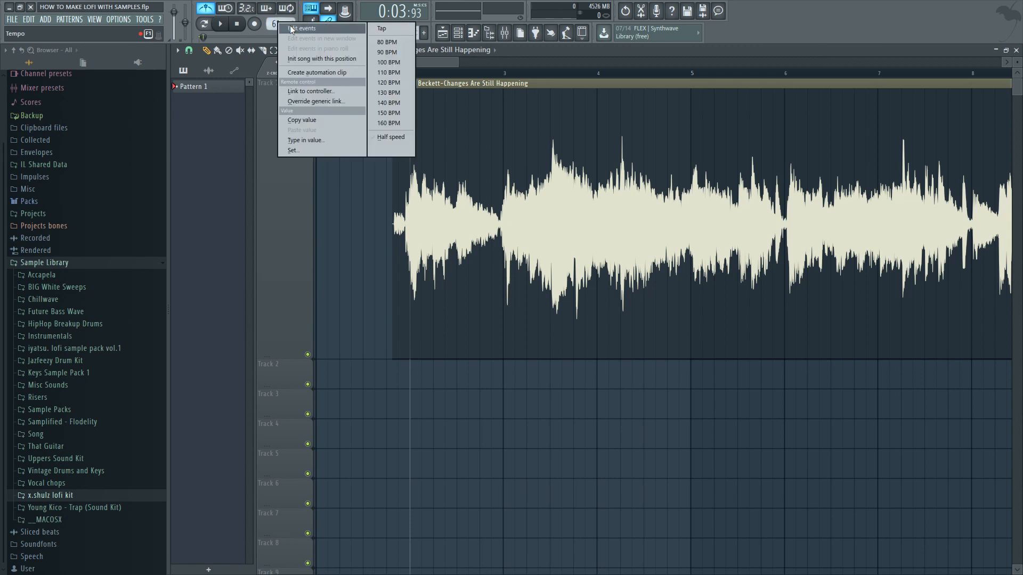
left_click(388, 52)
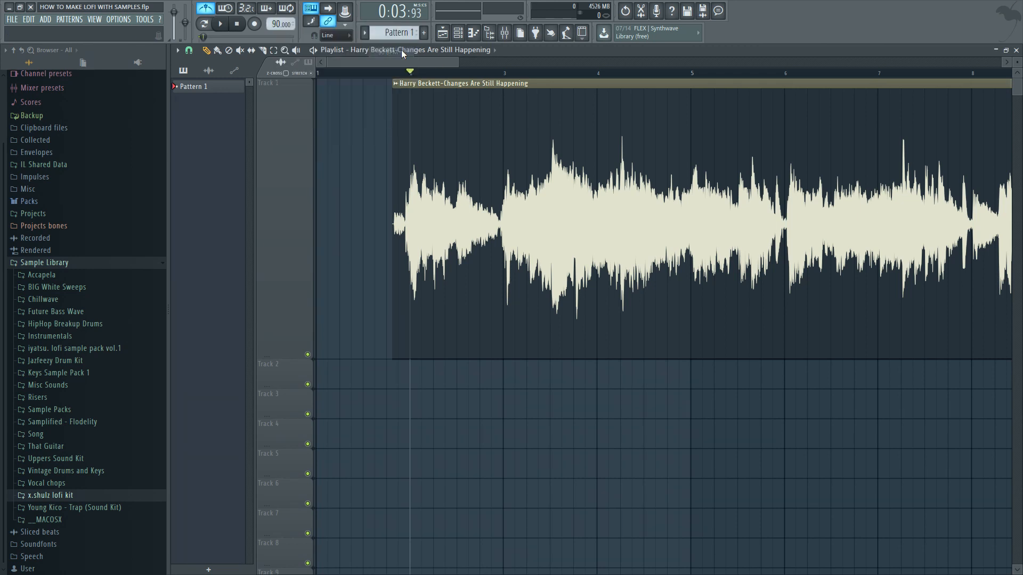
key("space")
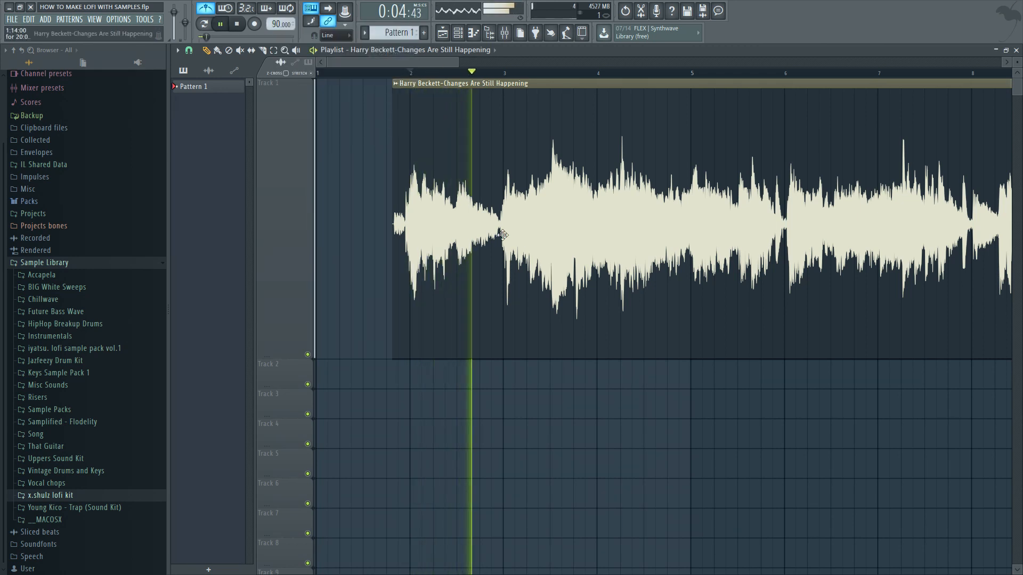
key("space")
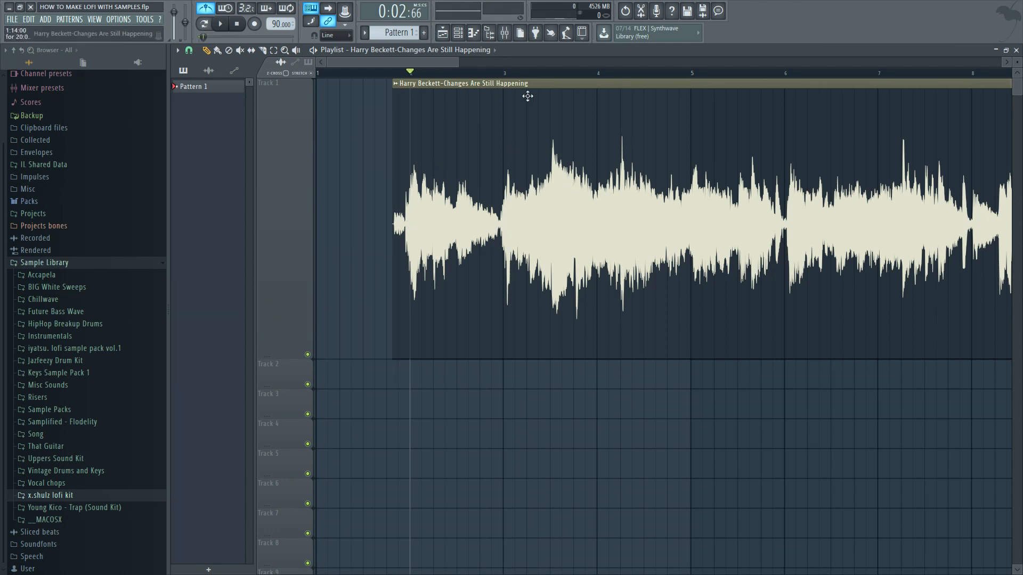
Place the playhead just after bar 2 and inspect the sample's waveform from its beginning to its end.
left_click(424, 72)
scroll(479, 170, "down", 4)
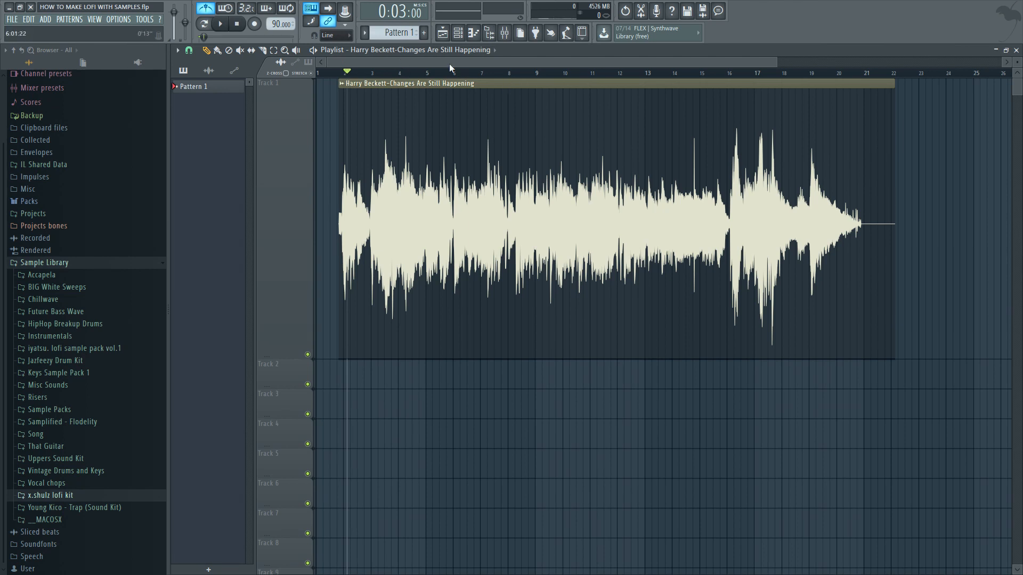
scroll(395, 249, "up", 4)
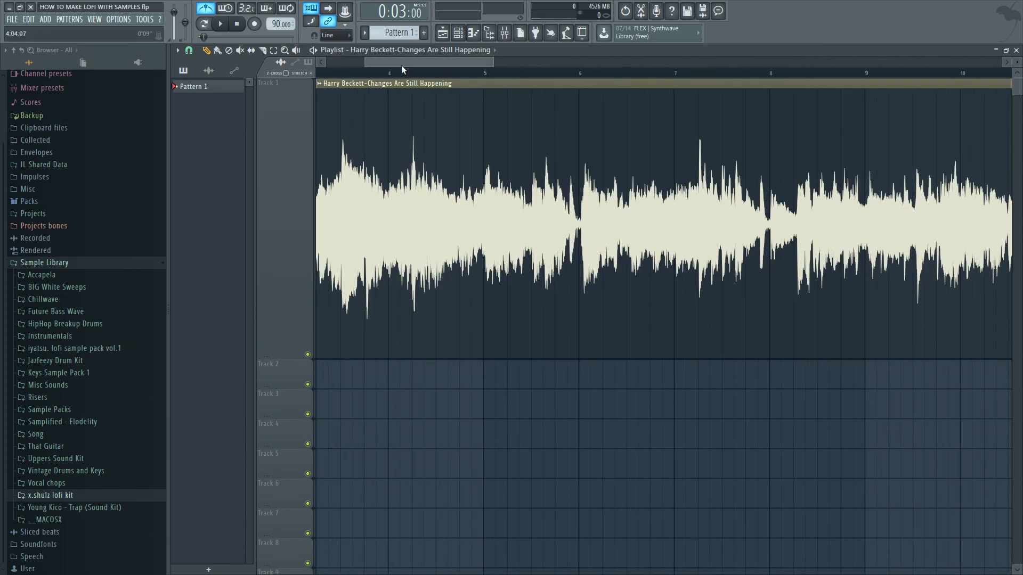
left_click_drag(401, 65, 367, 63)
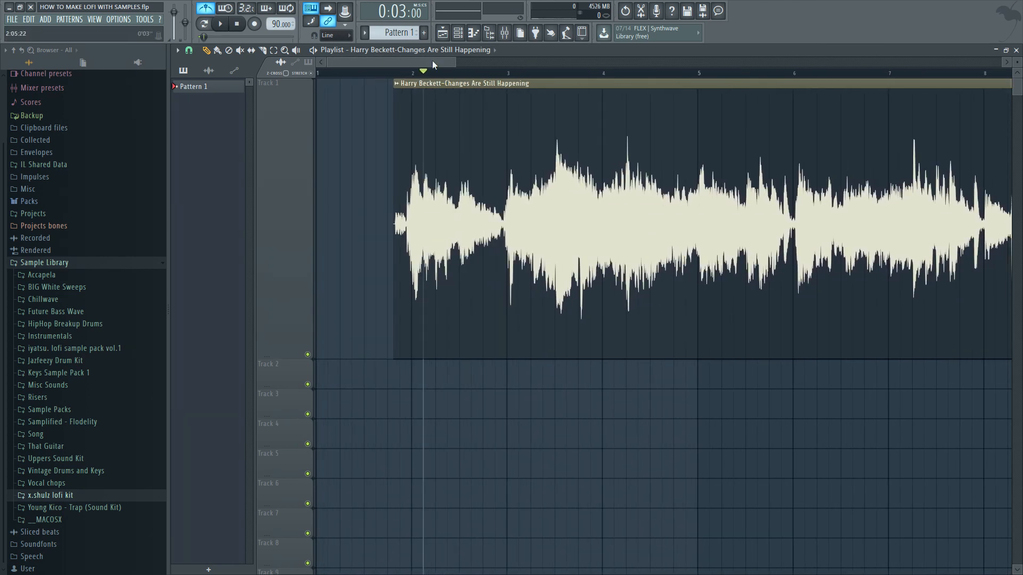
Review the time stretching mode in the sample's channel settings, reselect Stretch, and close the settings.
double_click(411, 102)
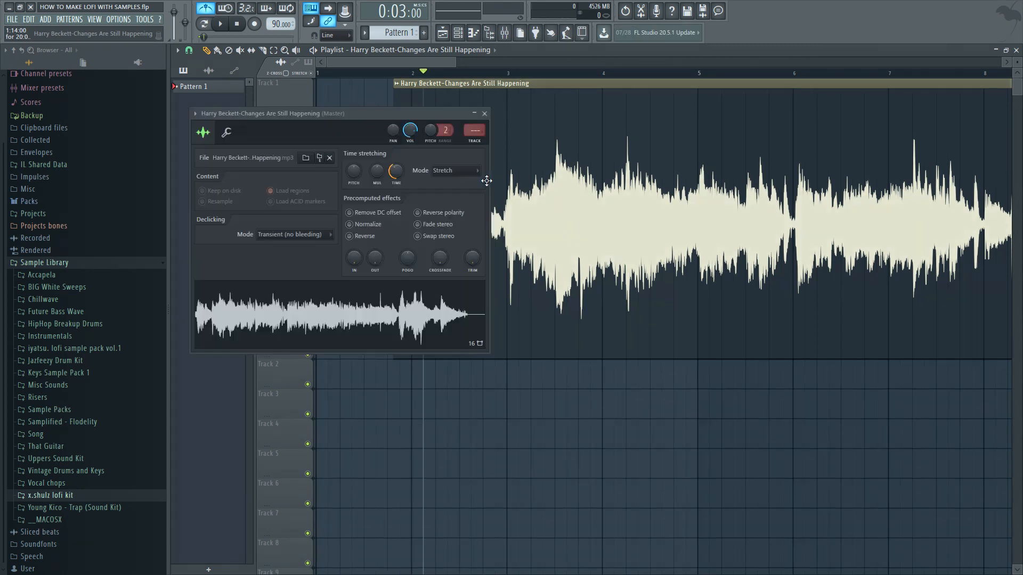
left_click(450, 171)
left_click(448, 201)
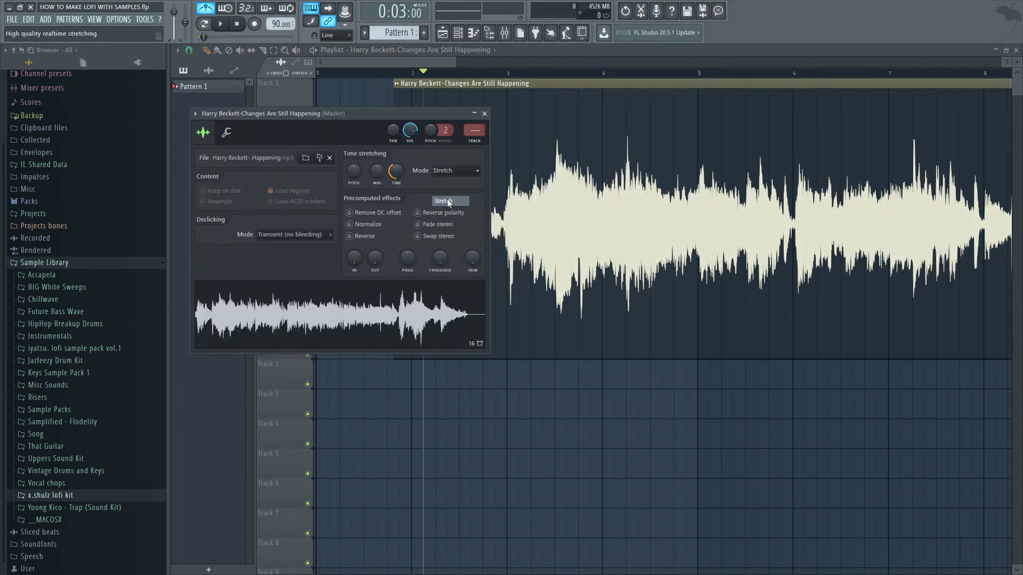
left_click(485, 114)
Set the project tempo to 80 BPM, playing the sample at 84 and 80 BPM to compare.
scroll(362, 65, "down", 3)
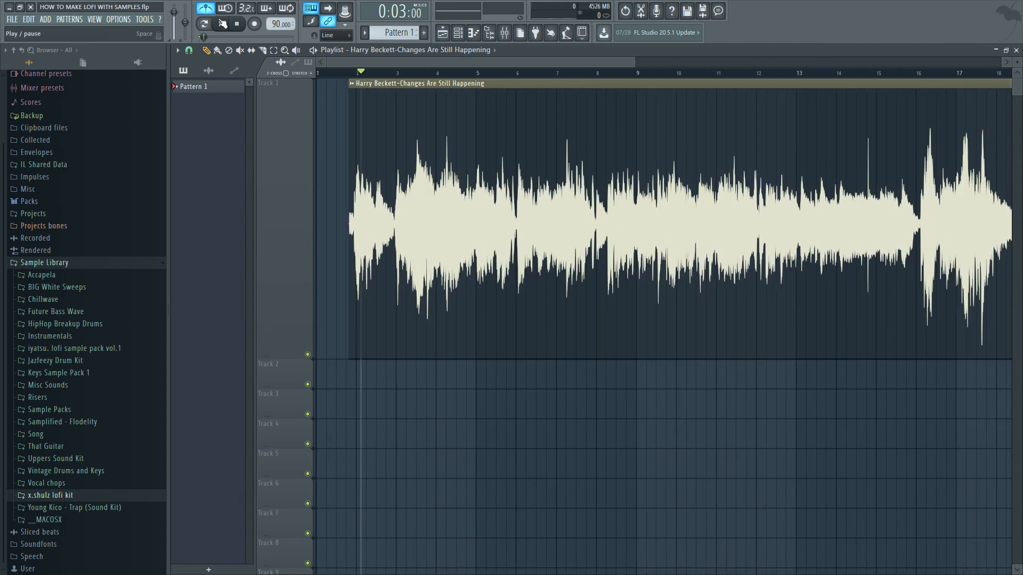
right_click(276, 23)
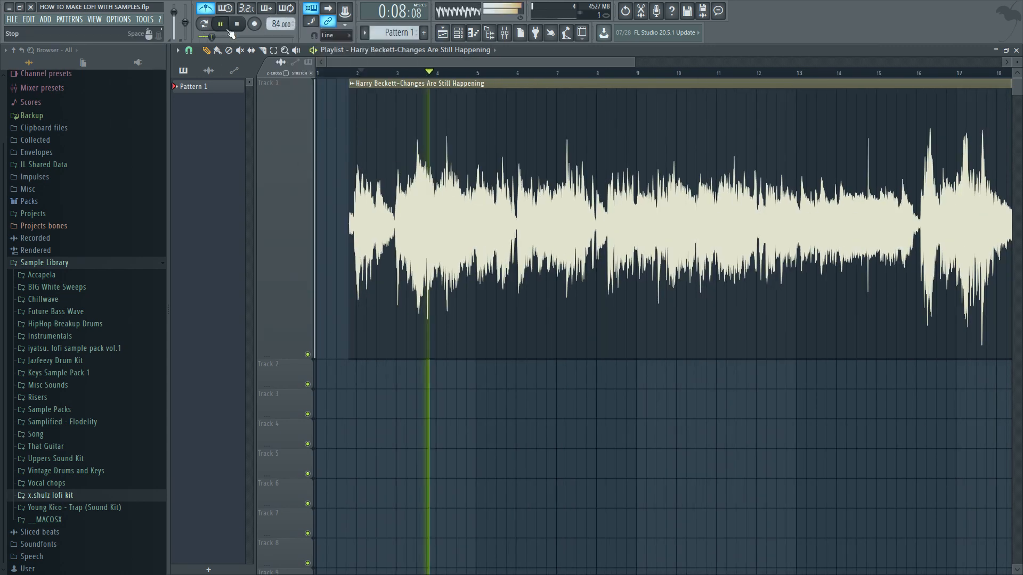
left_click(232, 31)
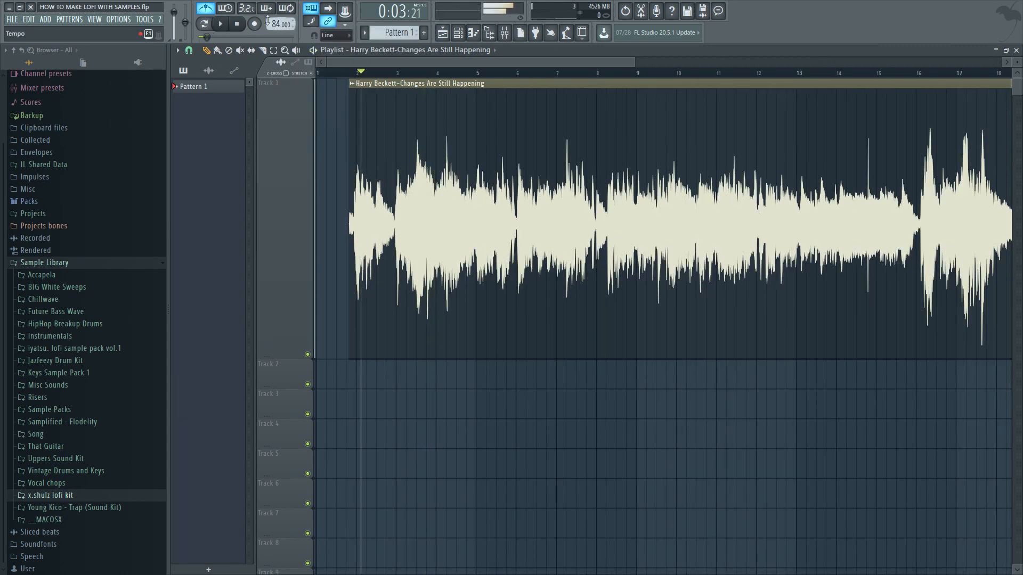
scroll(271, 22, "down", 3)
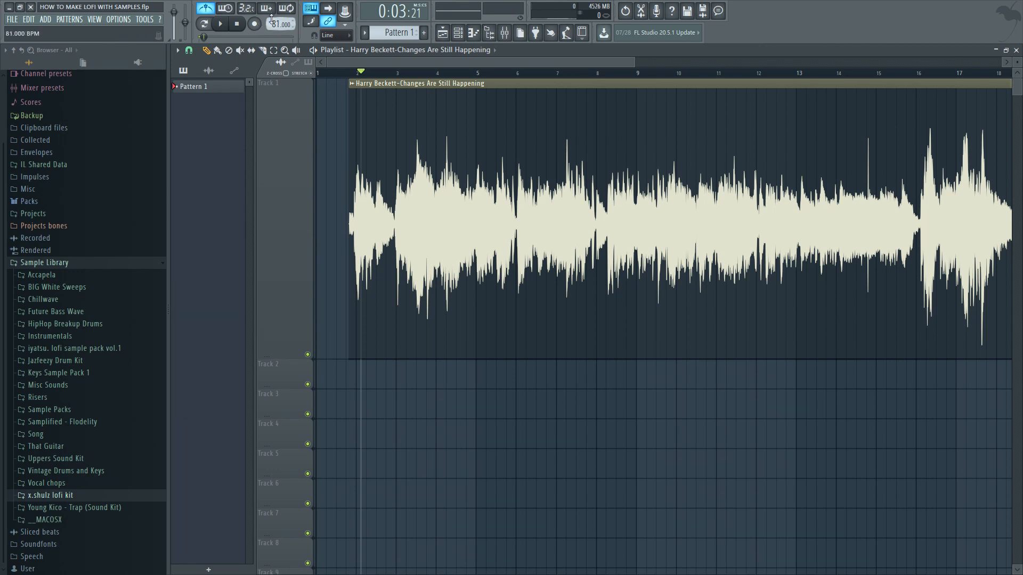
key("space")
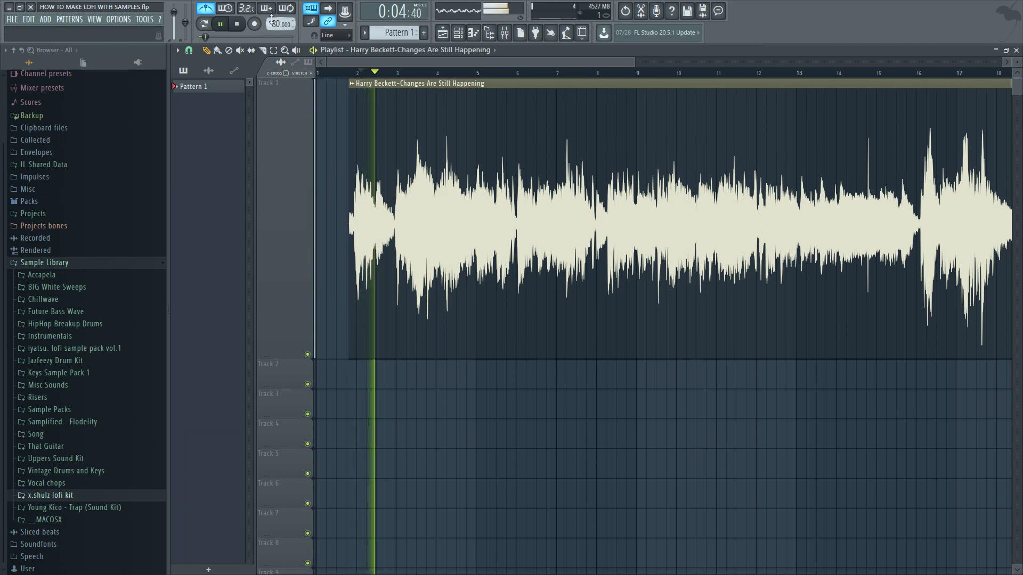
key("space")
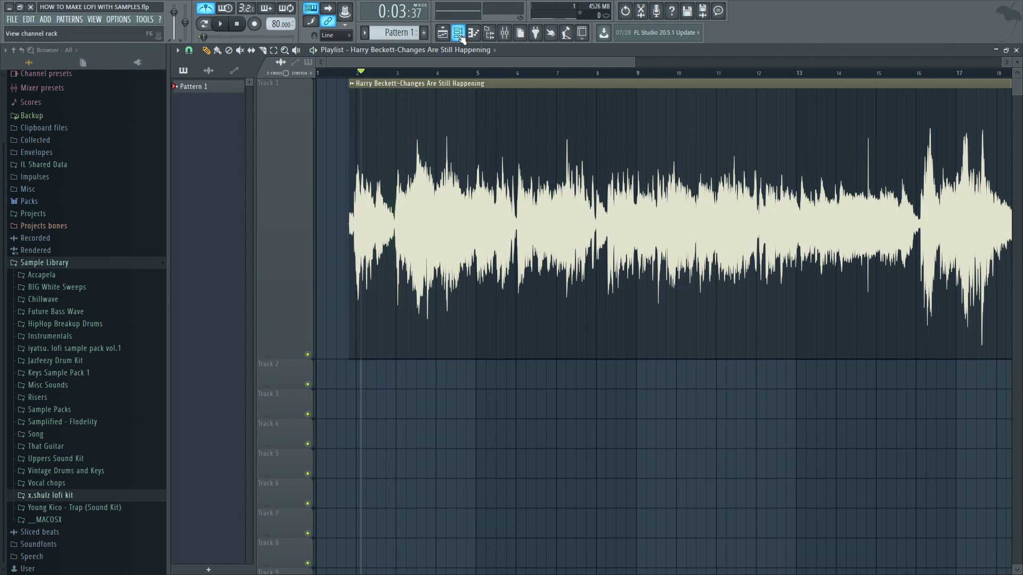
Show the channel rack and add a Slicex channel beneath the harrybecket80bpm channel.
left_click(458, 33)
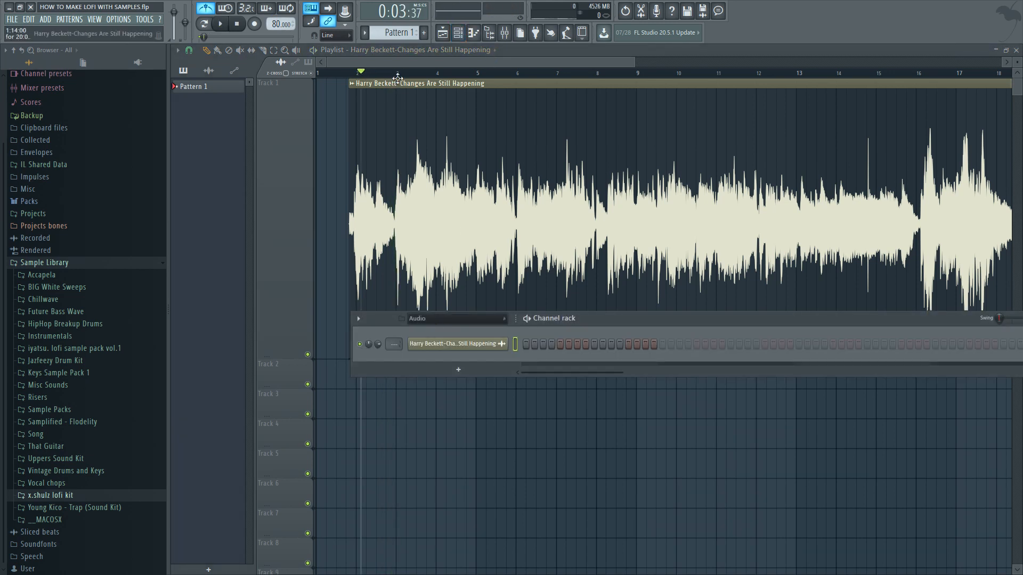
key("F6")
left_click(458, 32)
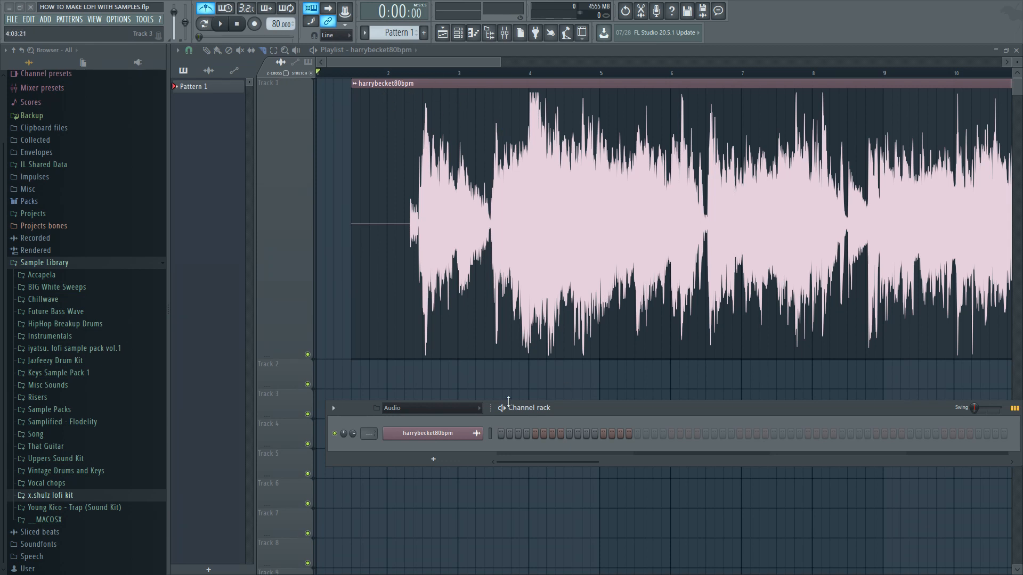
left_click_drag(549, 413, 539, 342)
left_click(428, 389)
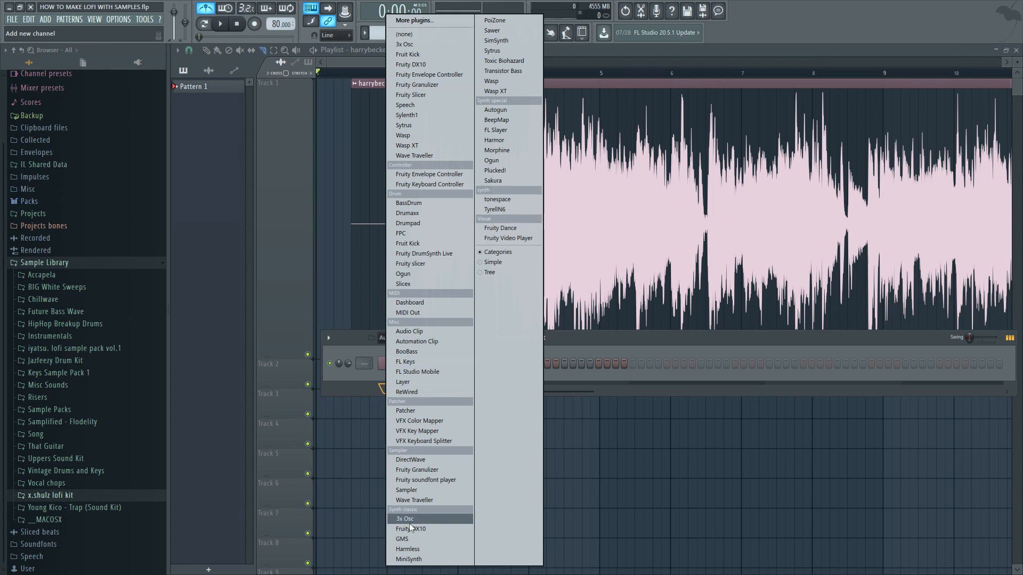
left_click(427, 283)
Load the harrybecket80bpm waveform from its channel settings into the new Slicex channel and stop playback.
left_click_drag(368, 133, 769, 102)
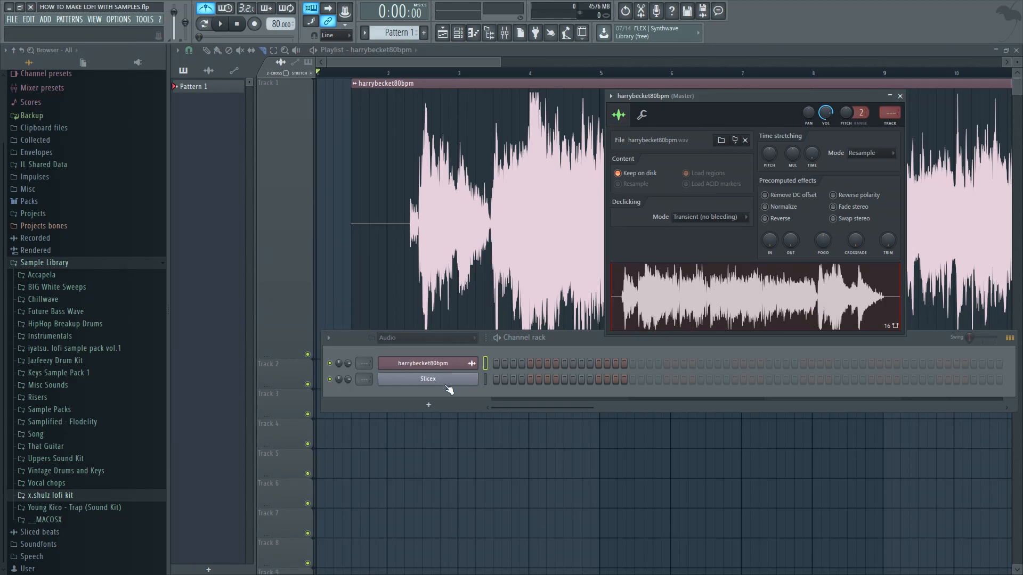
left_click(427, 363)
left_click(426, 362)
left_click_drag(762, 291, 421, 383)
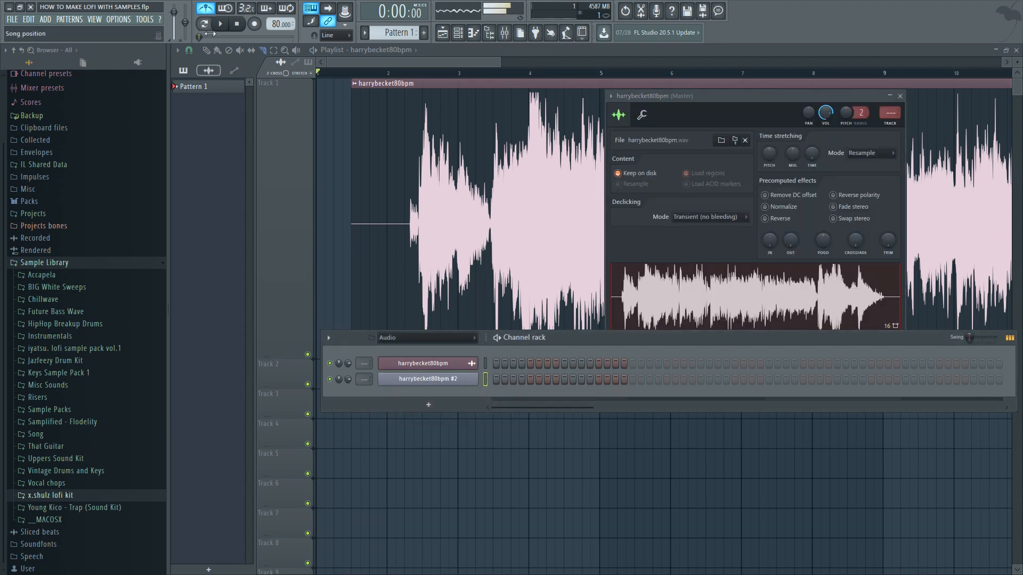
left_click(239, 23)
Open the Slicex channel, move its window clear of the sample's settings, and preview the loaded sample.
left_click(445, 380)
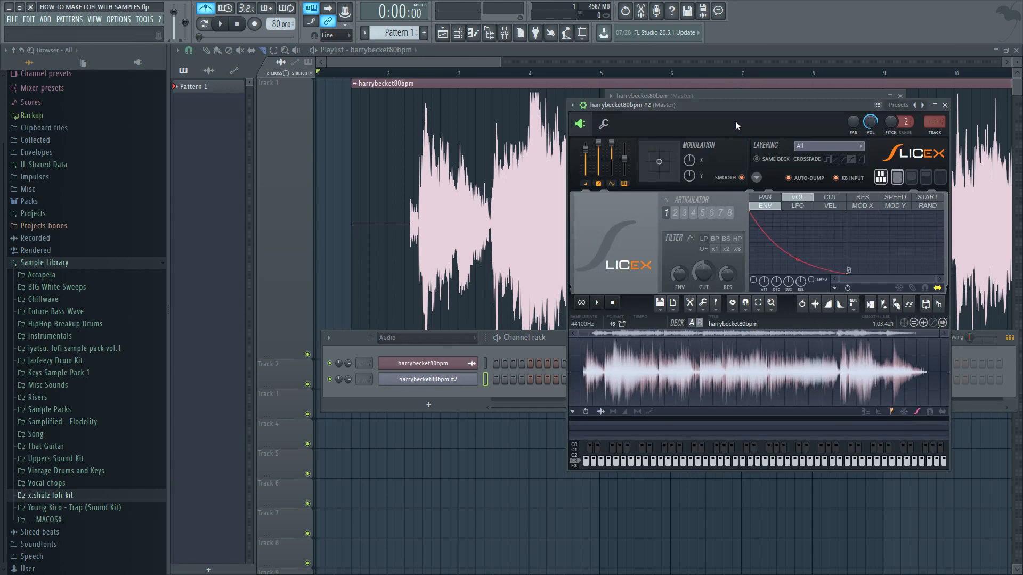
left_click_drag(749, 108, 518, 119)
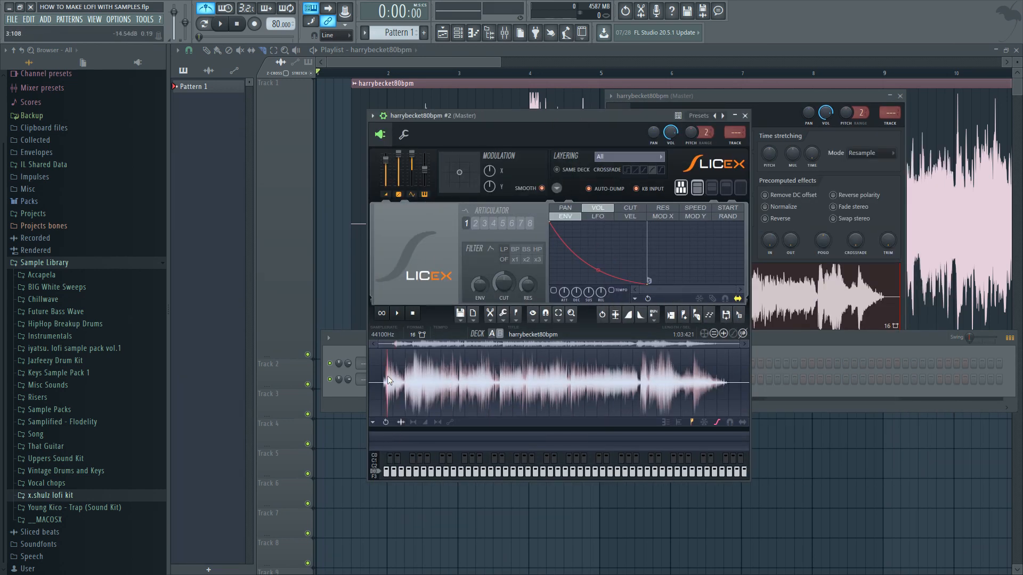
left_click(397, 314)
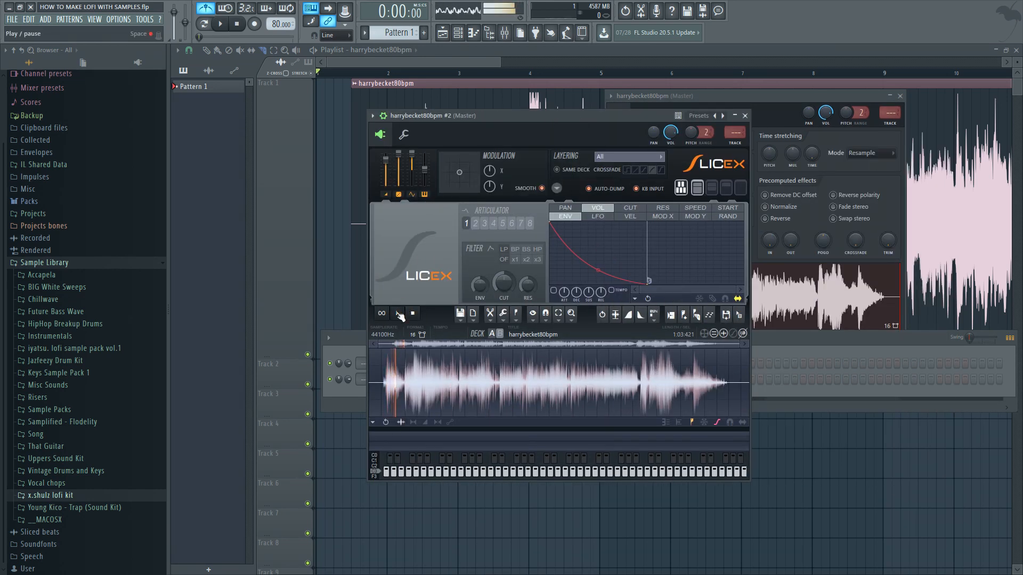
left_click(398, 314)
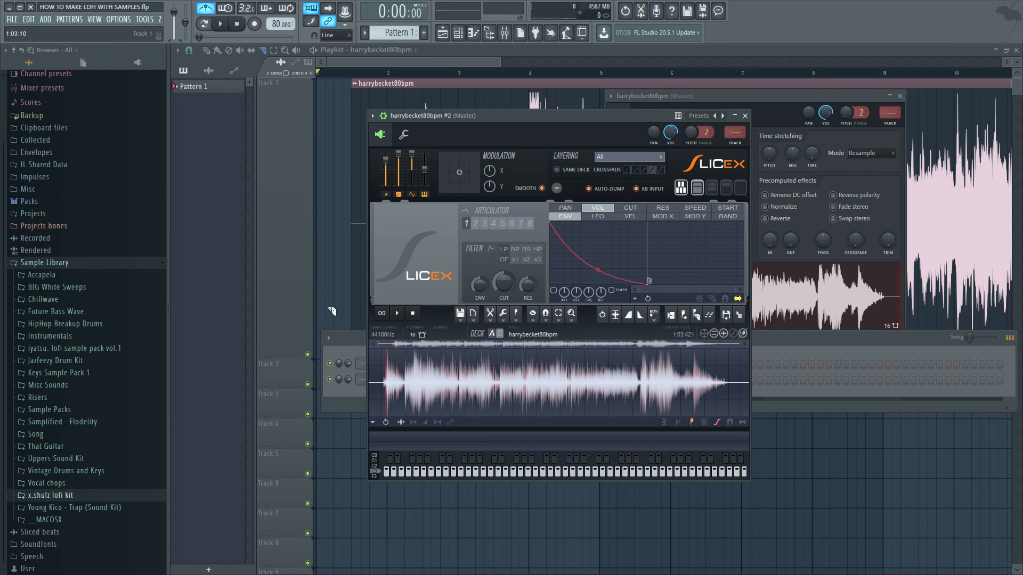
Examine the beginning of the Slicex waveform closely around the first note's onset.
scroll(402, 385, "up", 3)
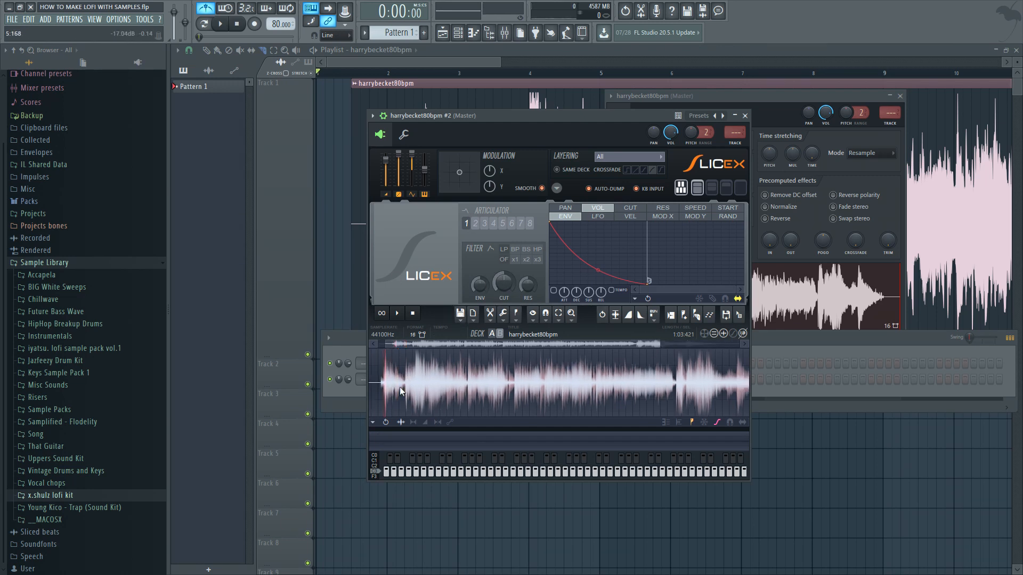
left_click_drag(426, 346, 410, 346)
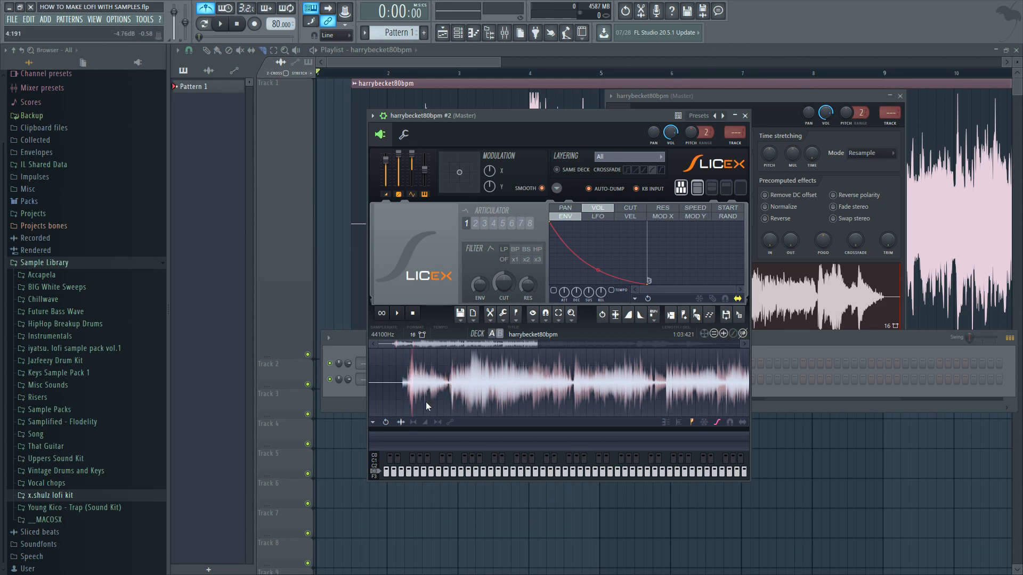
key("z")
left_click_drag(405, 371, 409, 367)
left_click(410, 376)
scroll(408, 385, "up", 3)
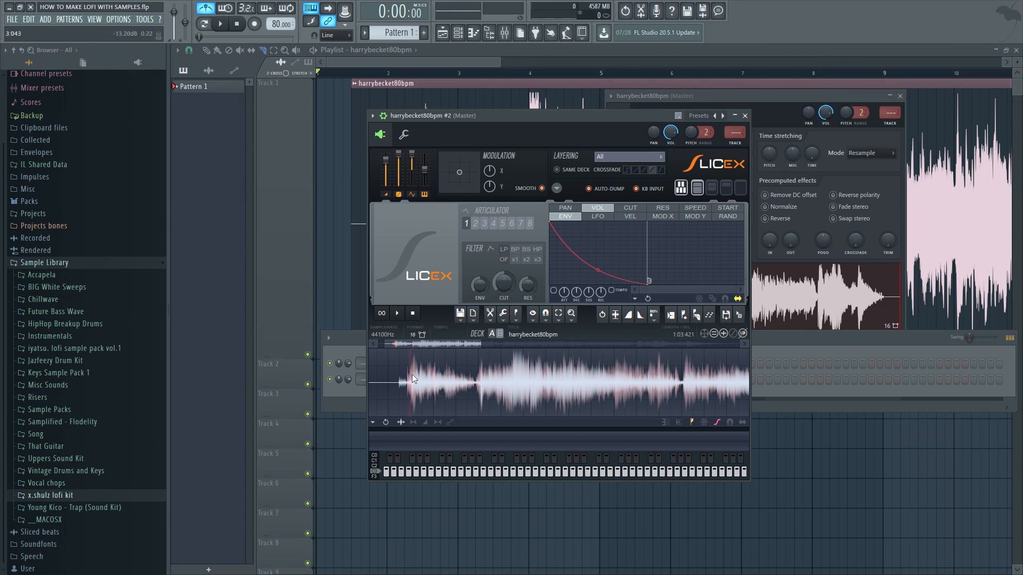
scroll(414, 374, "up", 2)
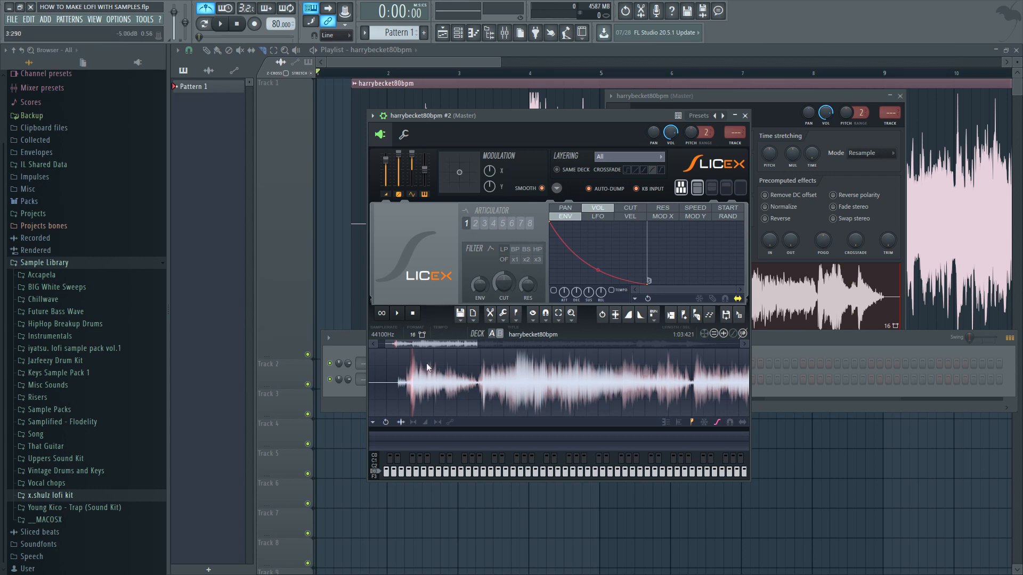
Audition the Slicex sample from its first onset, the loud peak after the dip, and the start of the second phrase.
left_click(399, 315)
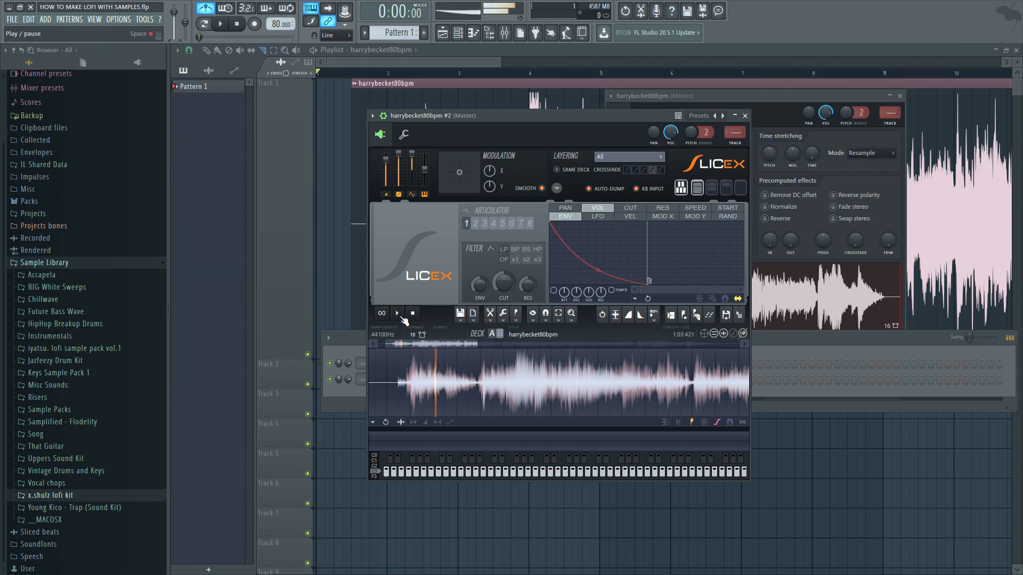
left_click(411, 370)
left_click(408, 371)
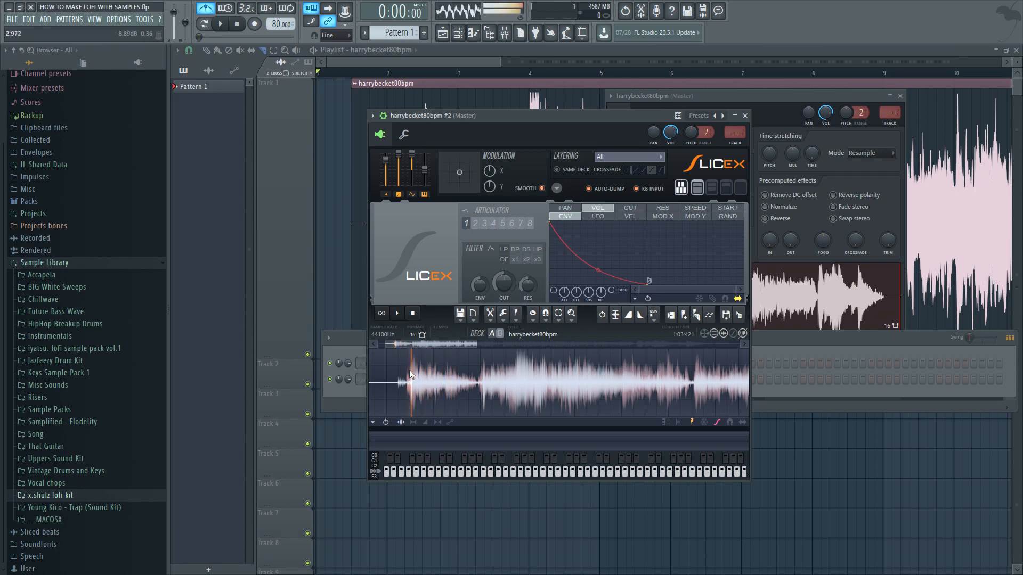
left_click(522, 363)
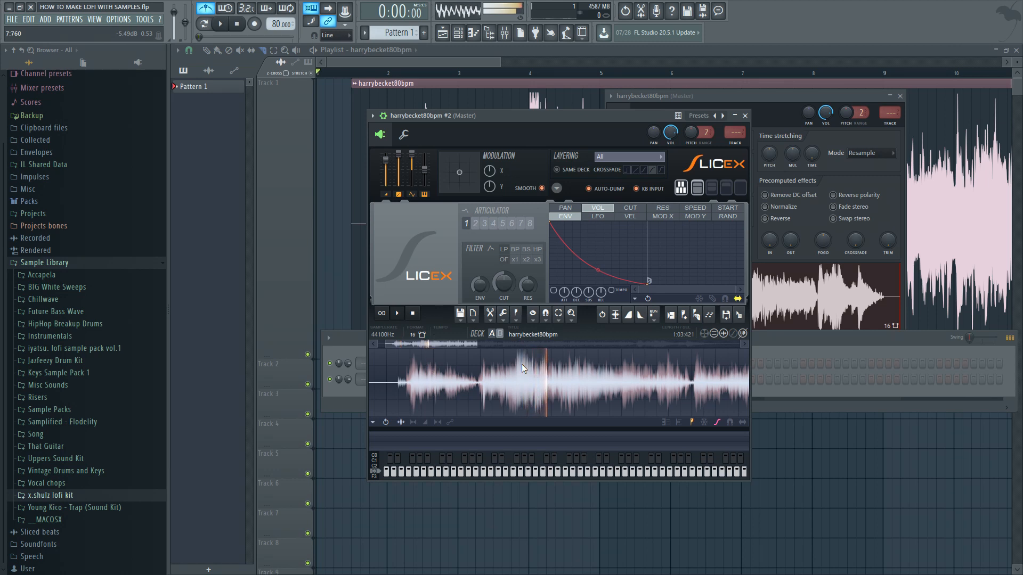
left_click(482, 373)
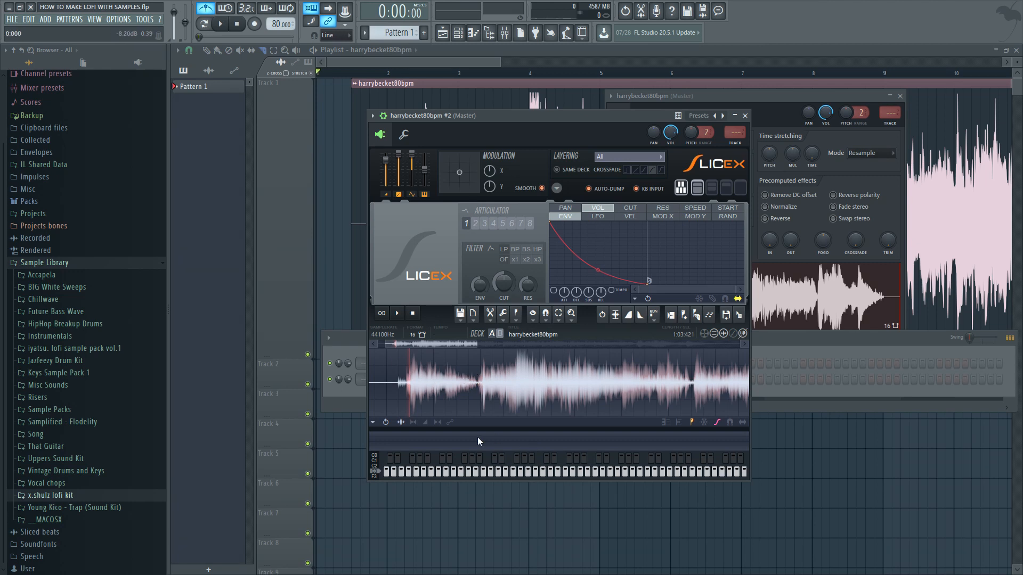
Audition the sample's first onset and add a slice marker with the default name there.
mouse_move(452, 347)
left_mouse_down()
mouse_move(503, 345)
mouse_move(445, 346)
left_mouse_up()
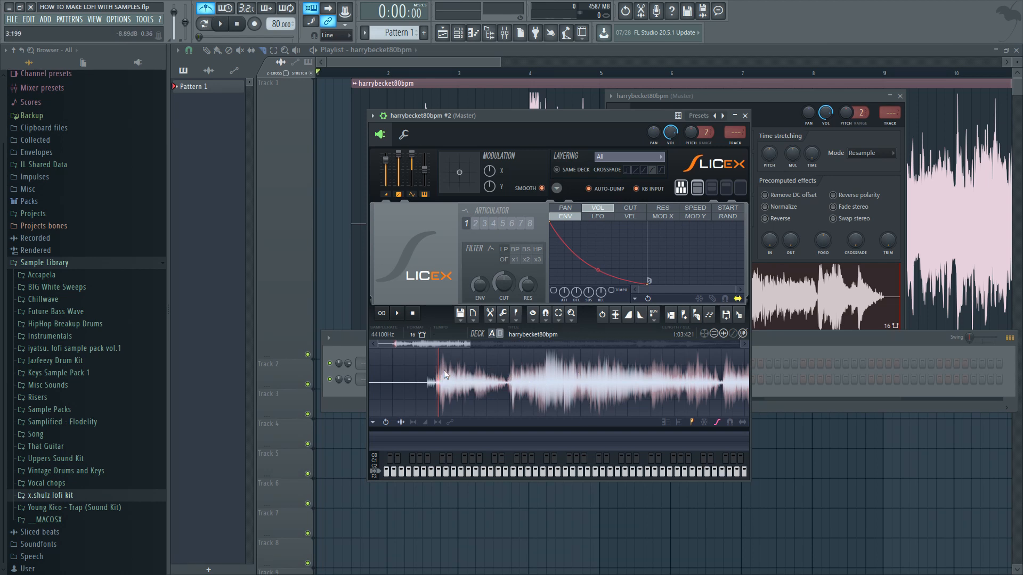
left_click(399, 318)
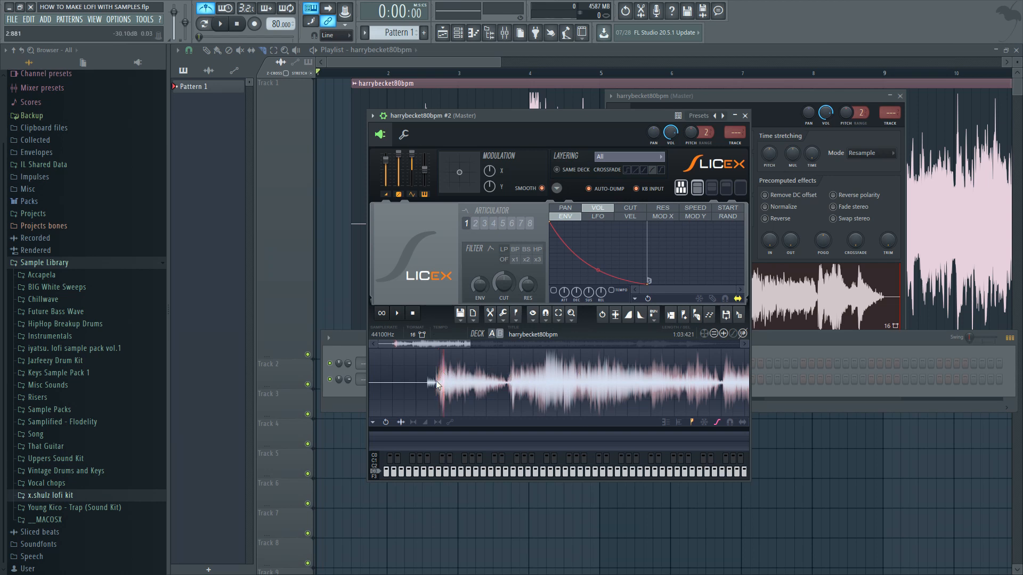
left_click(402, 320)
left_click(402, 318)
left_click(438, 381)
left_click(515, 315)
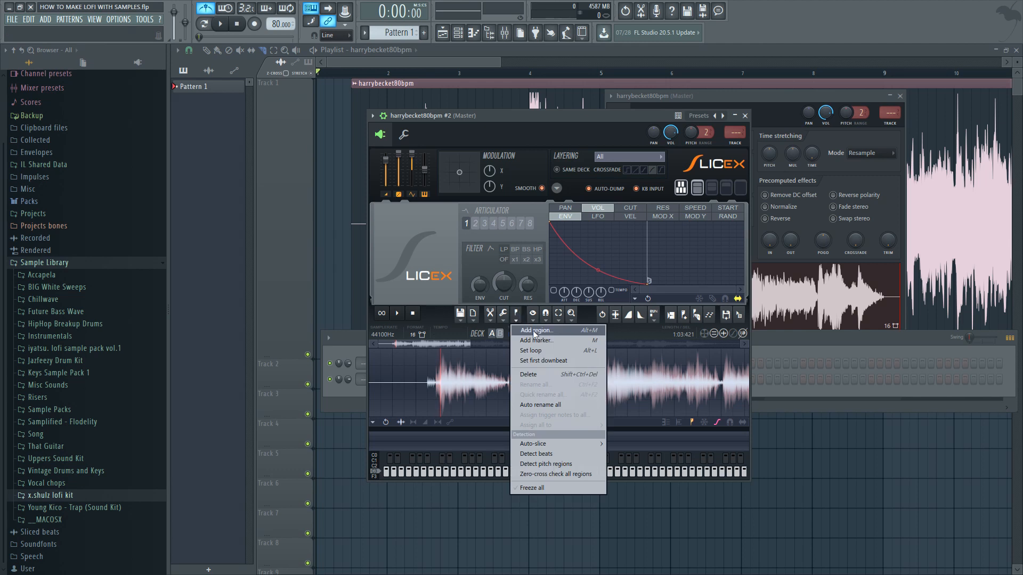
left_click(535, 340)
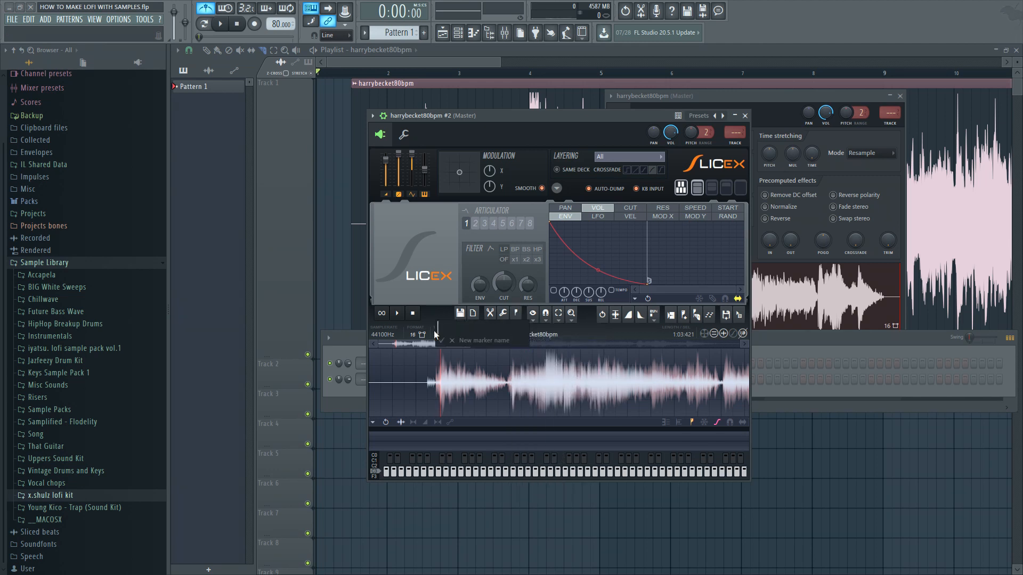
key("Return")
Add a second slice marker and position it at the start of the second phrase, just after the dip.
left_click(516, 315)
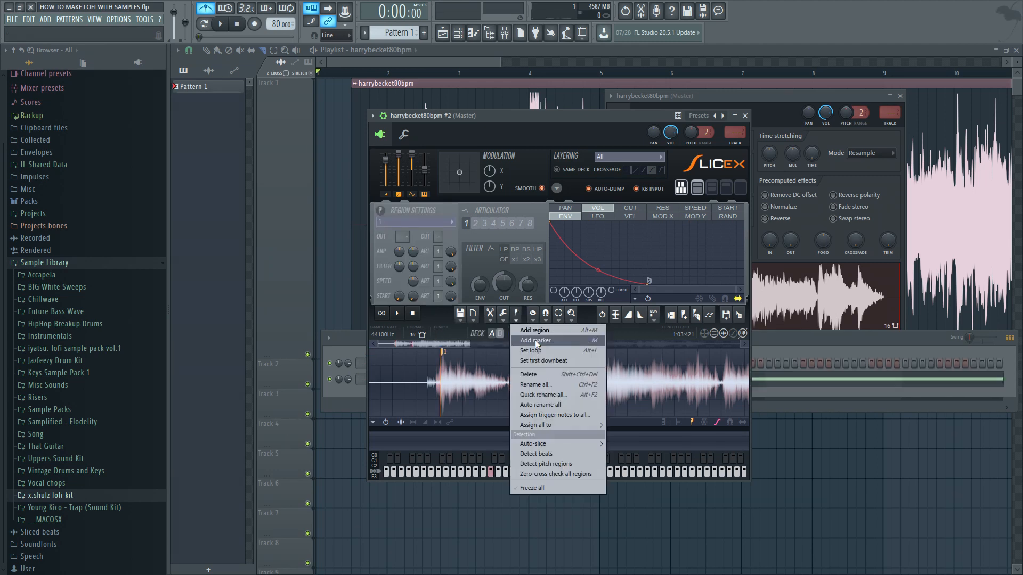
left_click(535, 339)
key("Return")
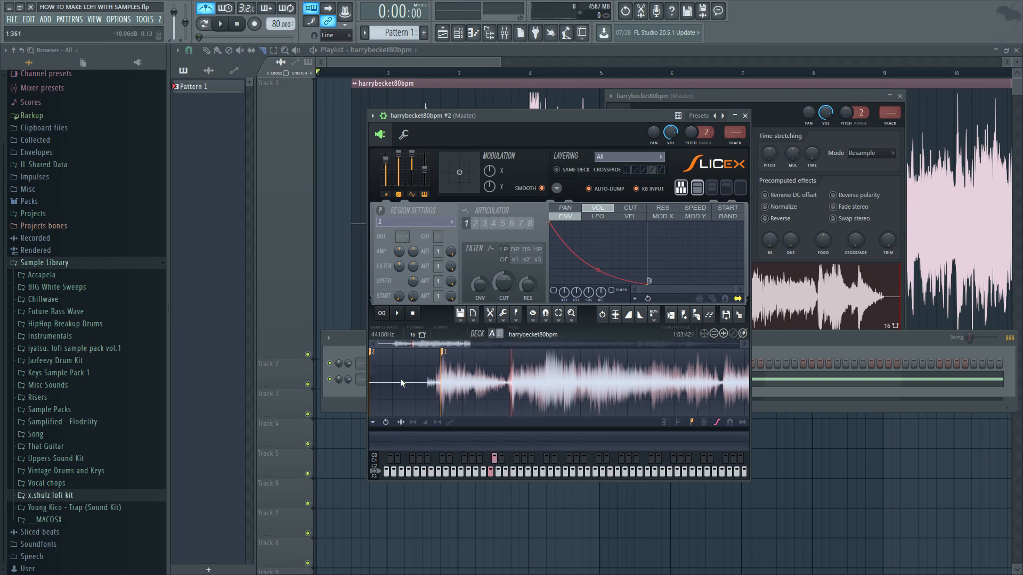
mouse_move(371, 351)
left_mouse_down()
mouse_move(513, 352)
mouse_move(457, 344)
mouse_move(472, 345)
left_mouse_up()
left_click(476, 365)
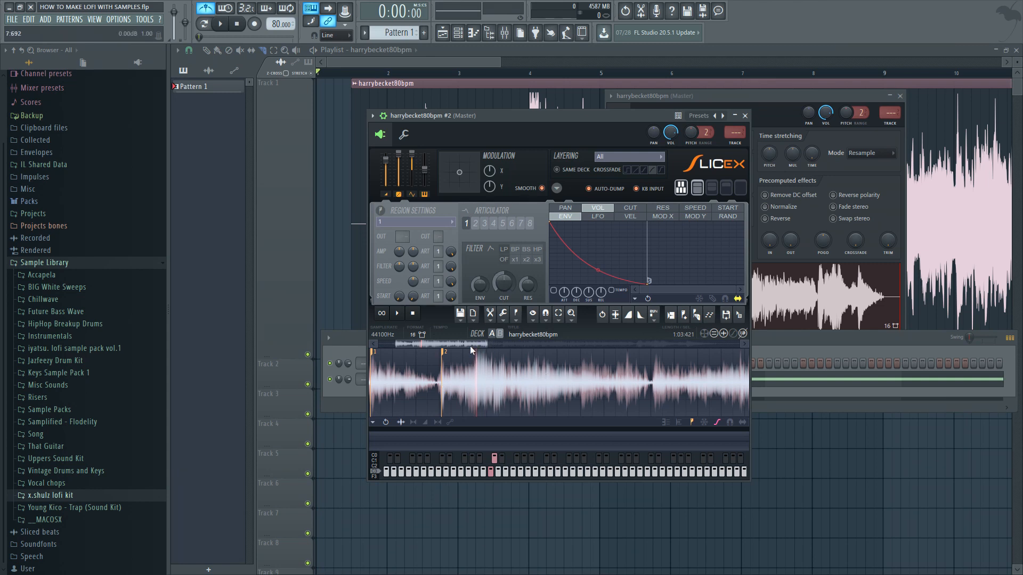
Review the slice markers along the whole Slicex waveform of the harrybecket80bpm sample and close the plugin.
mouse_move(470, 346)
left_mouse_down()
mouse_move(489, 346)
mouse_move(474, 346)
left_mouse_up()
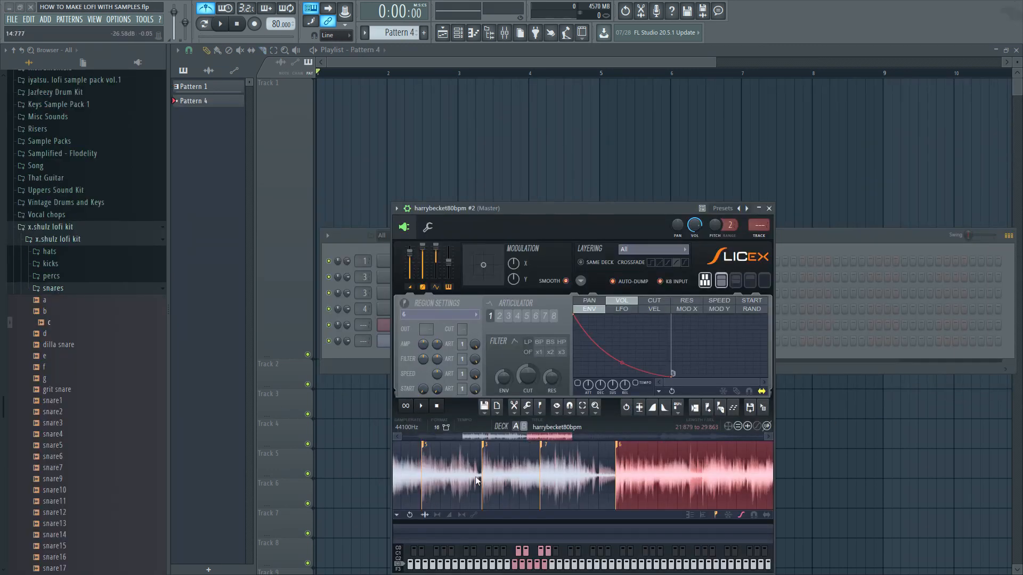
scroll(491, 481, "down", 3)
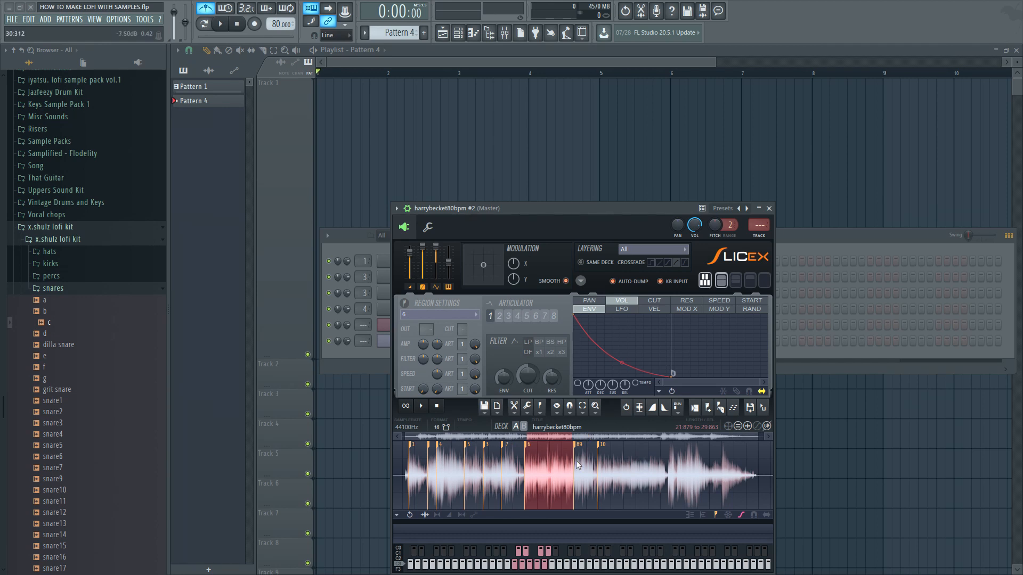
scroll(575, 460, "up", 2)
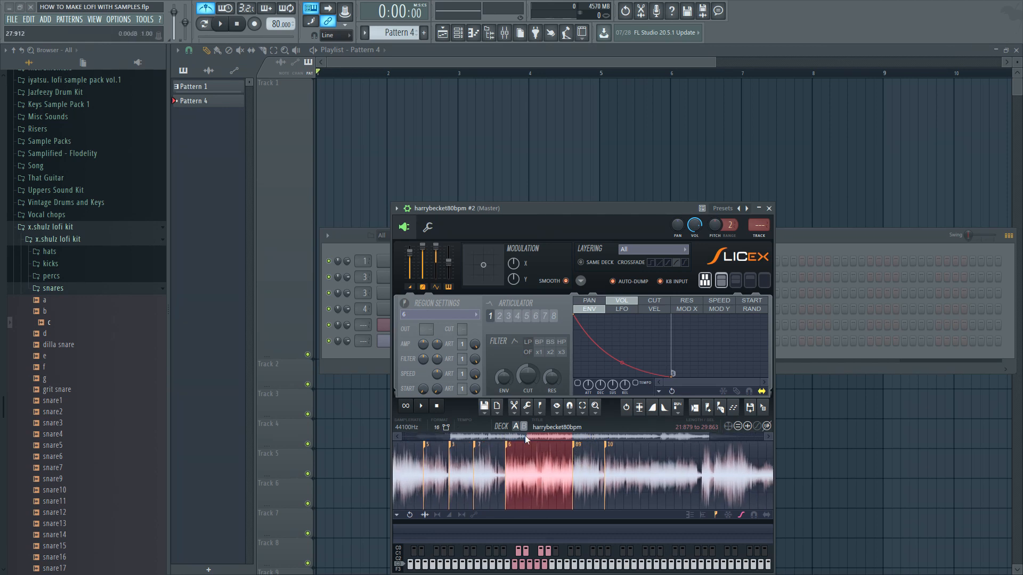
left_click(768, 208)
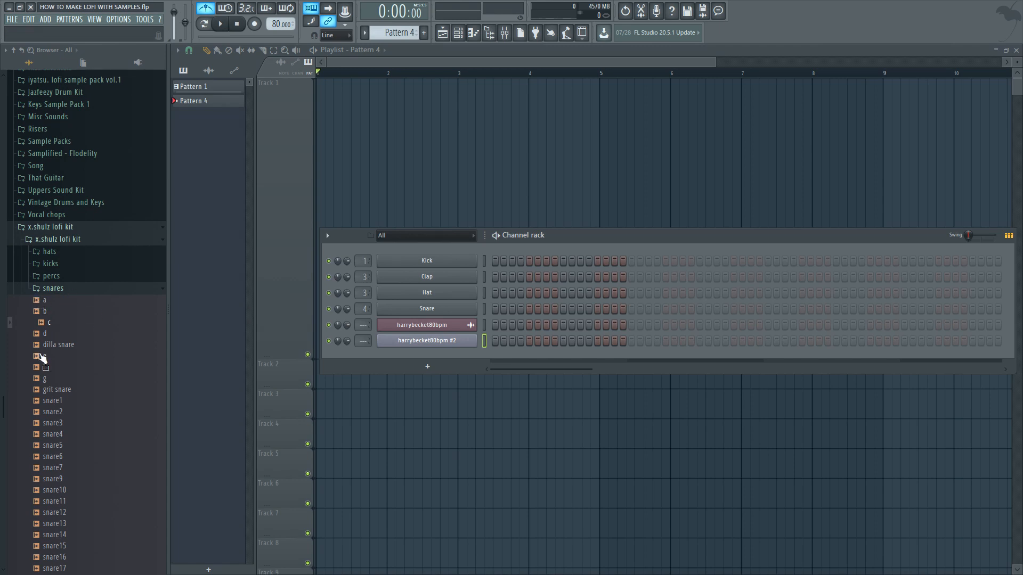
Collapse the snares folder, then check the first slices in the harrybecket80bpm #2 Slicex channel and close it.
left_click(62, 288)
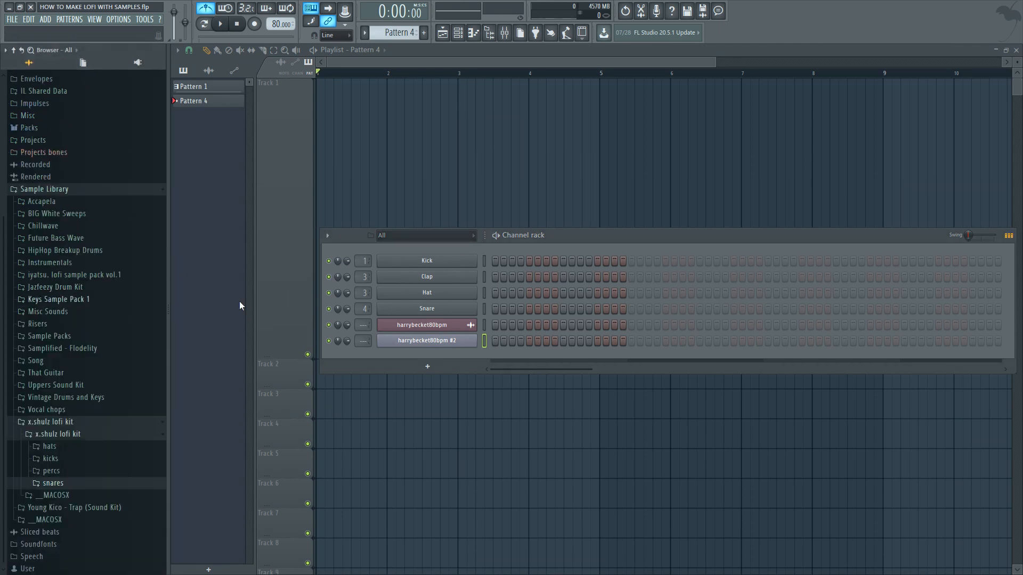
right_click(484, 340)
left_click(475, 344)
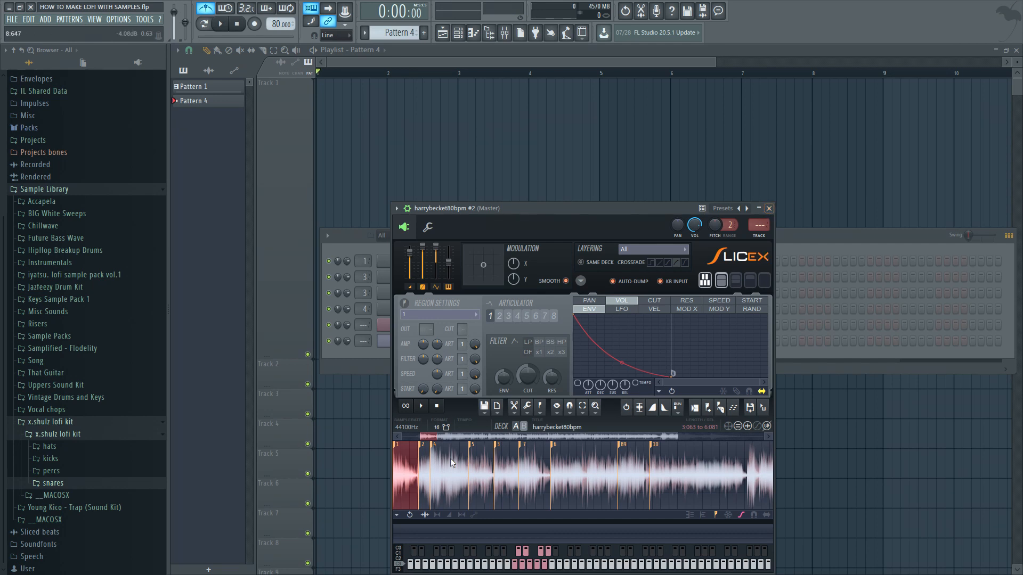
left_click(770, 208)
left_click(839, 96)
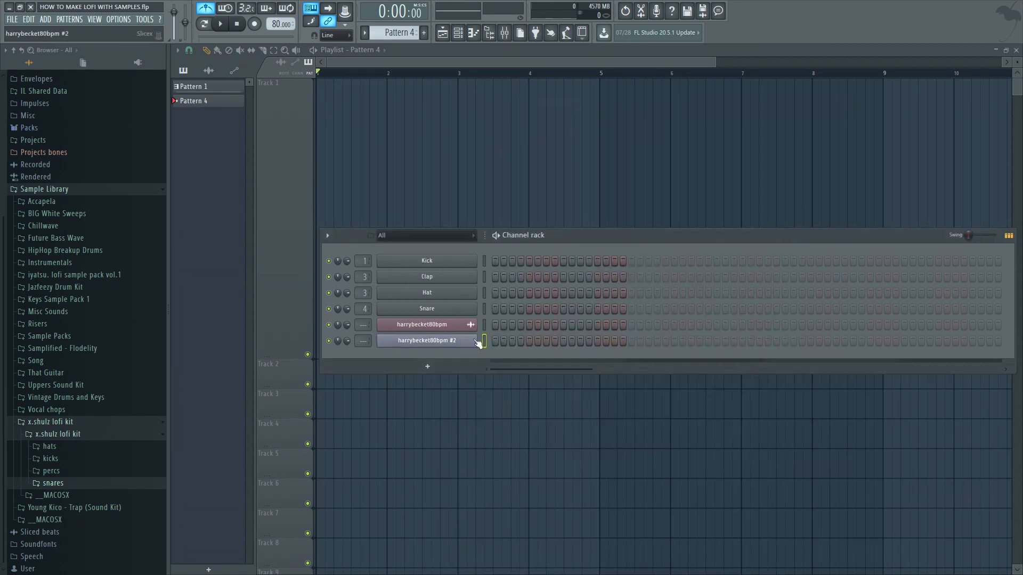
Load the sample c from the x.shulz lofi kit's kicks folder onto the Kick channel.
left_click(68, 459)
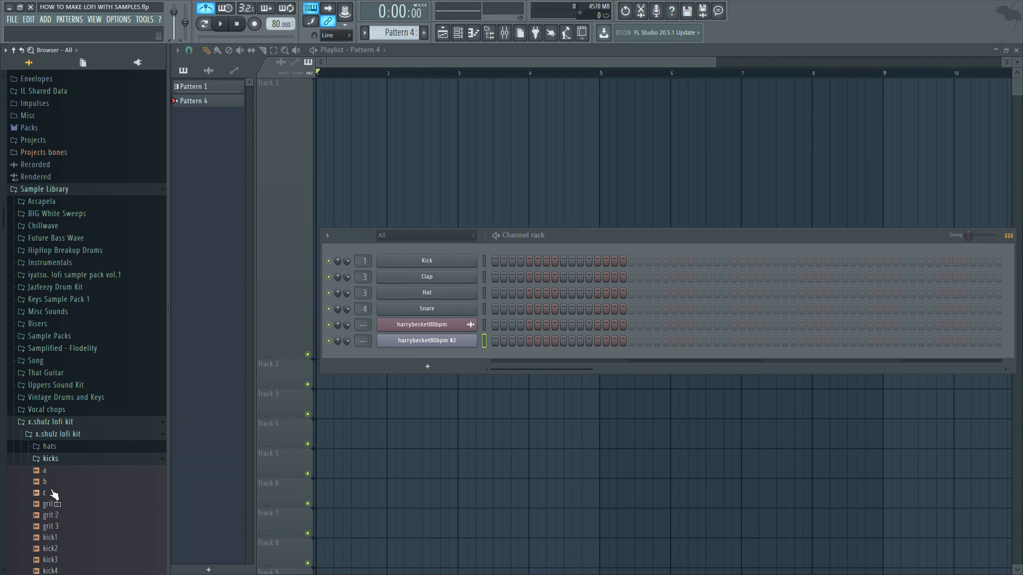
left_click_drag(54, 495, 426, 260)
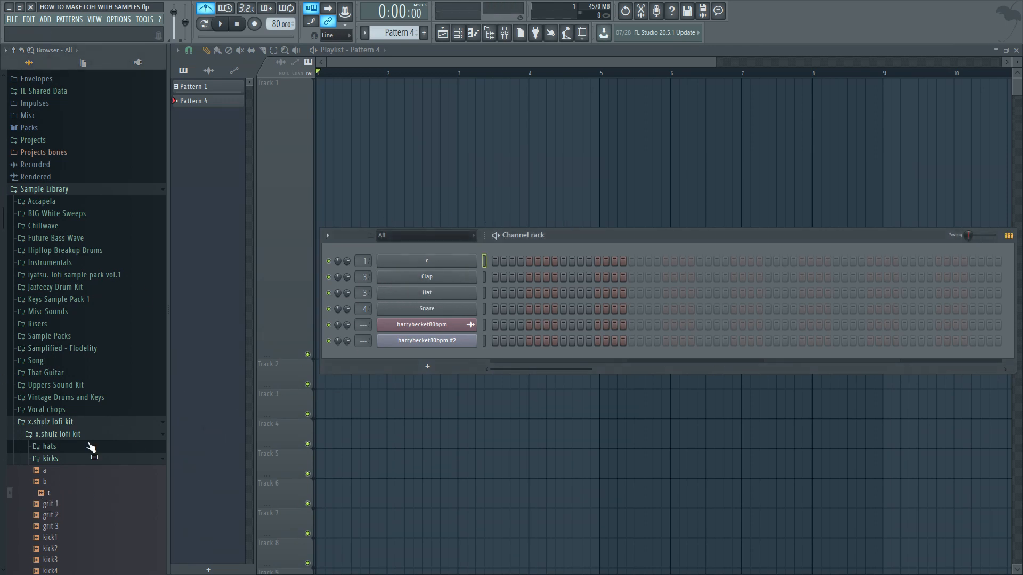
Audition the kit's hats, then load hat 2 onto the Clap channel and hat 1 onto the Hat channel.
left_click(53, 459)
left_click(52, 447)
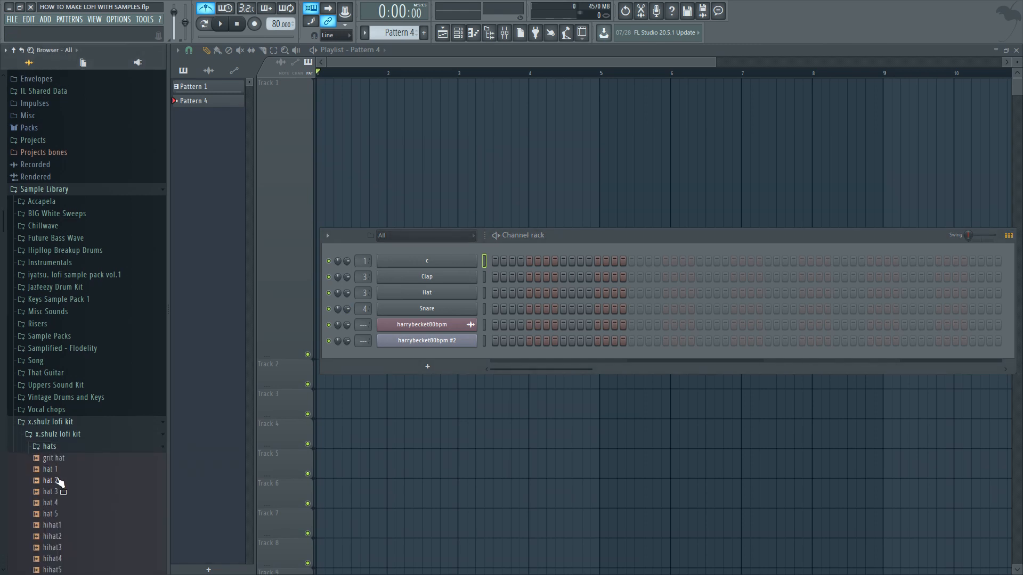
left_click(50, 503)
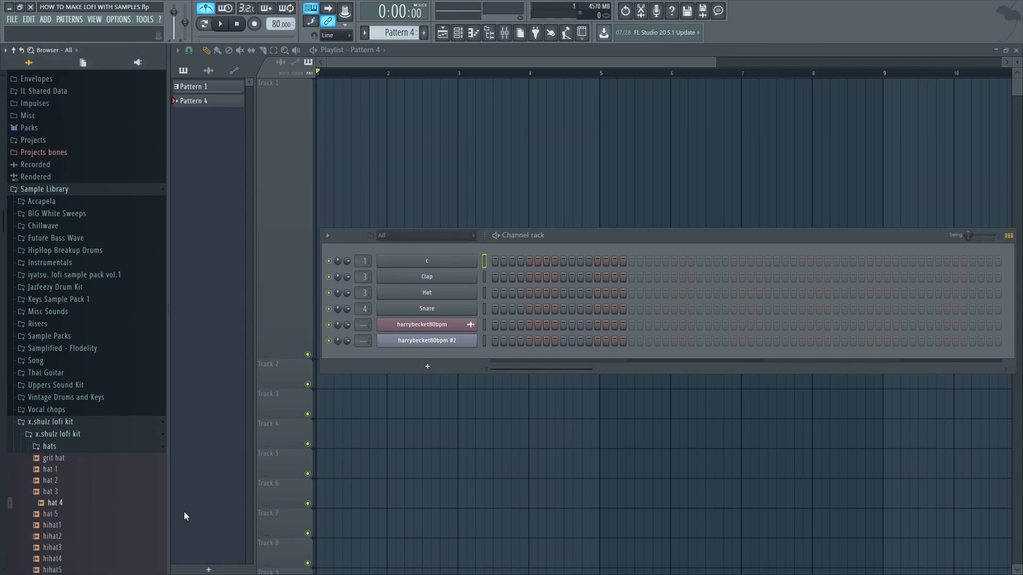
left_click(59, 471)
scroll(58, 421, "down", 5)
left_click(73, 228)
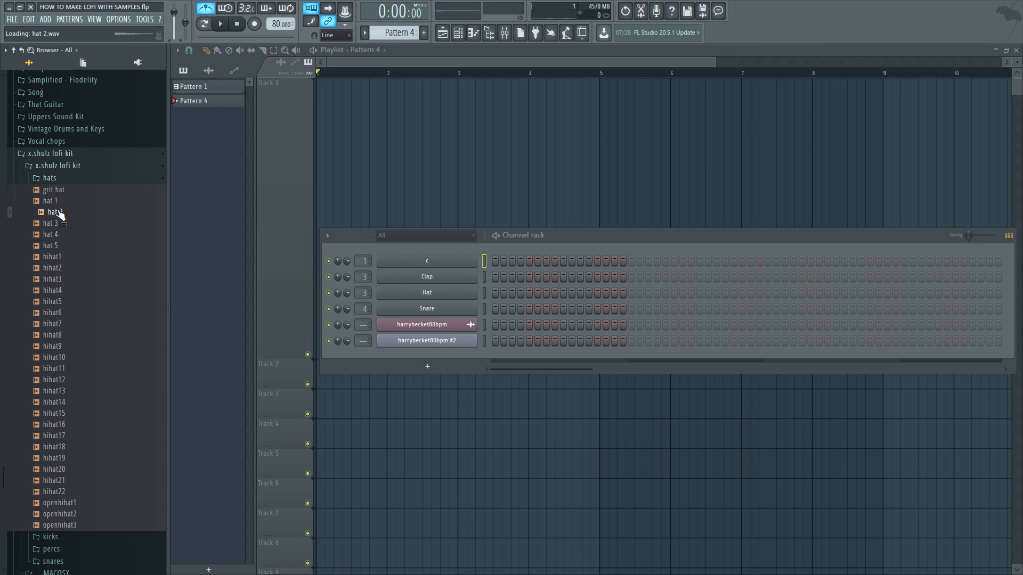
Load dilla snare onto the Snare channel and add the kit's g snare as a new channel below it.
left_click_drag(62, 193, 469, 314)
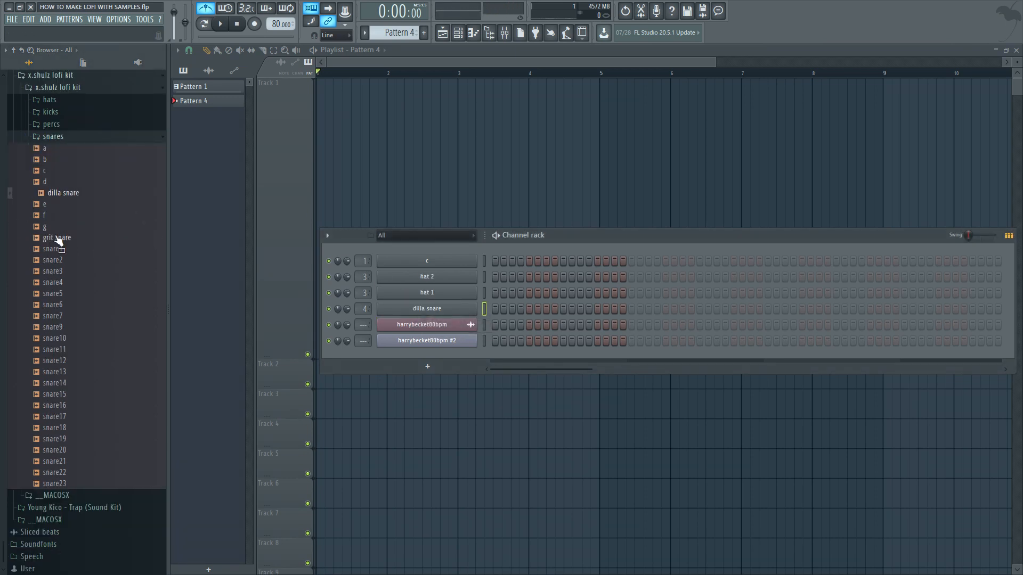
left_click_drag(57, 228, 481, 294)
Fill the hat 2 channel every 2 steps, lower the velocity of every second note, and play the pattern back.
right_click(476, 272)
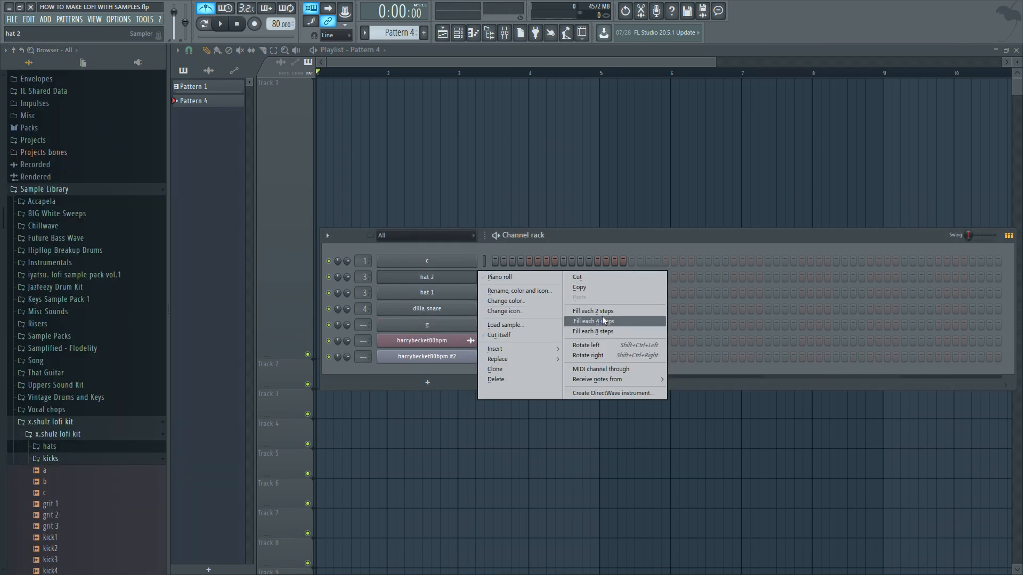
left_click(602, 321)
right_click(476, 273)
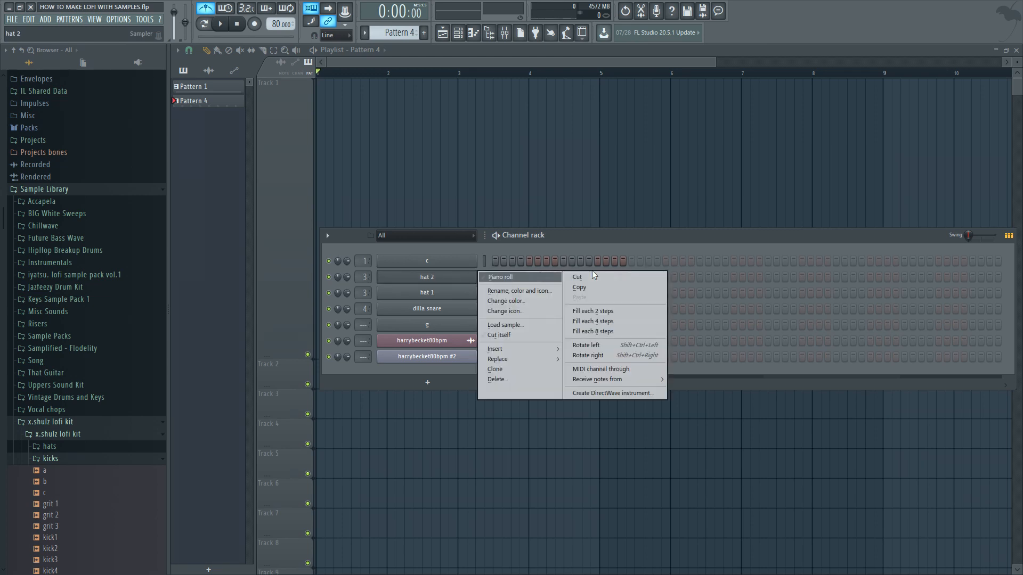
left_click(546, 275)
left_click(235, 472)
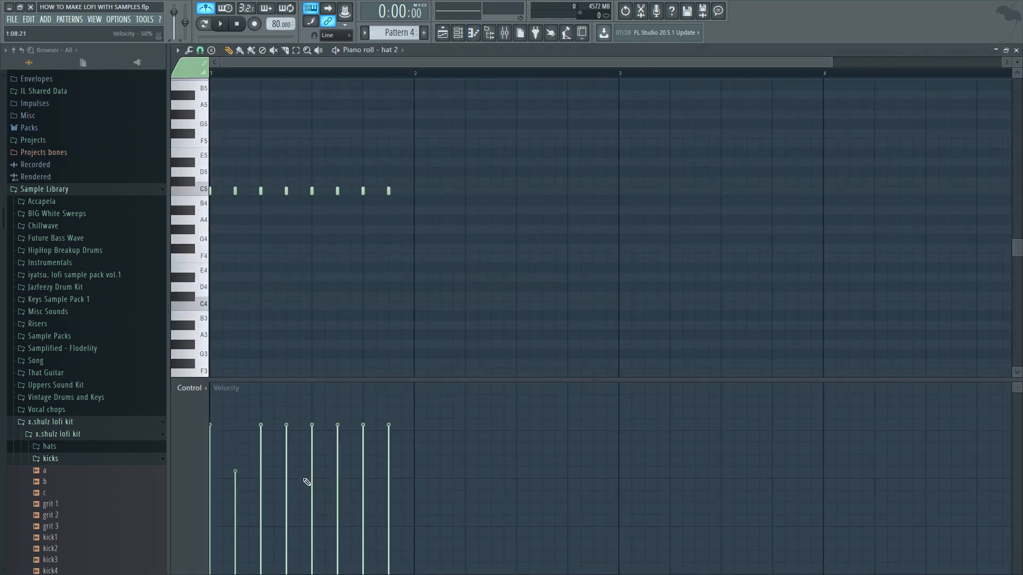
left_click(286, 475)
left_click(337, 474)
left_click(388, 473)
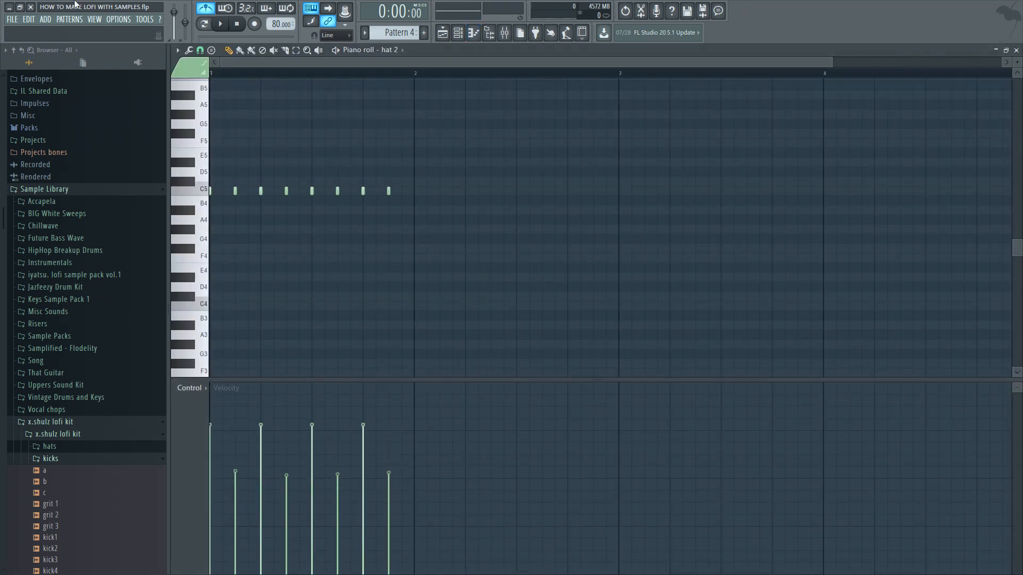
left_click(339, 50)
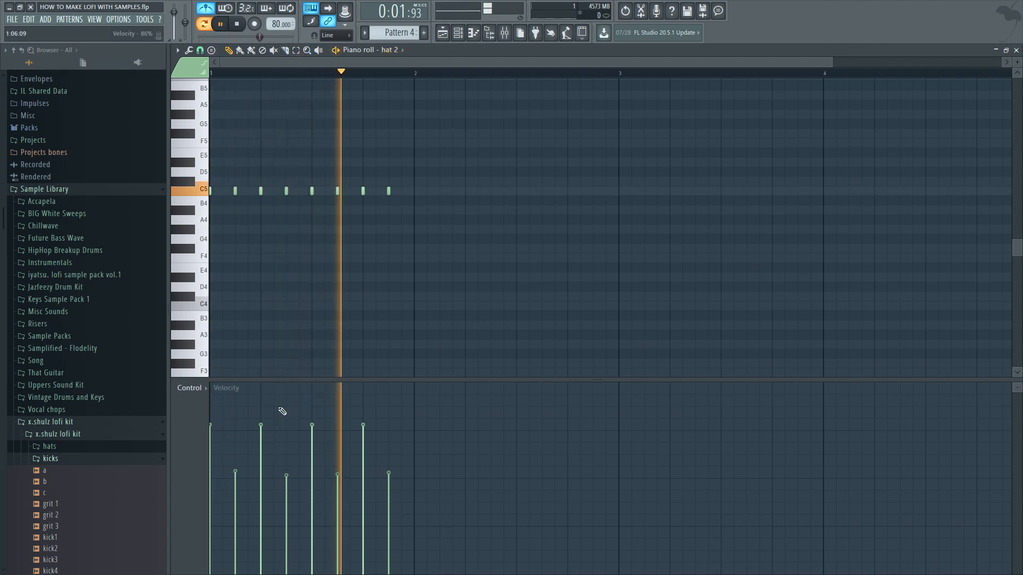
key("space")
left_click(1016, 50)
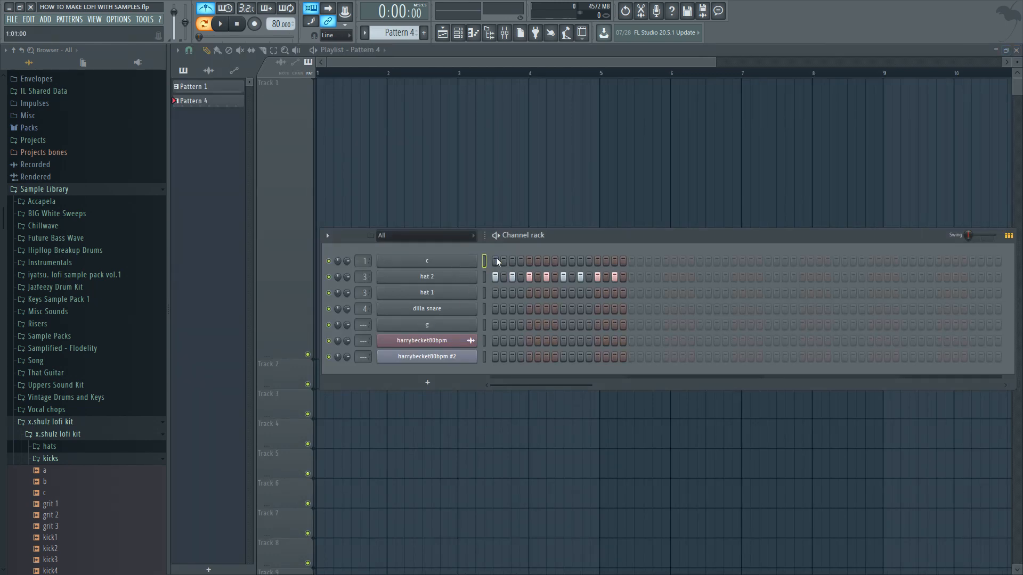
Program Pattern 4 with c on steps 1, 7, 10 and 15, hat 1 on 4, 11 and 16, and g on 5 and 13.
left_click(529, 310)
left_click(531, 324)
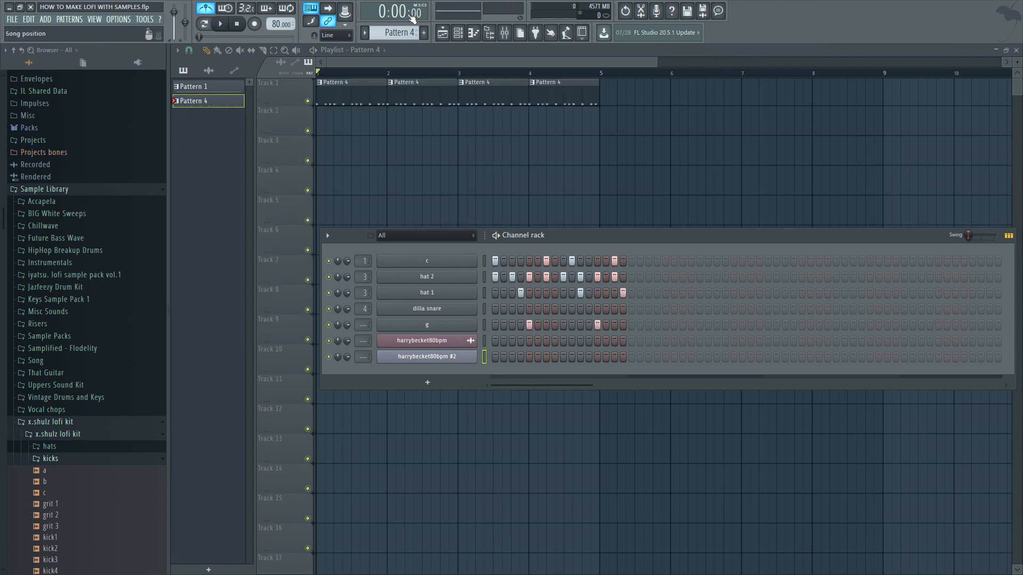
Examine the Slicex slice notes in Pattern 3's piano roll, play them back, and close the piano roll.
scroll(382, 36, "down", 1)
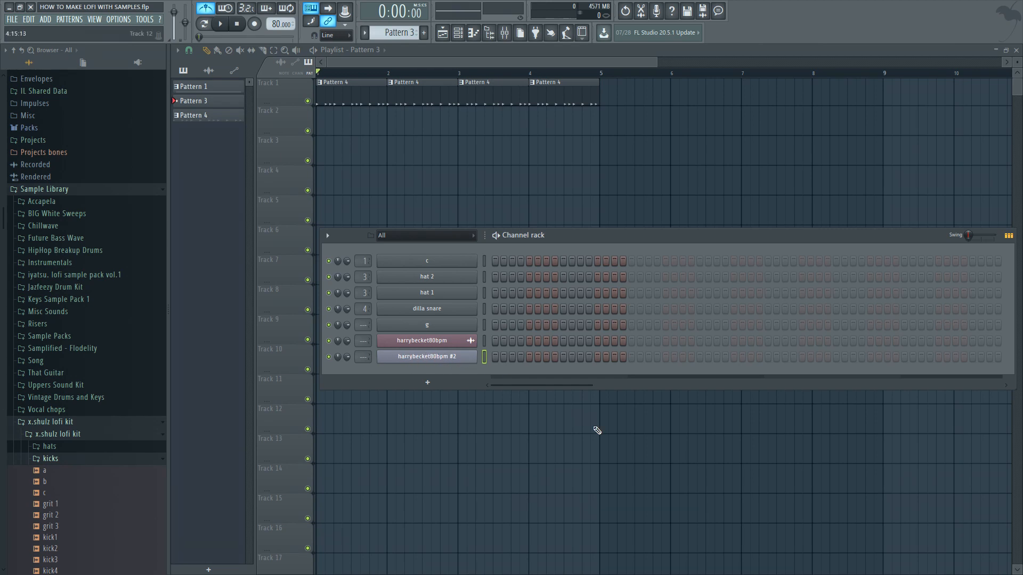
key("F6")
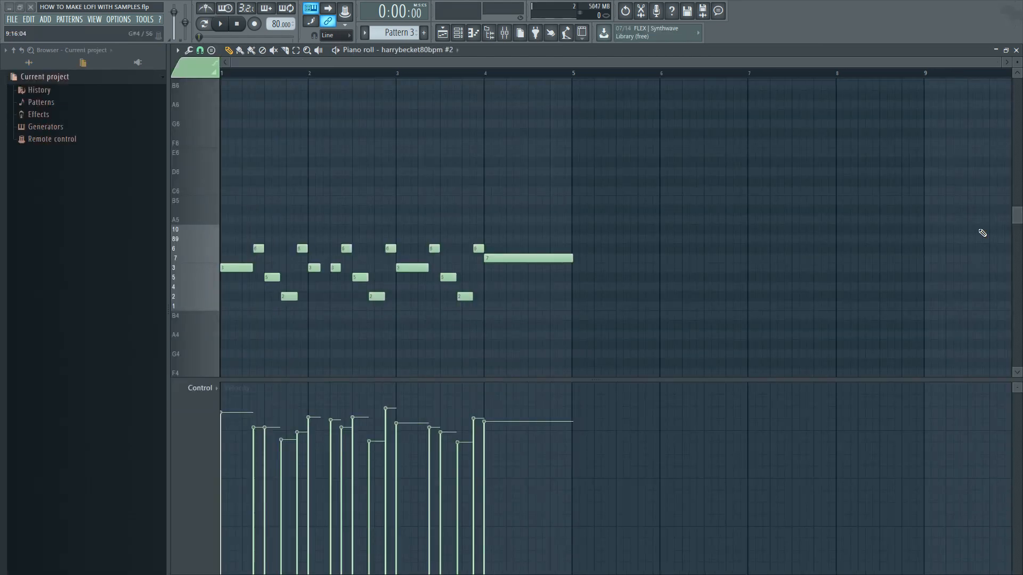
scroll(378, 178, "up", 2)
scroll(353, 169, "down", 2)
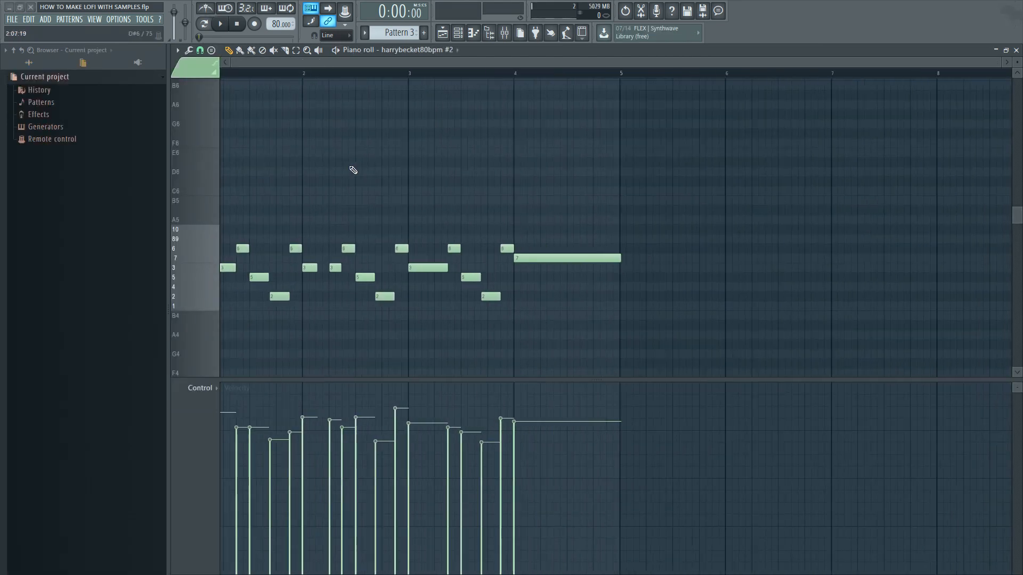
scroll(287, 282, "up", 3)
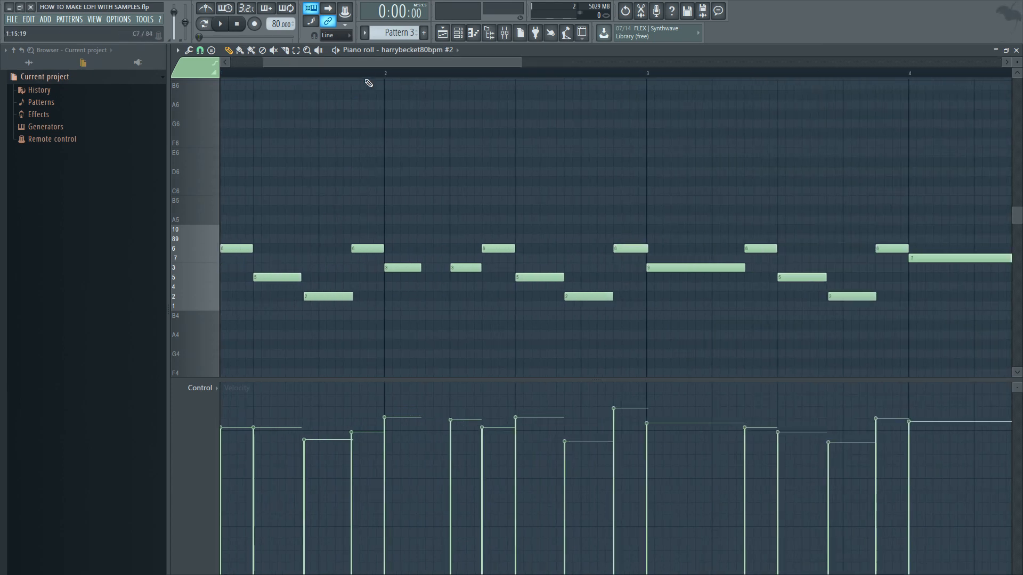
left_click_drag(366, 63, 280, 66)
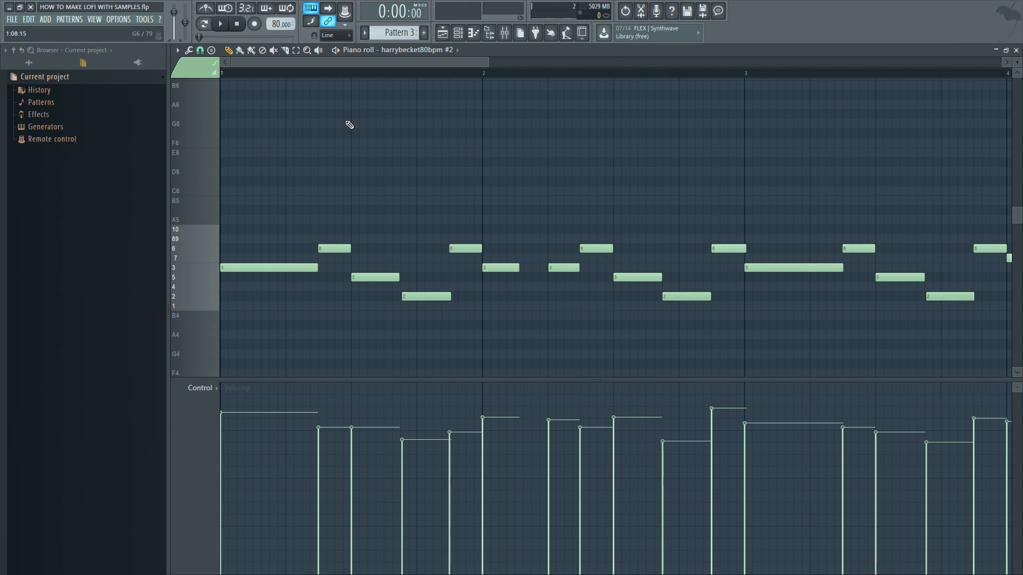
scroll(381, 174, "down", 2)
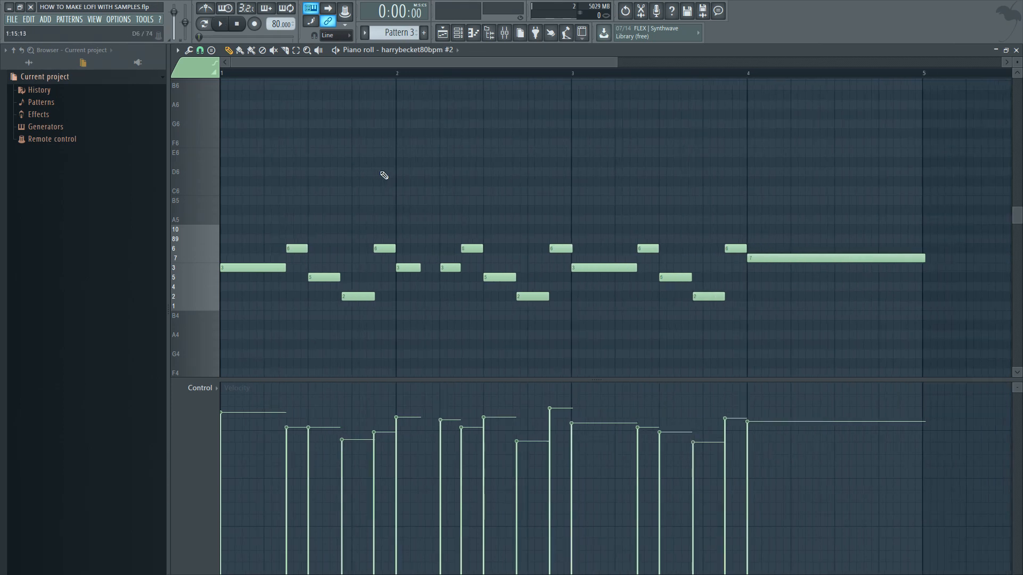
key("space")
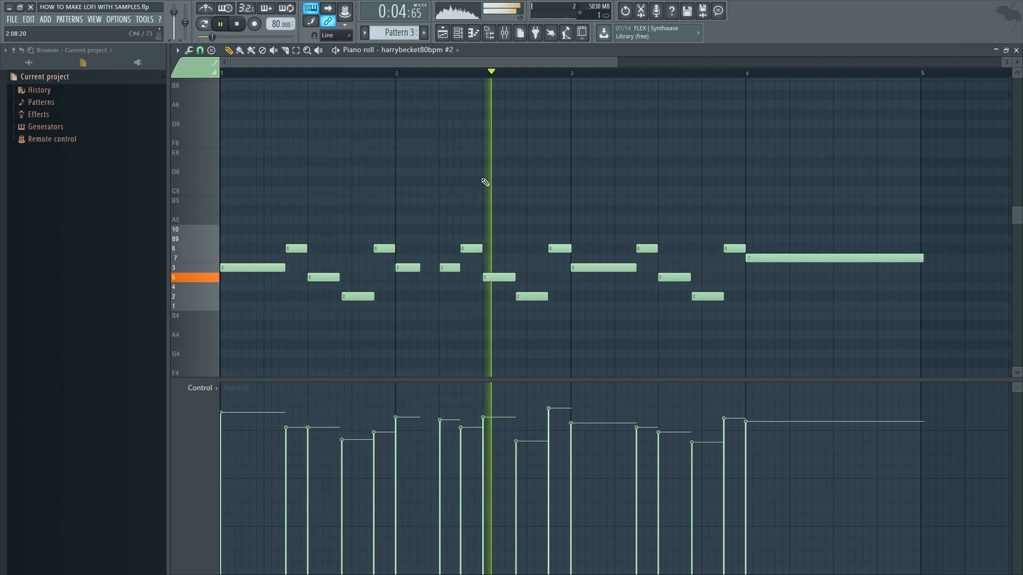
left_click(241, 24)
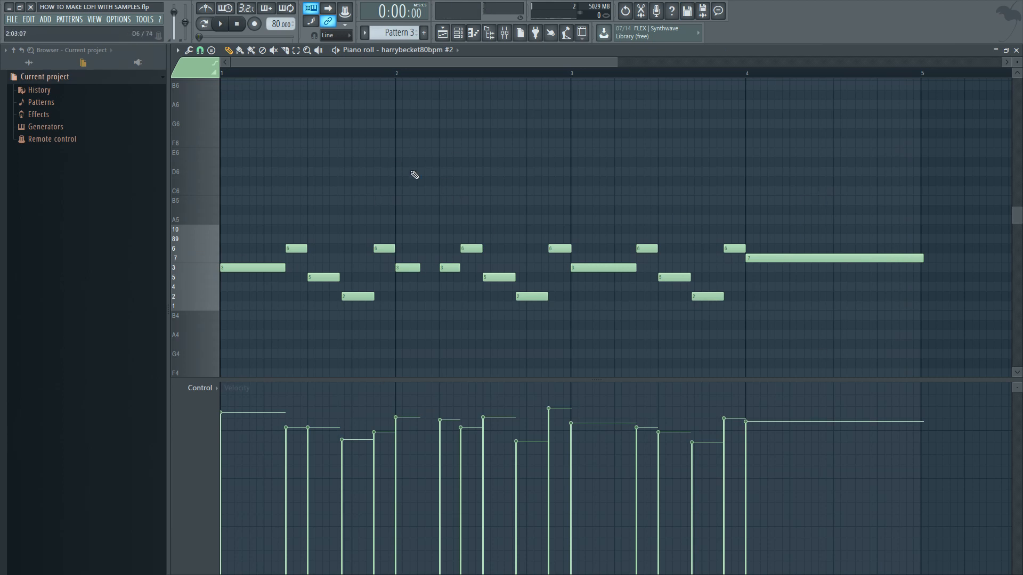
scroll(415, 176, "down", 2)
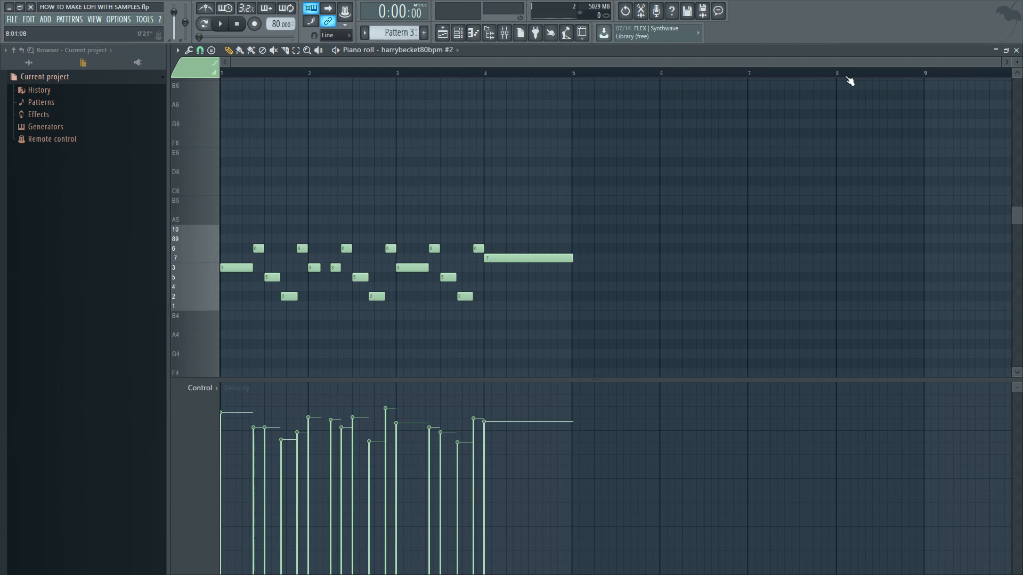
left_click(1016, 49)
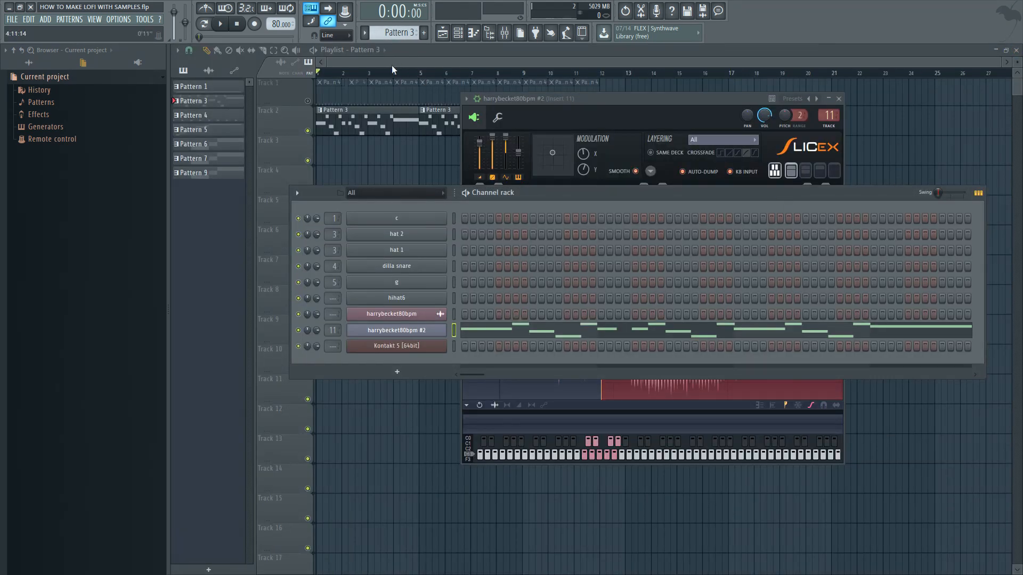
Inspect the Pattern 4 and Pattern 3 clips in the playlist and compare both patterns in the channel rack.
key("F12")
scroll(342, 148, "up", 8)
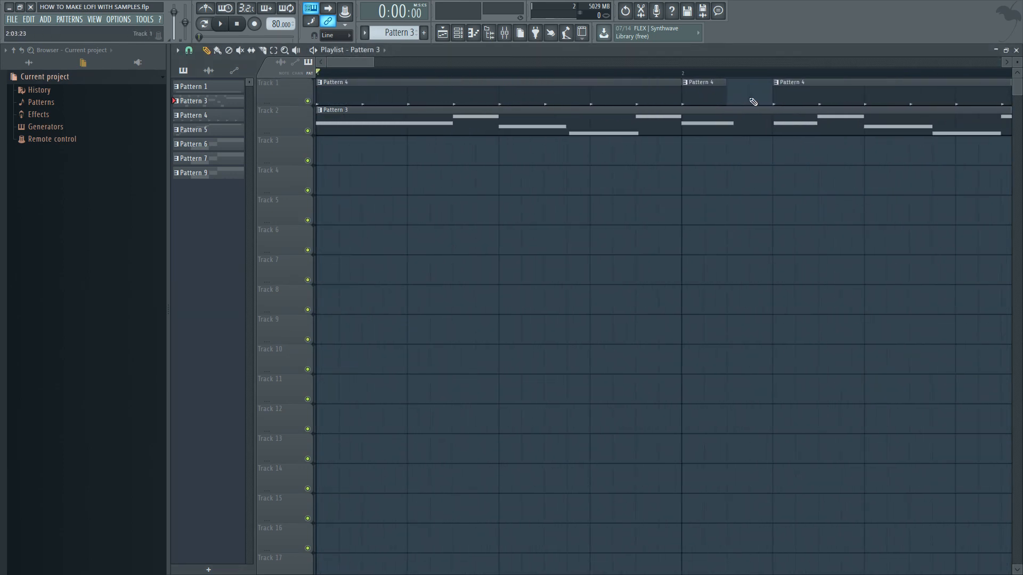
scroll(746, 99, "down", 2)
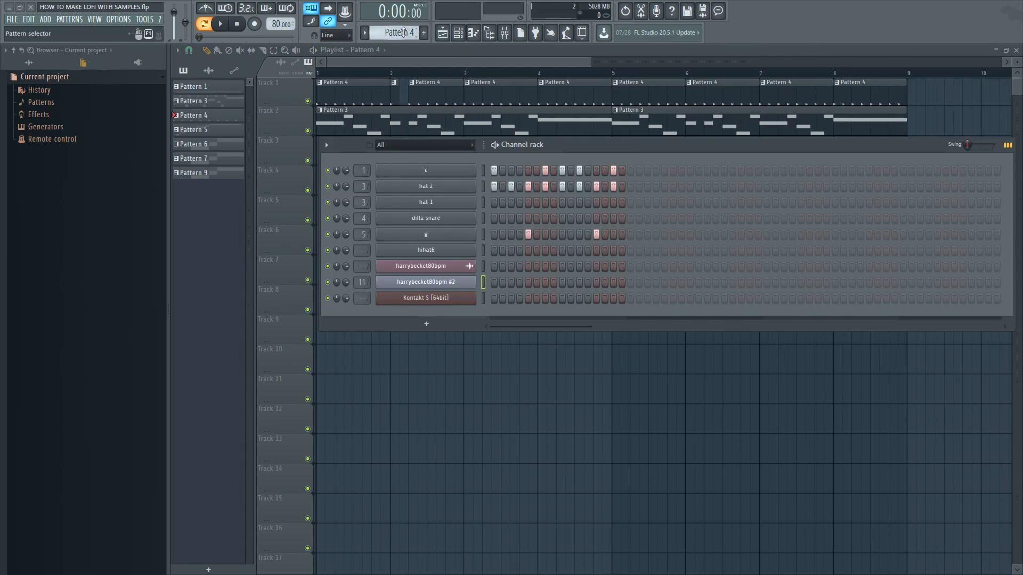
scroll(403, 32, "down", 2)
scroll(403, 32, "up", 1)
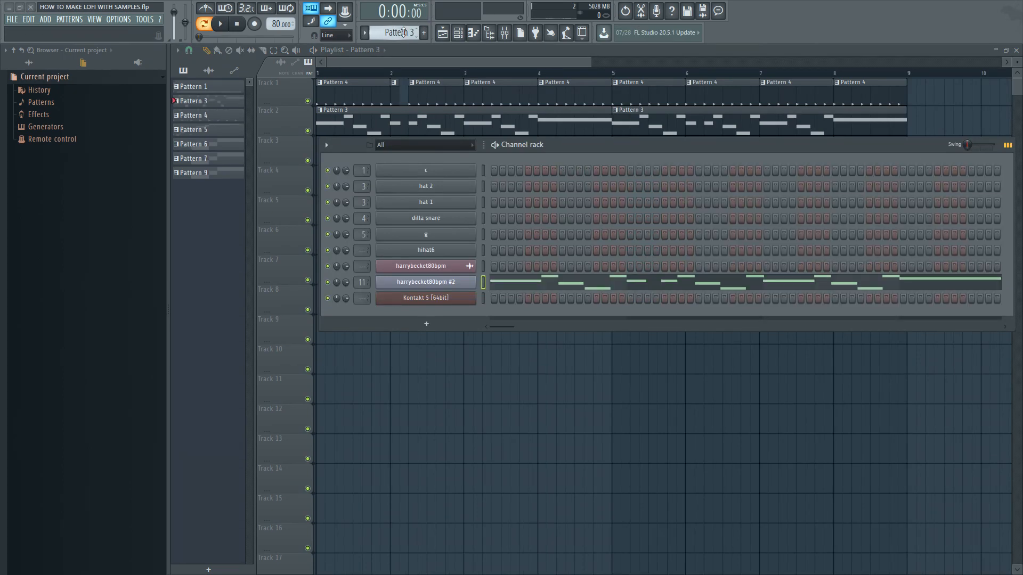
Delete the hihat6 channel from the channel rack and play the pattern briefly.
left_click(513, 35)
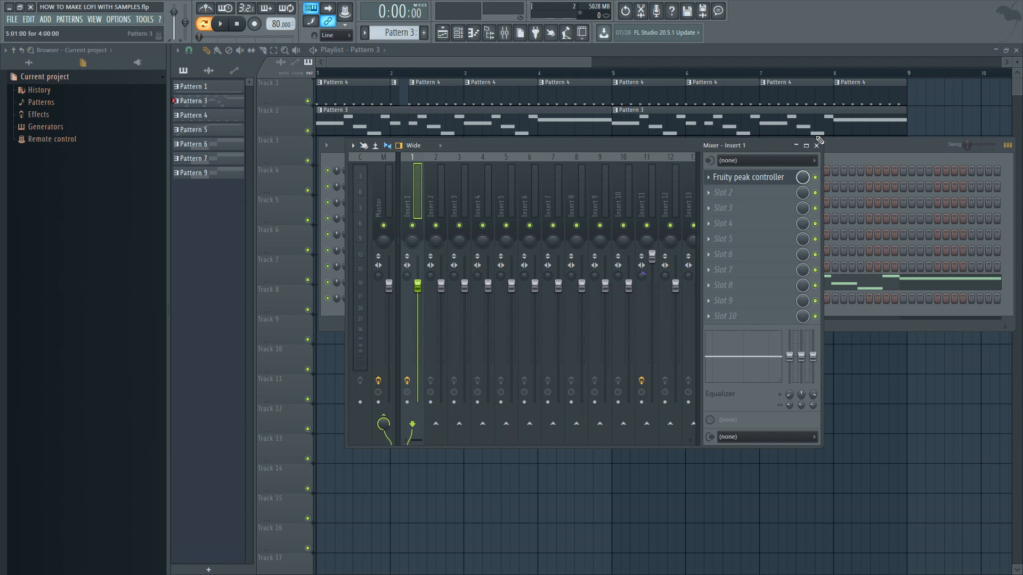
left_click(860, 159)
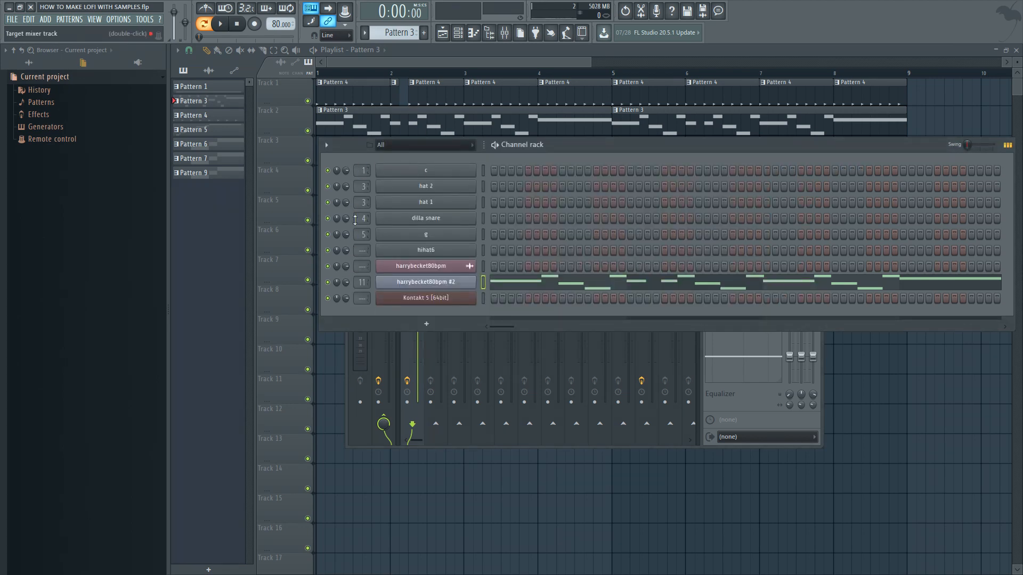
right_click(450, 268)
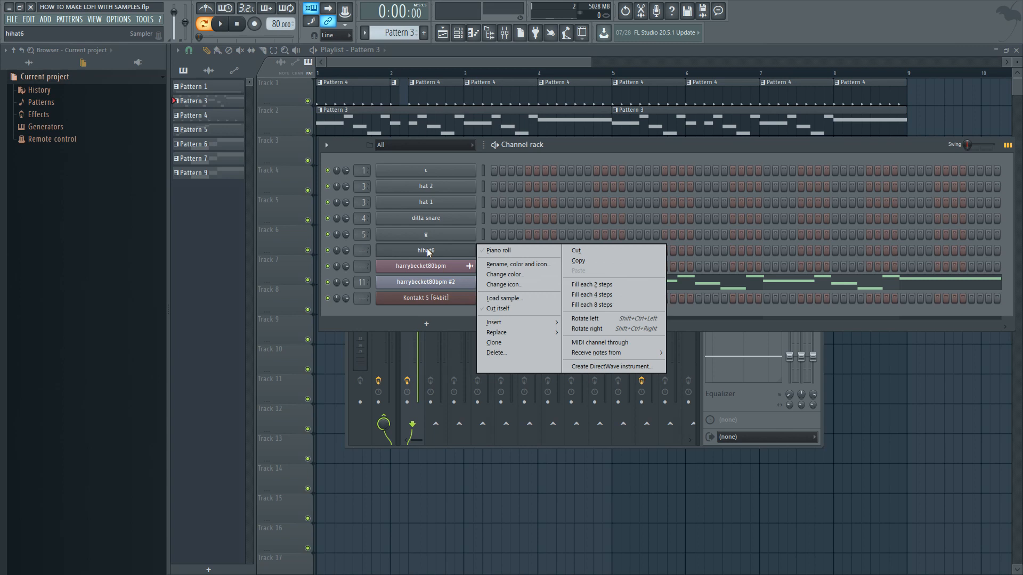
left_click(510, 352)
key("Return")
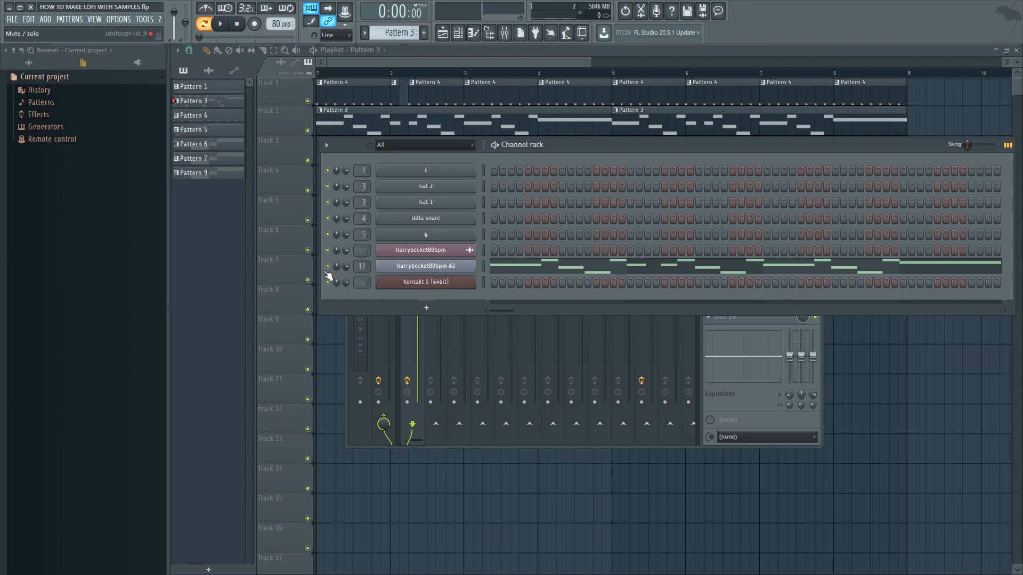
key("space")
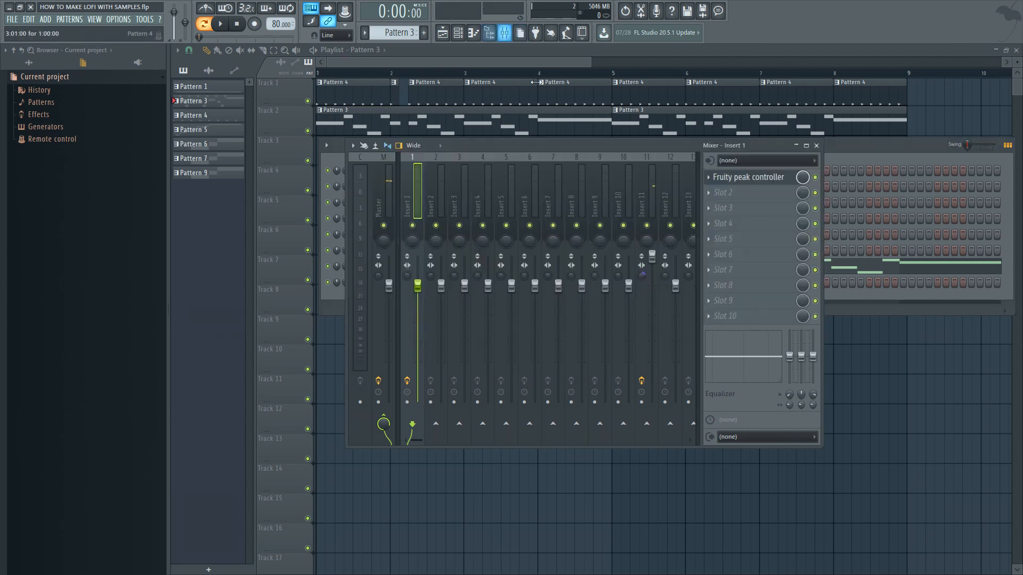
Rename mixer track Insert 10 as peak bus and colour it red.
left_click(505, 32)
left_click(628, 157)
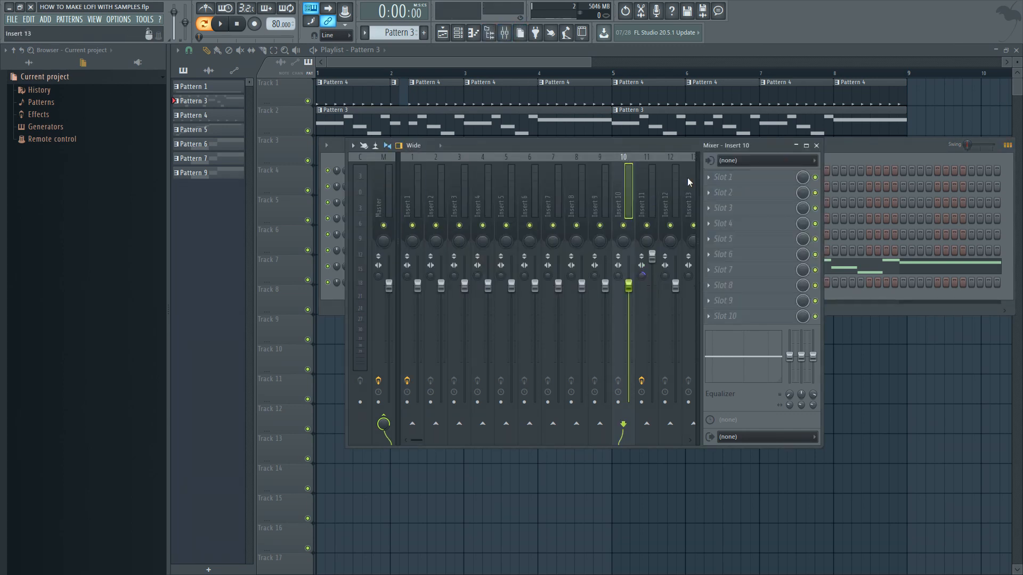
right_click(625, 155)
left_click(682, 162)
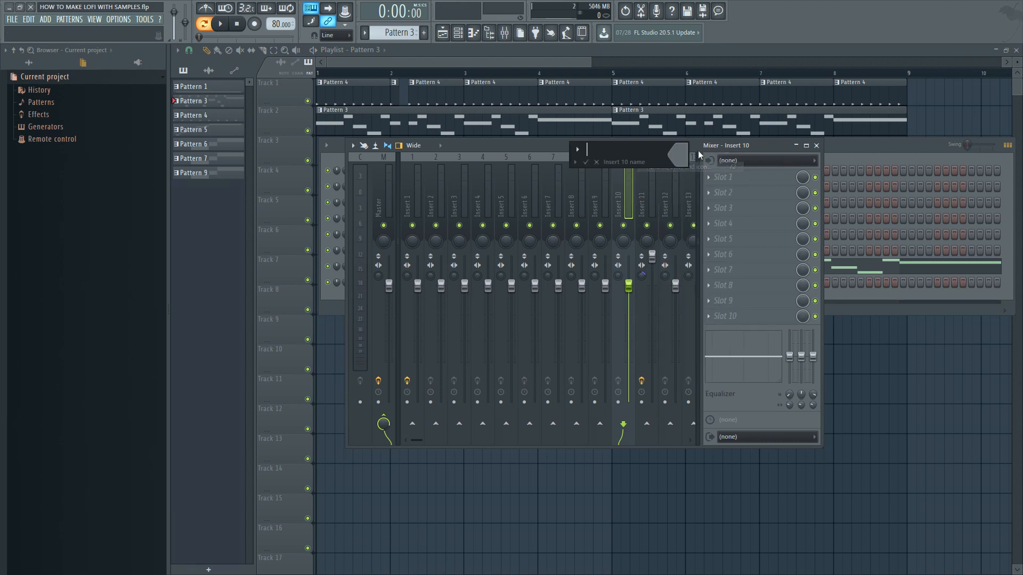
left_click(810, 144)
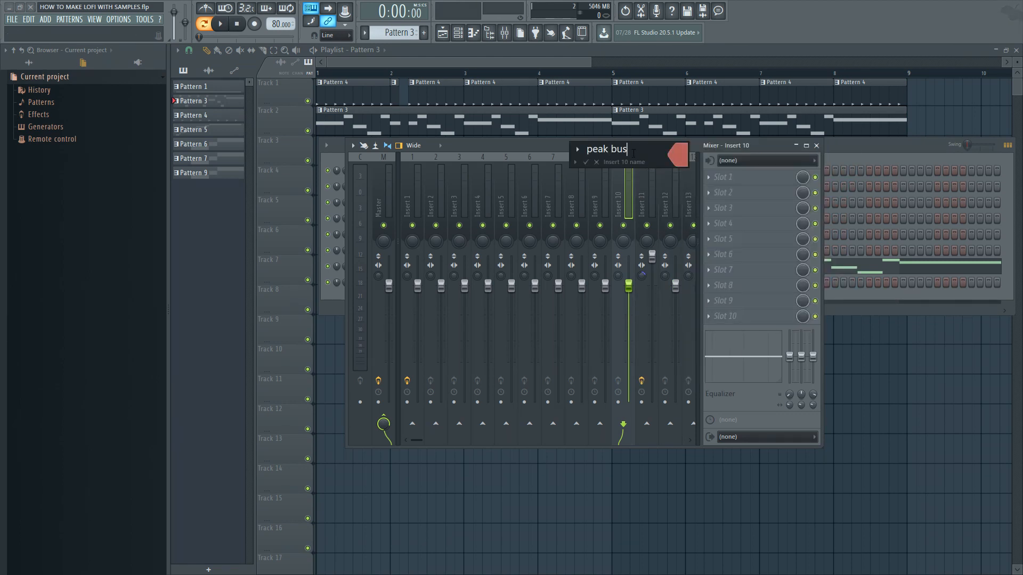
left_click(586, 162)
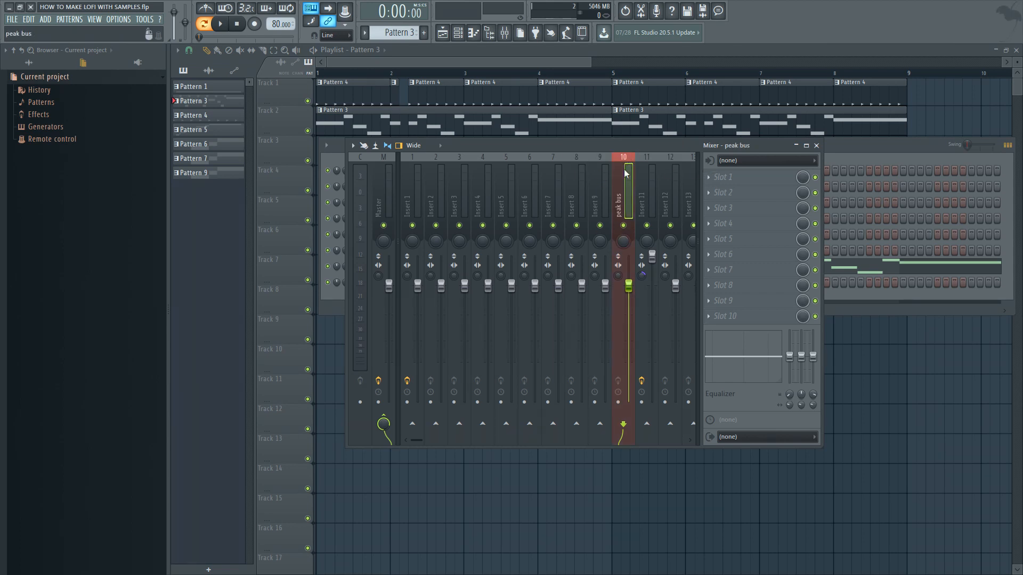
Load a Fruity Peak Controller on the peak bus and enable a send from Insert 1 to that bus.
left_click(715, 176)
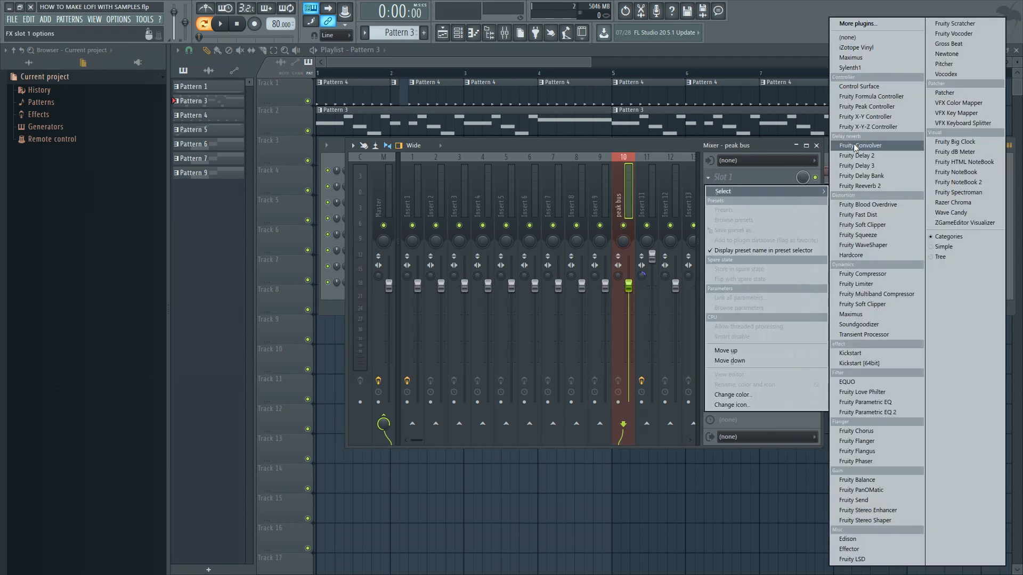
left_click(880, 106)
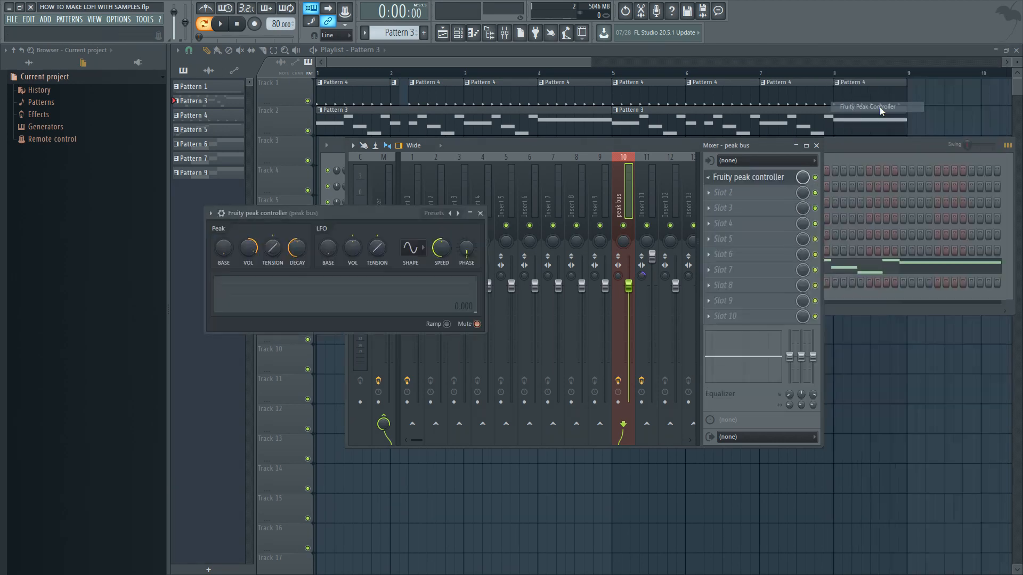
left_click(481, 213)
left_click(412, 156)
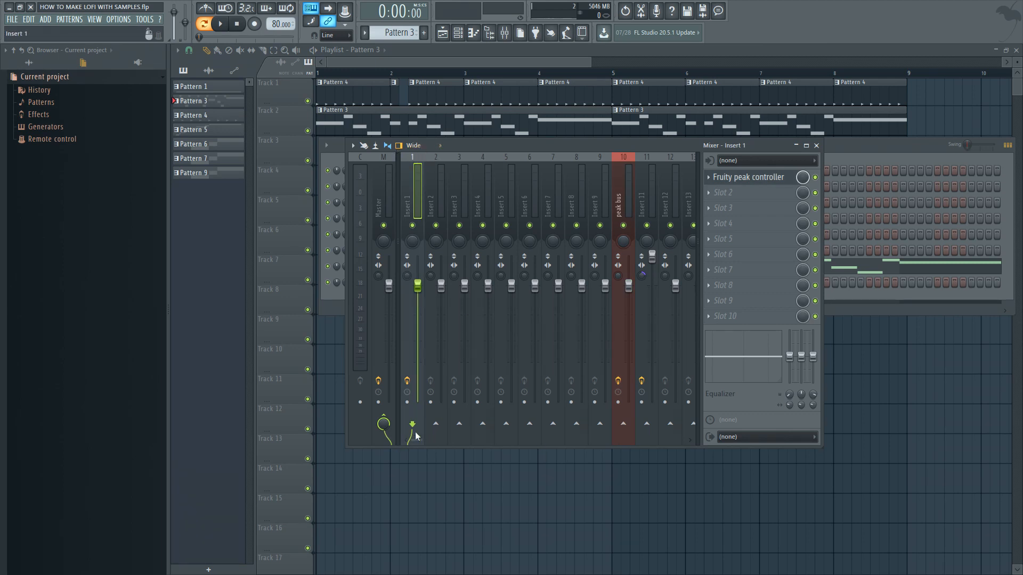
left_click(624, 425)
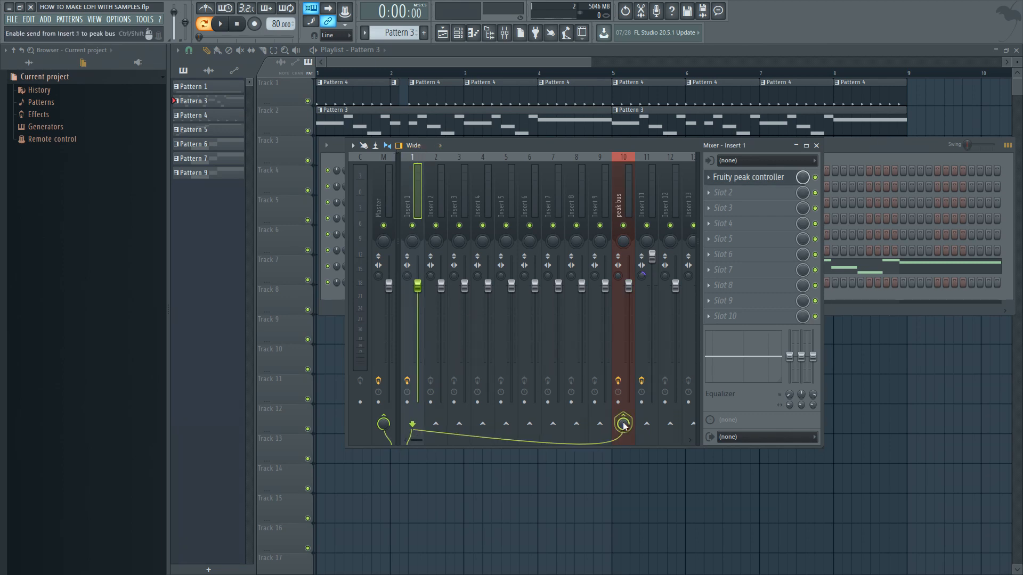
Lower the Insert 11 volume fader and link it to the peak bus controller's Peak ctrl - Peak output.
left_click(651, 155)
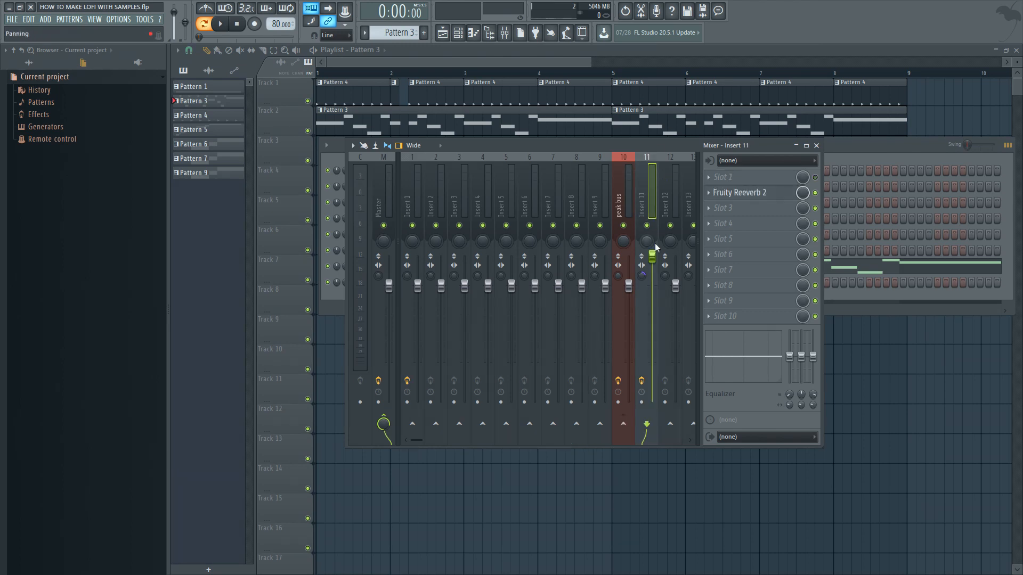
left_click_drag(652, 257, 652, 291)
right_click(653, 292)
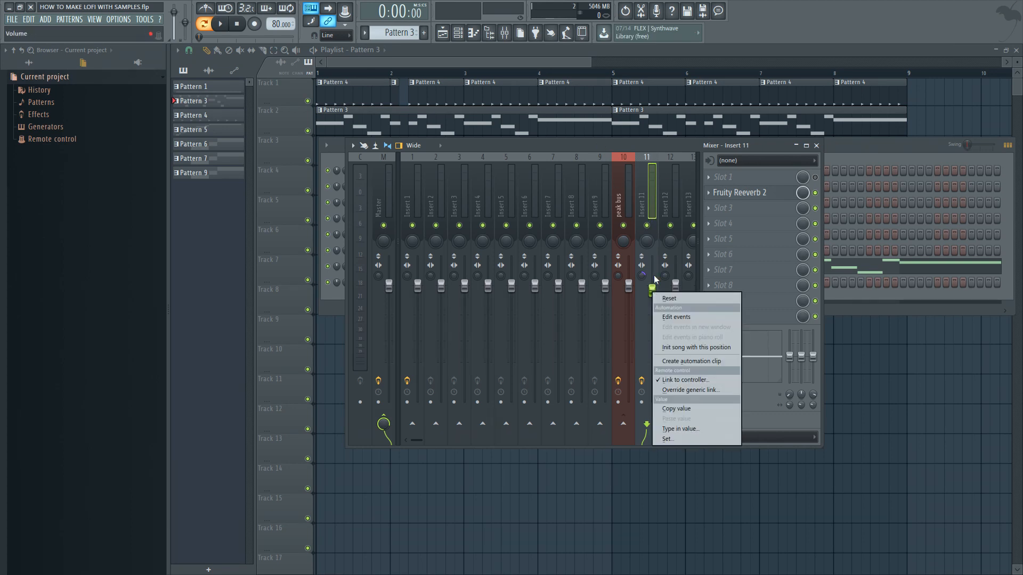
left_click(675, 380)
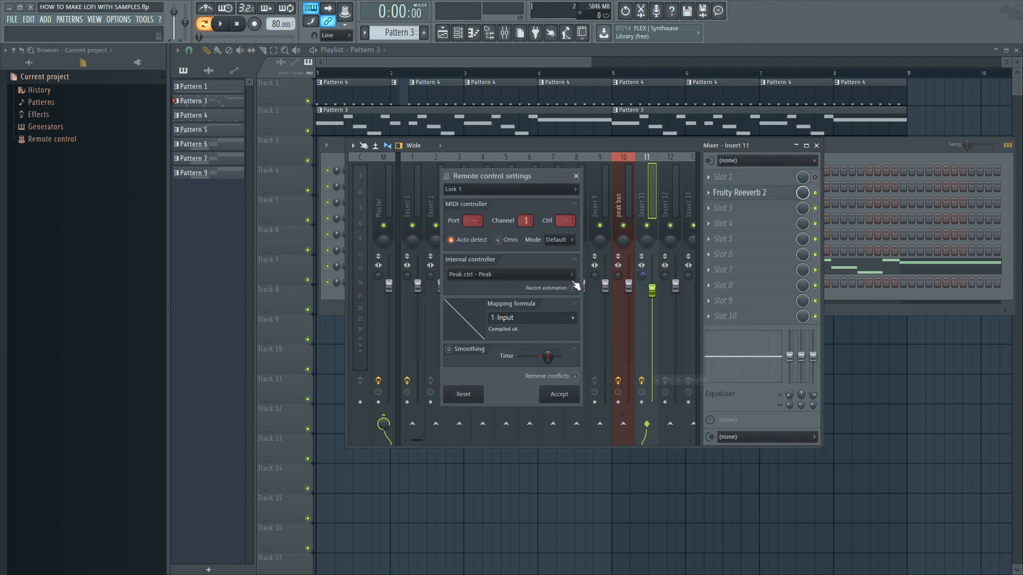
left_click(517, 275)
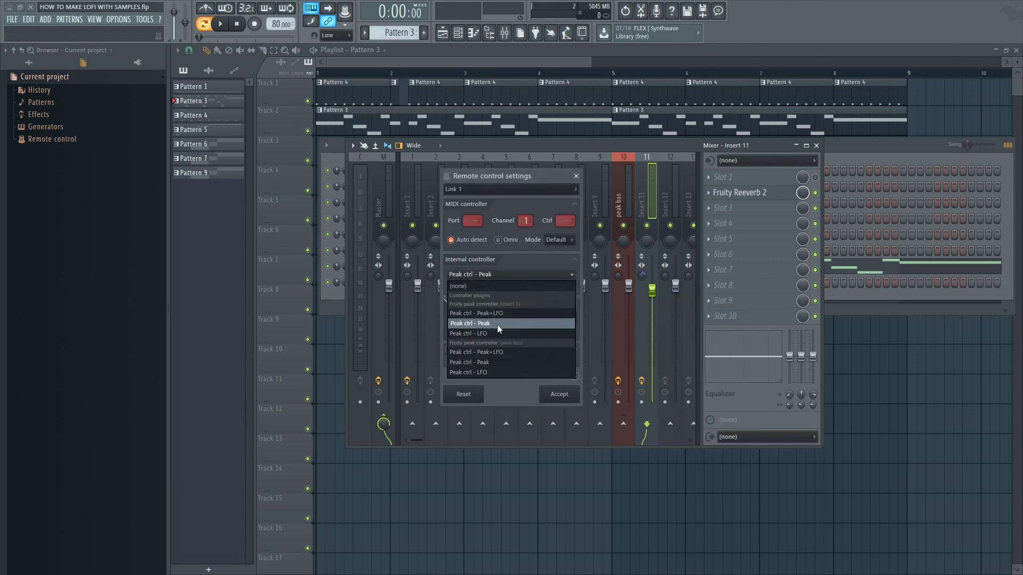
left_click(488, 362)
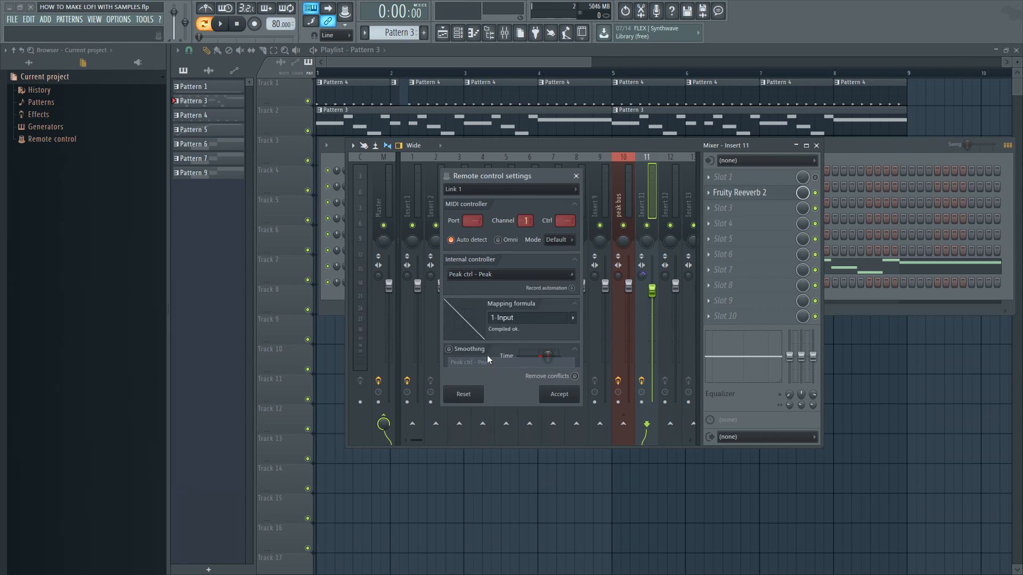
Confirm the peak bus Peak ctrl - Peak source, set the mapping formula to Inverted, and accept the link.
left_click(500, 277)
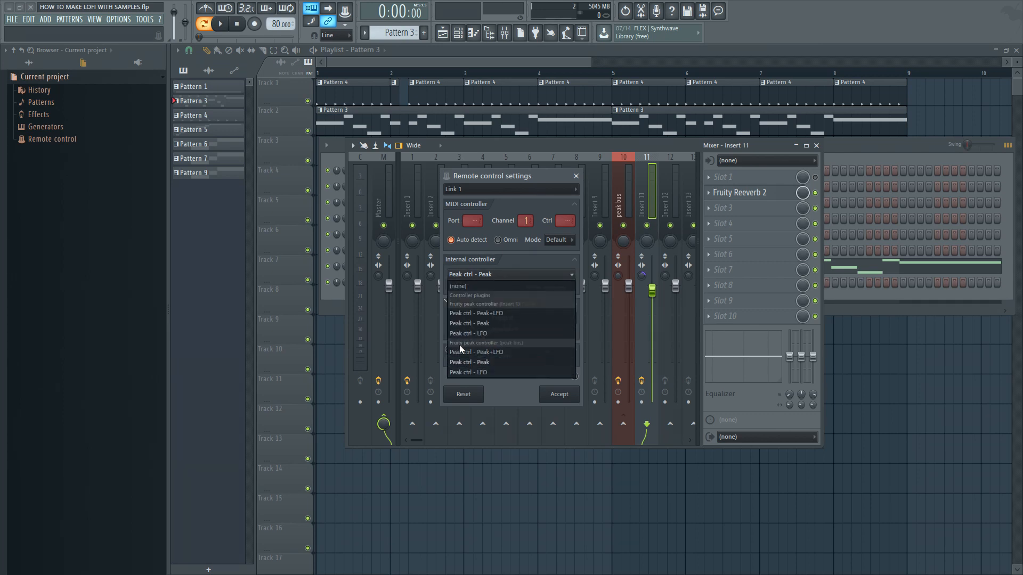
left_click(481, 362)
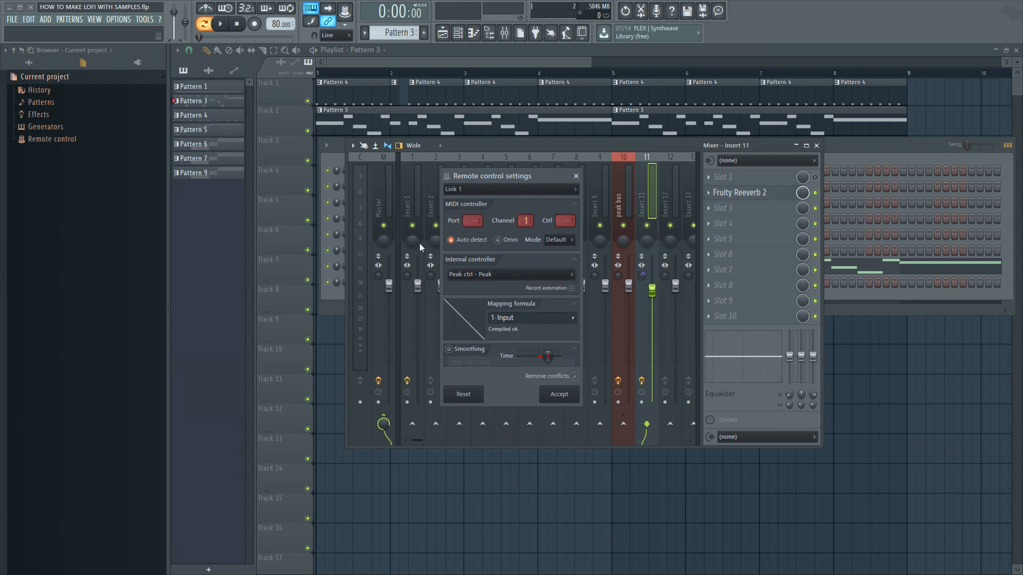
left_click(491, 275)
left_click(488, 361)
left_click(575, 316)
left_click(597, 349)
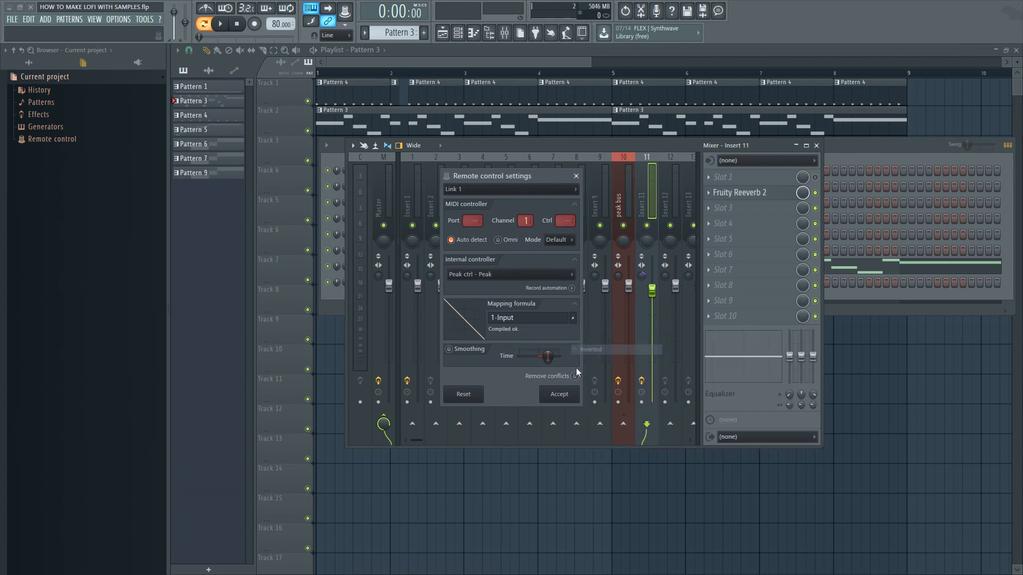
left_click(554, 403)
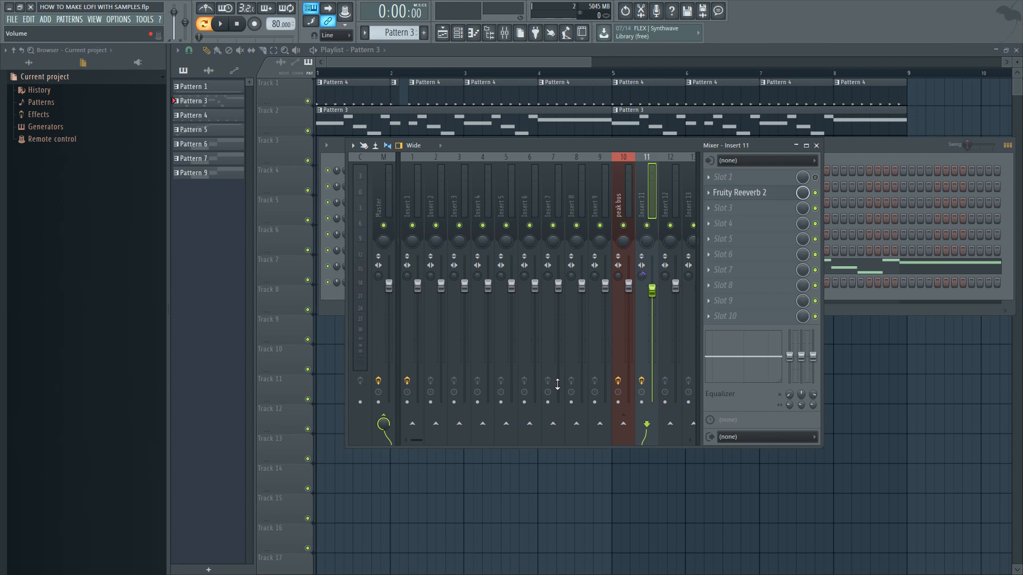
Inspect the Insert 1, peak bus and Insert 11 mixer tracks to review the sidechain routing.
left_click(417, 166)
left_click(618, 164)
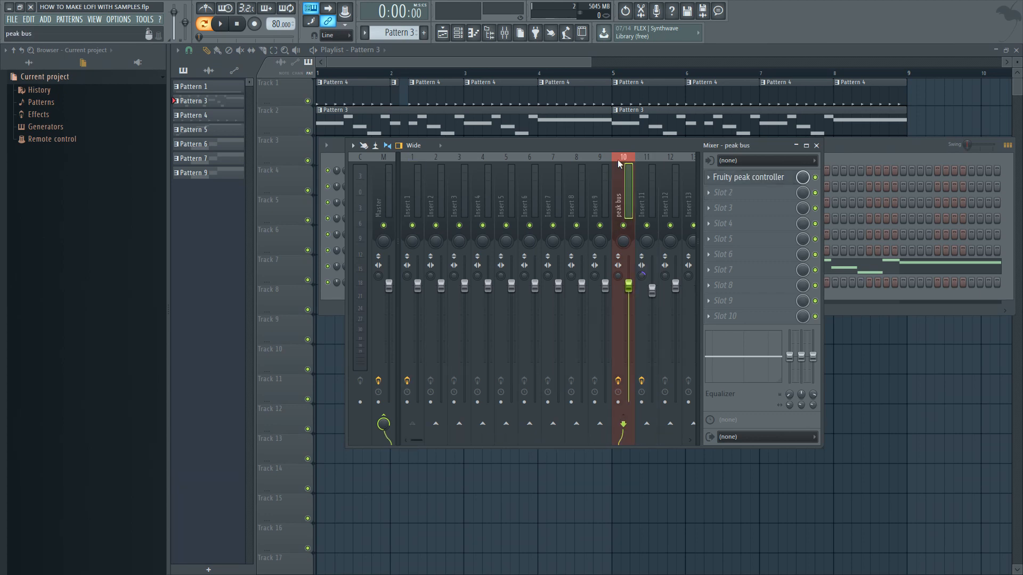
left_click(415, 159)
left_click(651, 163)
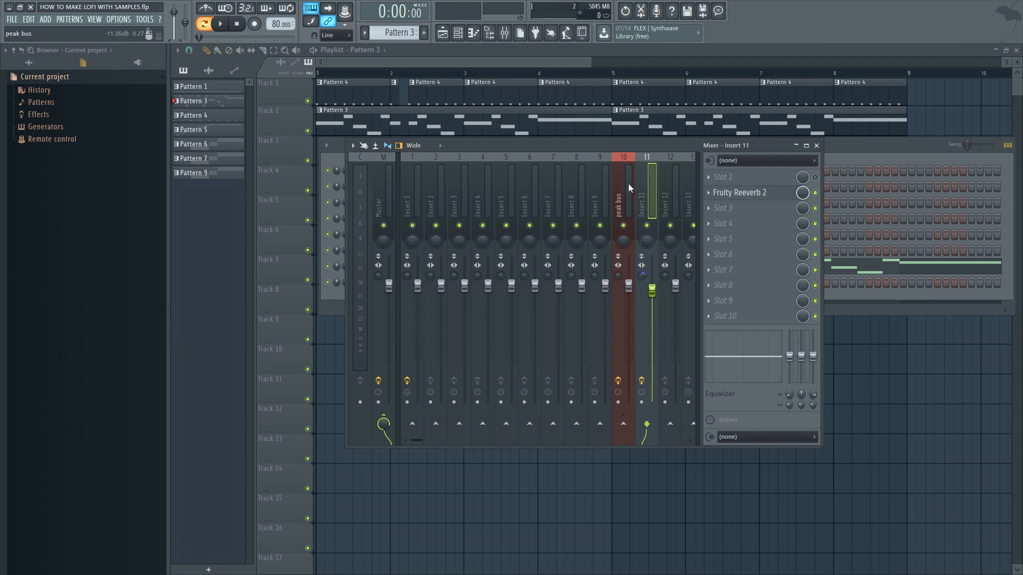
left_click(628, 157)
left_click(649, 158)
left_click(622, 158)
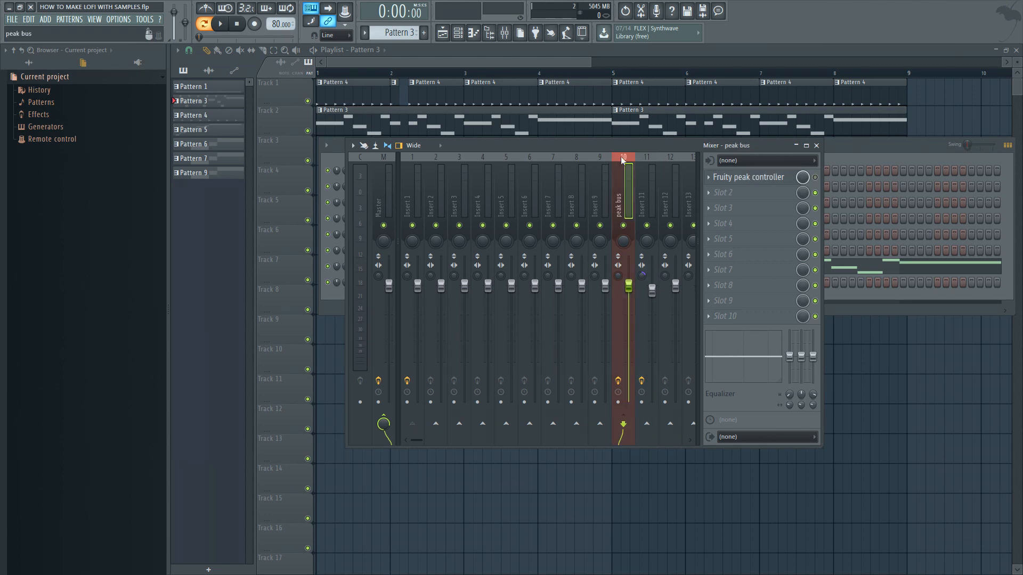
Unmute the peak bus's Fruity Peak Controller and raise its Peak base level to bring down the Insert 11 volume.
left_click(748, 177)
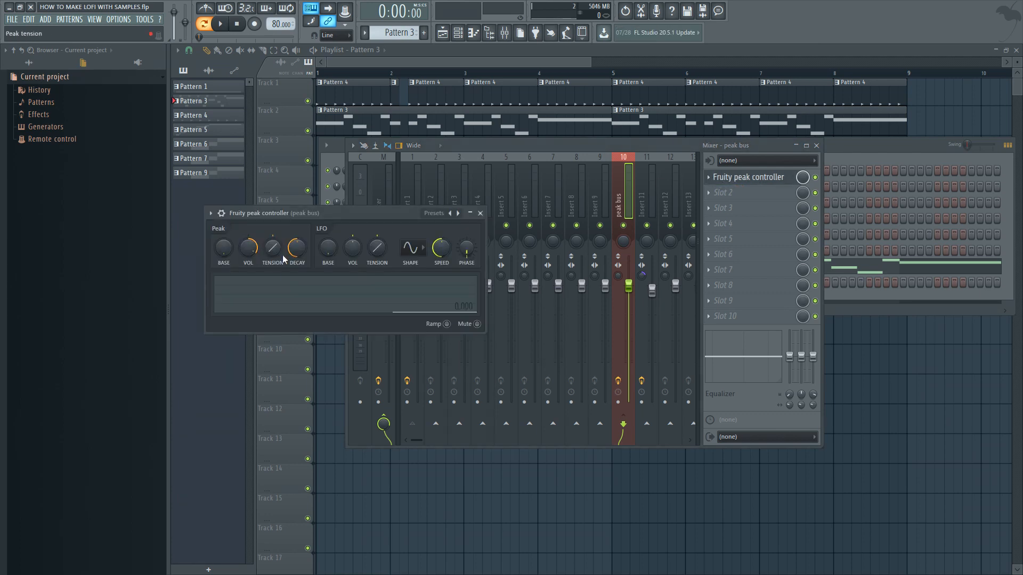
left_click_drag(237, 247, 238, 224)
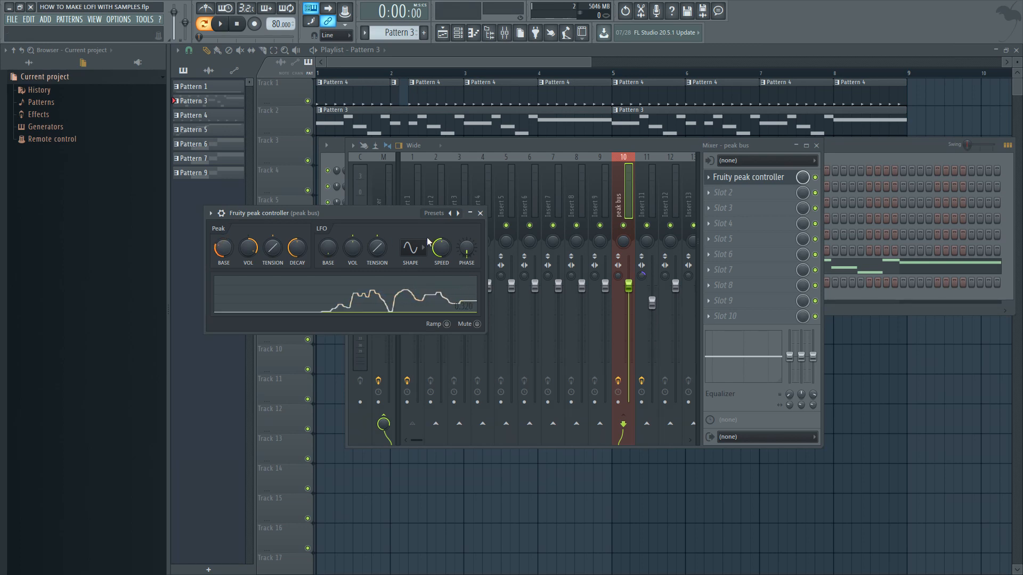
left_click_drag(652, 323, 651, 311)
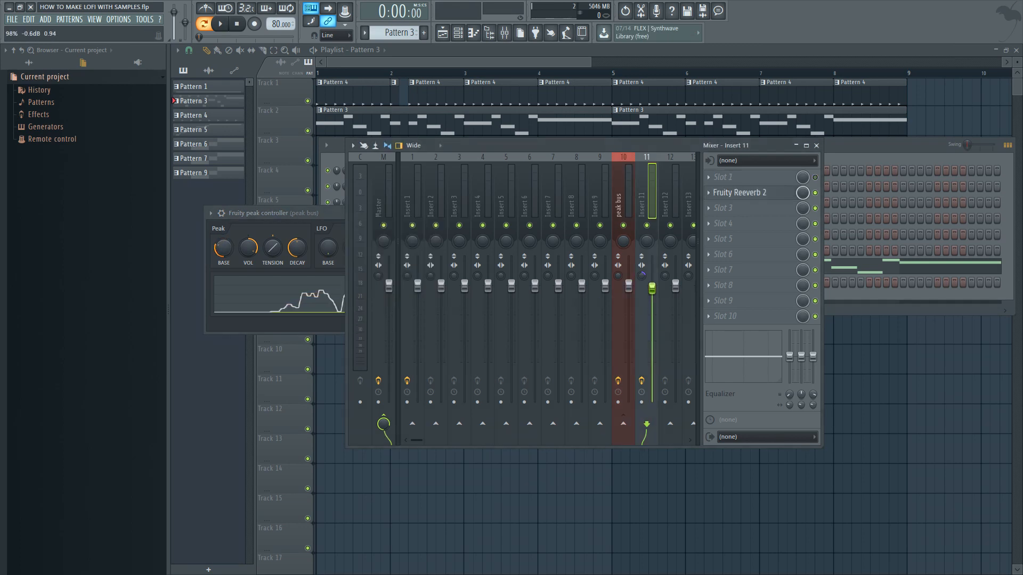
left_click(284, 216)
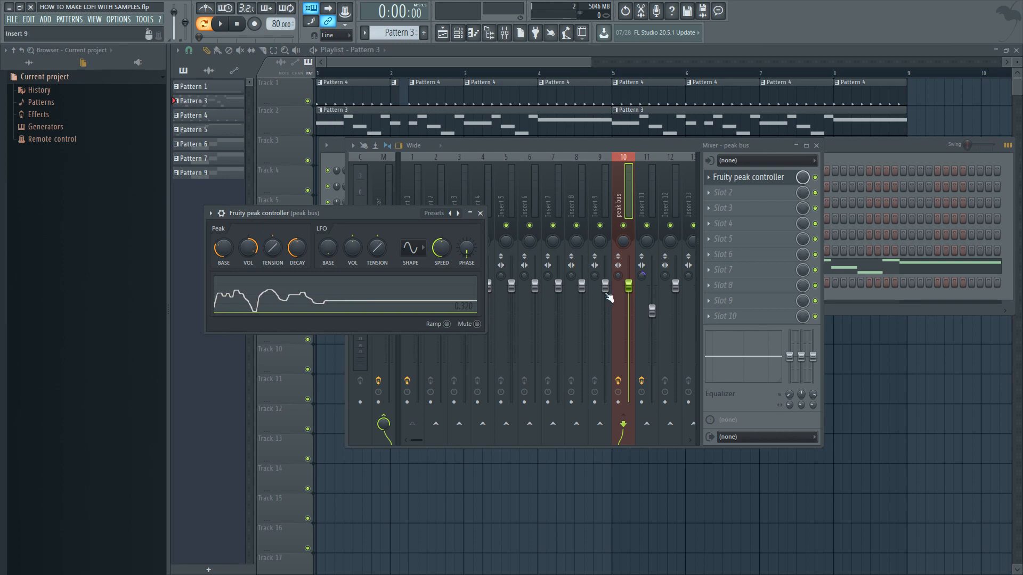
left_click_drag(321, 217, 436, 206)
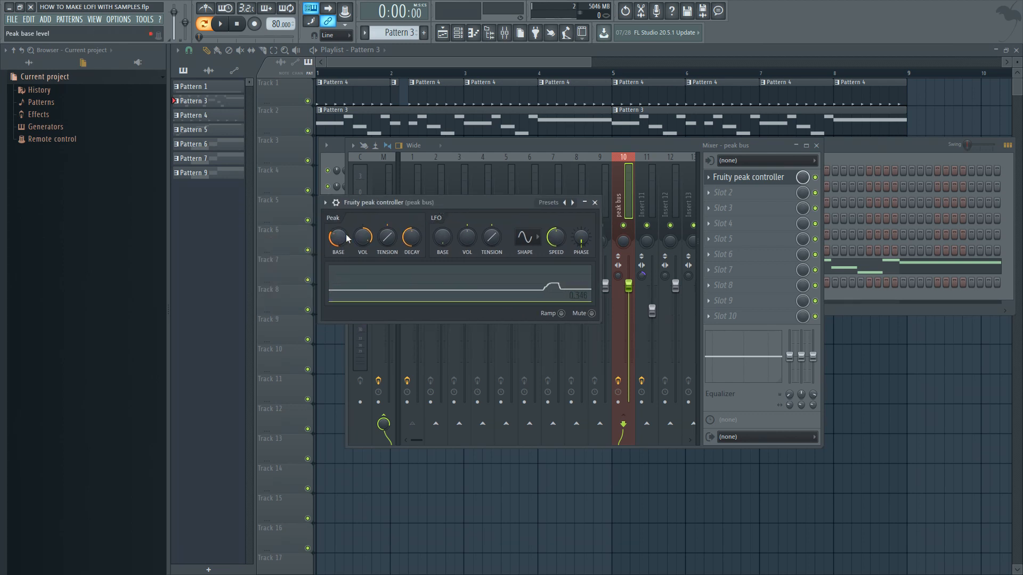
Play back the pattern and the full song with the mixer in view, adjusting the Insert 11 volume level slightly.
key("space")
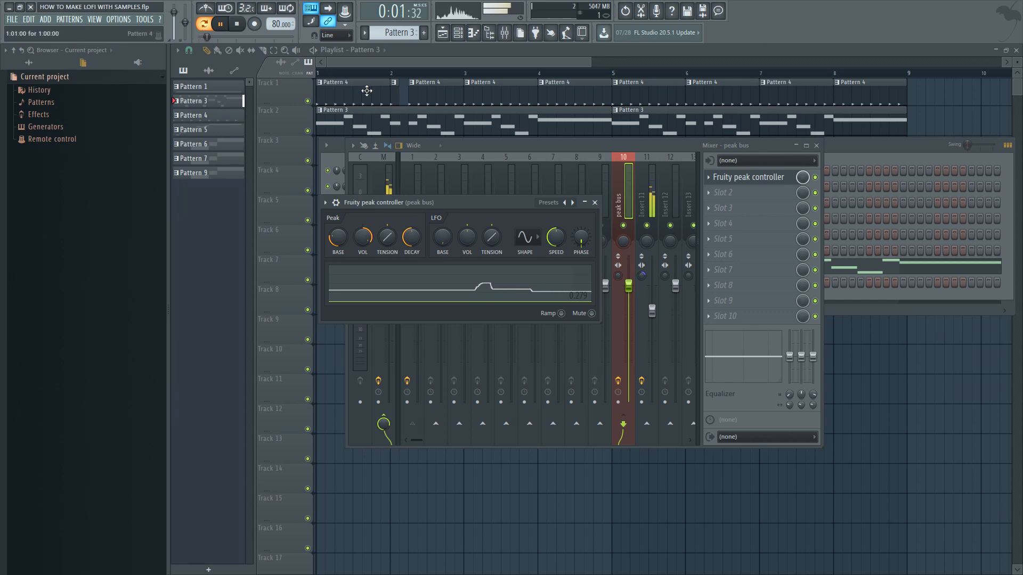
left_click(374, 128)
key("space")
left_click(503, 34)
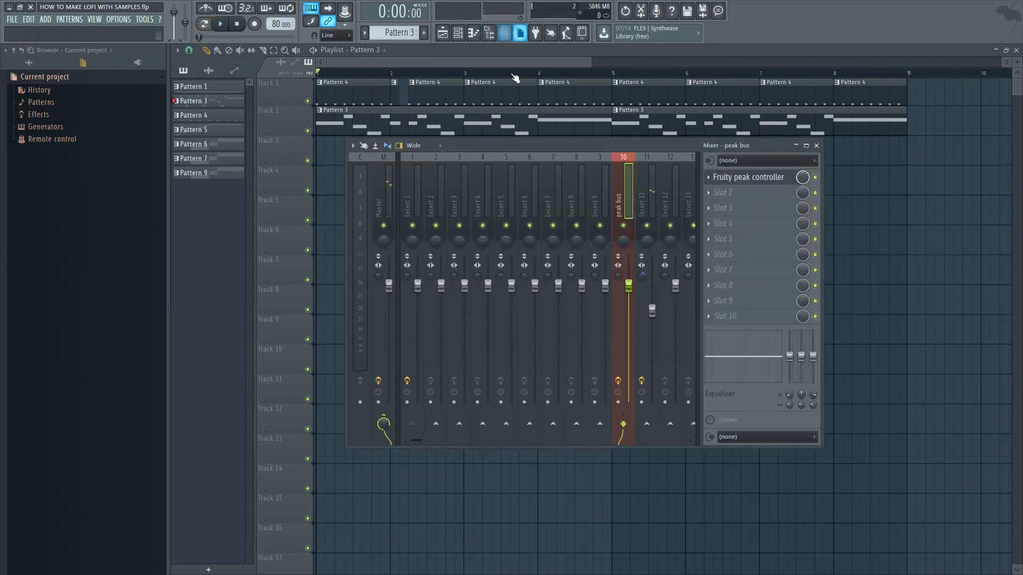
key("space")
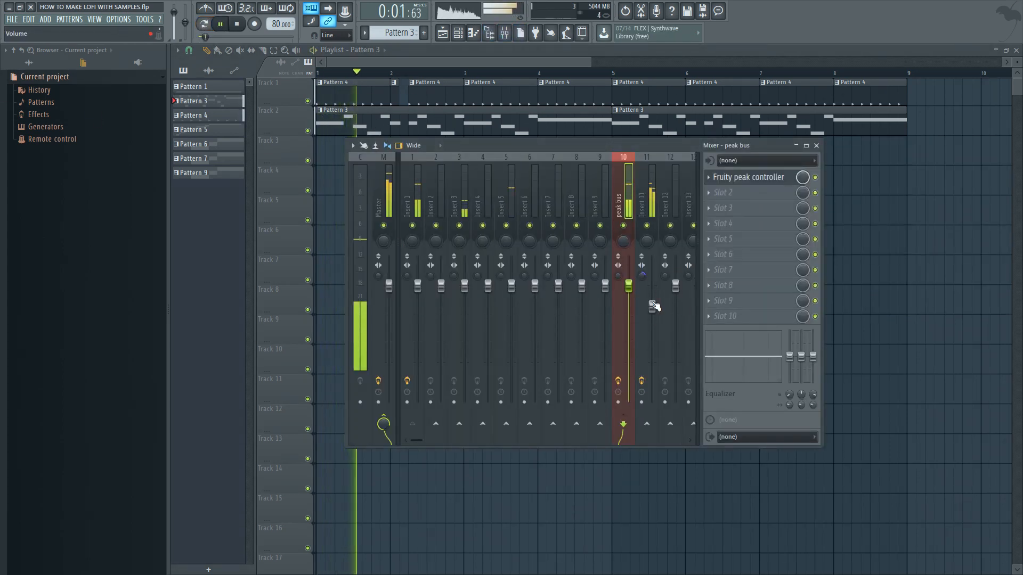
mouse_move(649, 300)
left_mouse_down()
mouse_move(649, 343)
mouse_move(649, 300)
left_mouse_up()
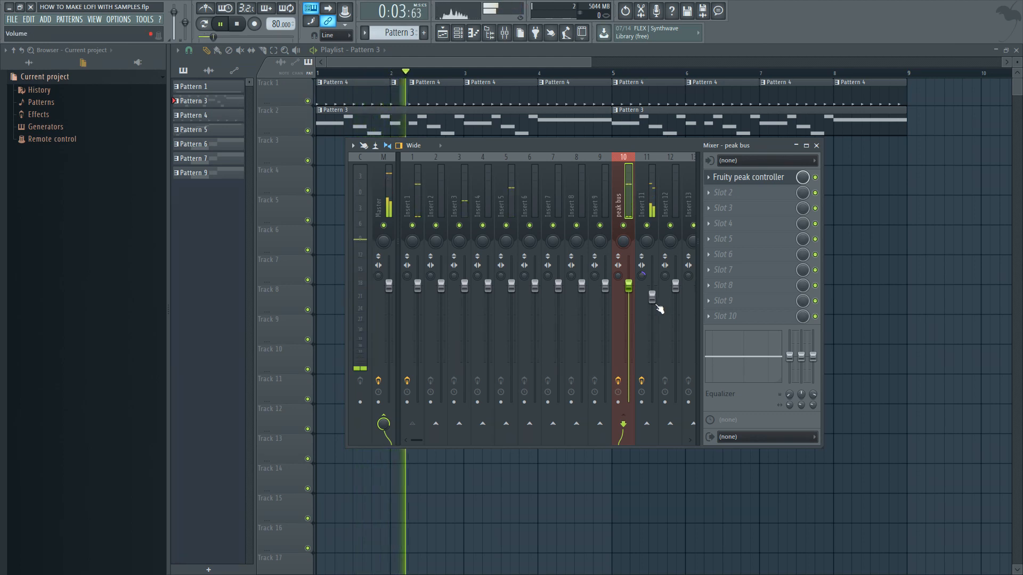
key("space")
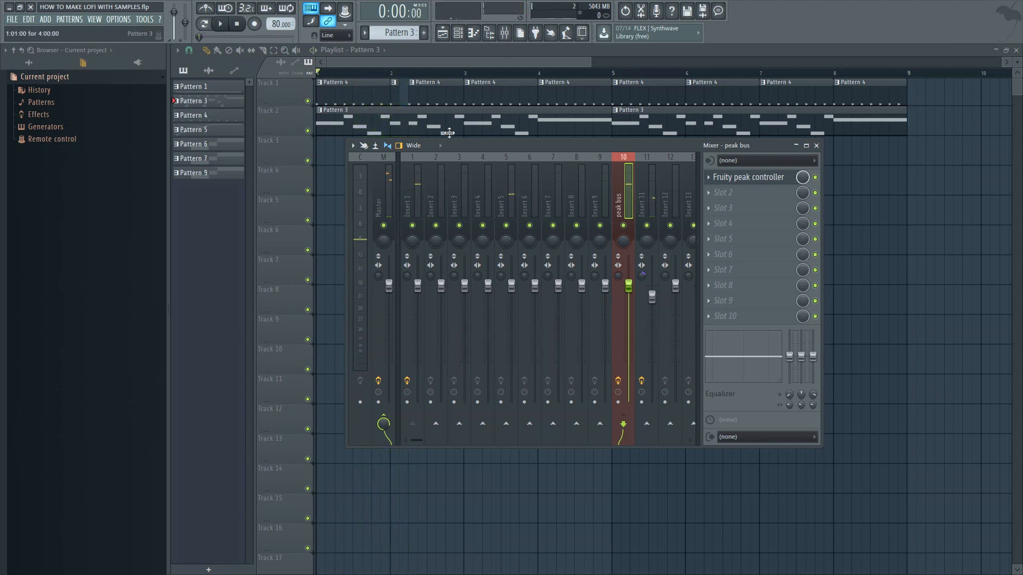
Open the peak bus's Fruity Peak Controller and audition the song with different Peak tension settings, including 0% and -100%.
left_click(746, 178)
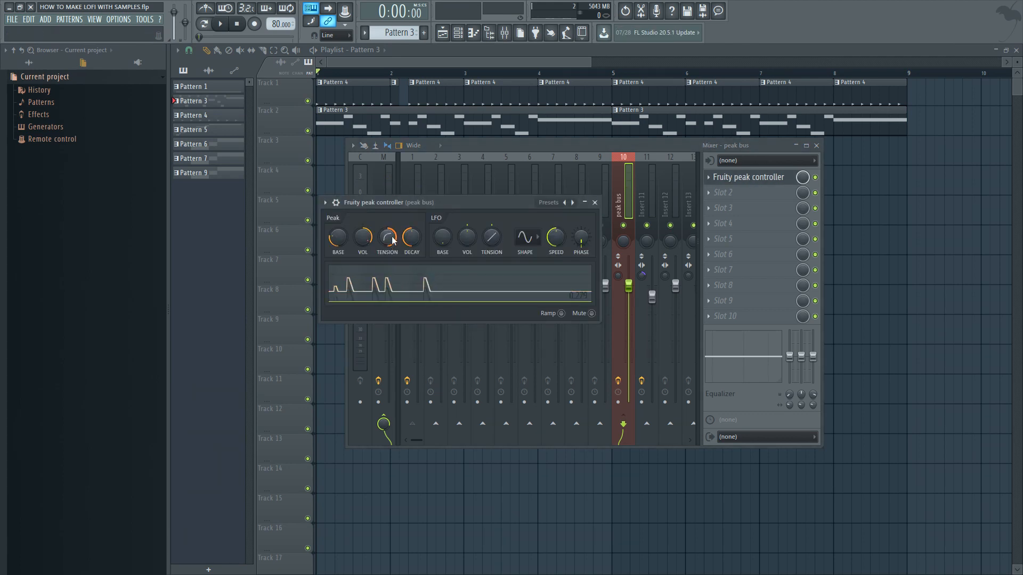
key("space")
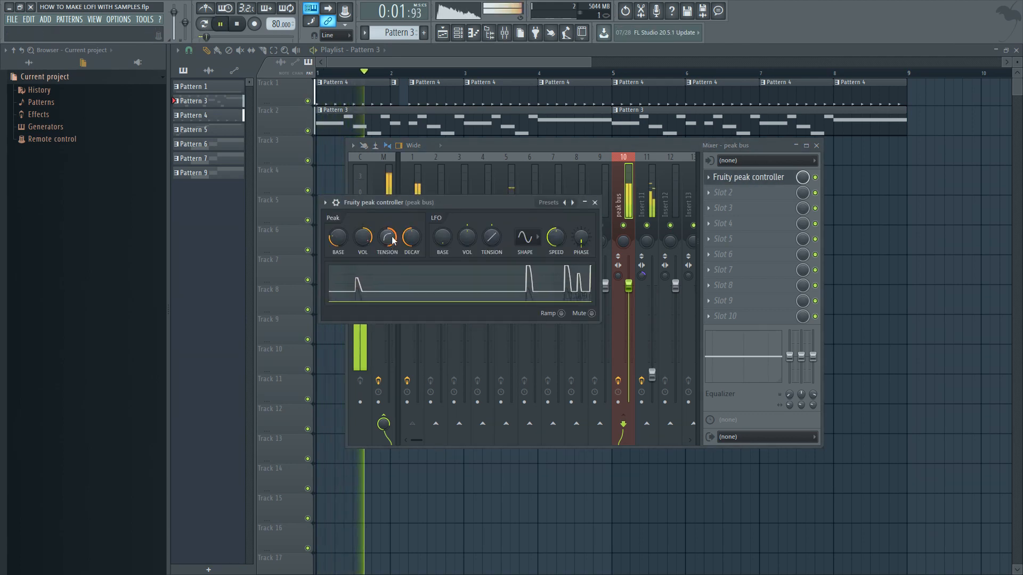
key("space")
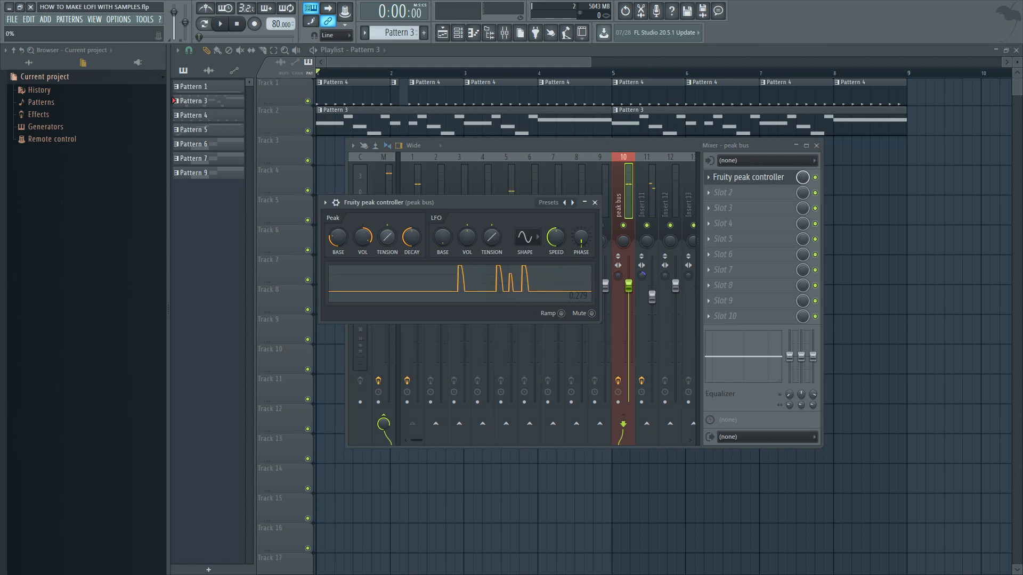
key("space")
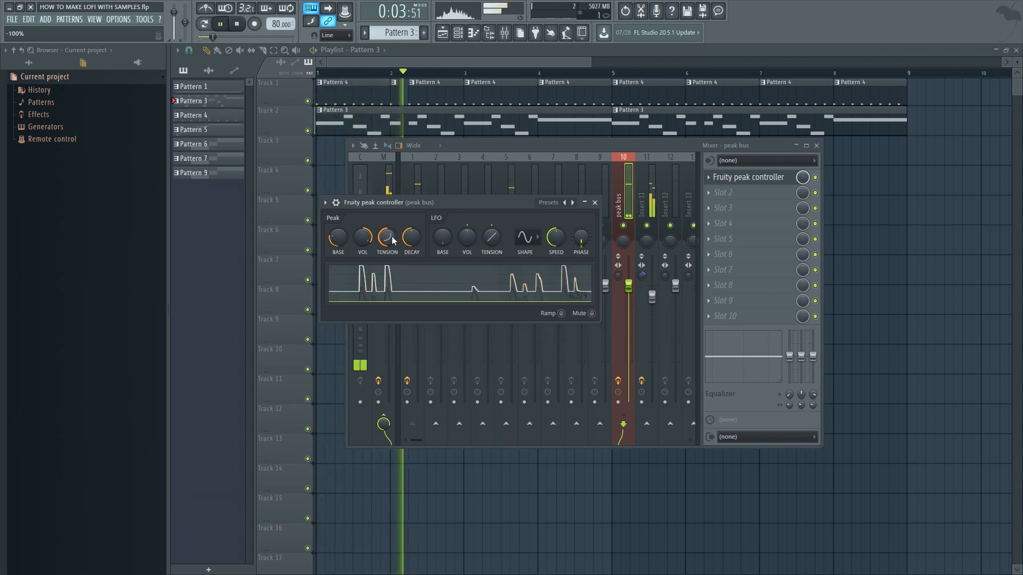
key("space")
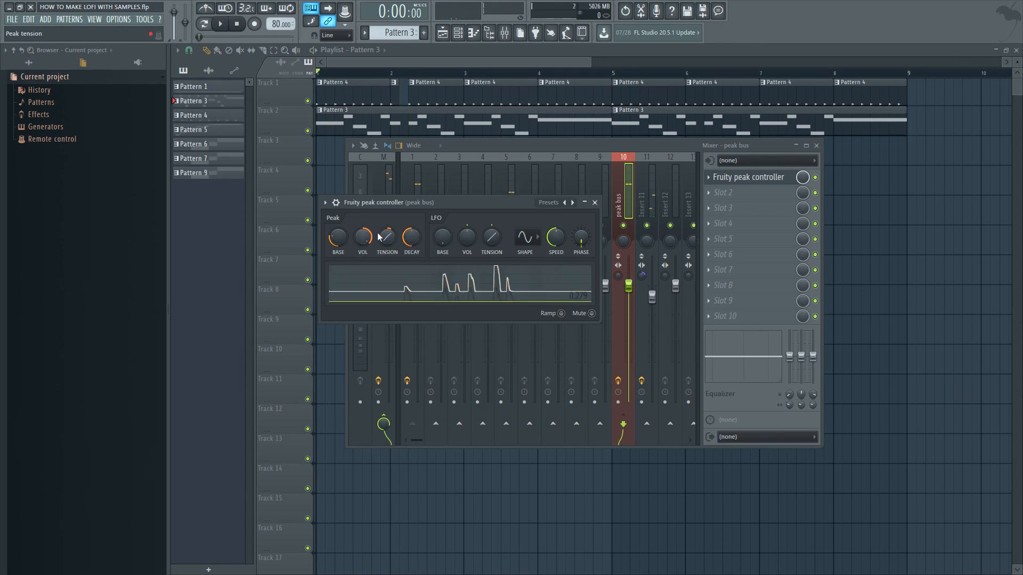
key("space")
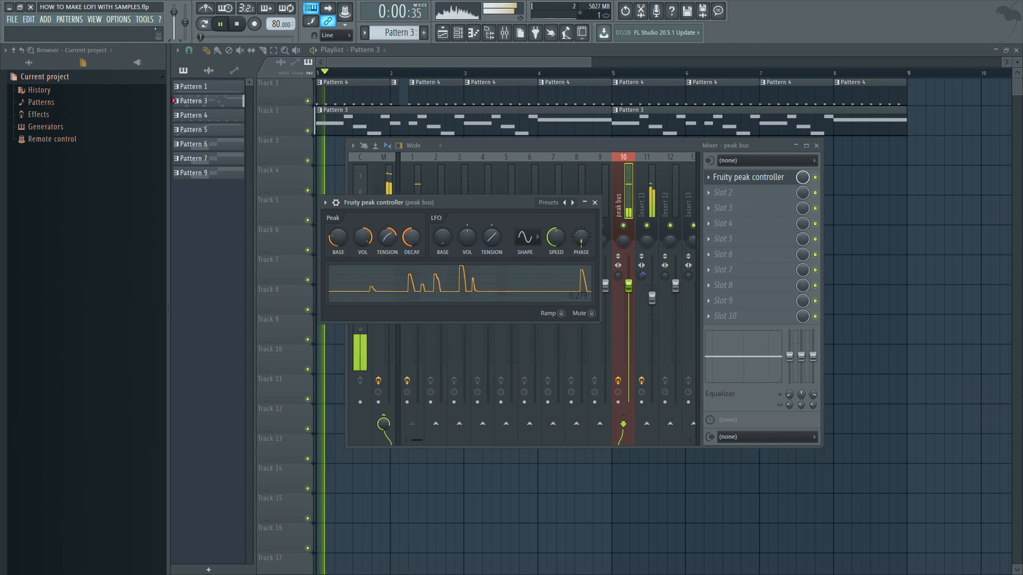
Reset the Peak decay to its default, check the Peak volume, and close the Fruity Peak Controller.
right_click(412, 239)
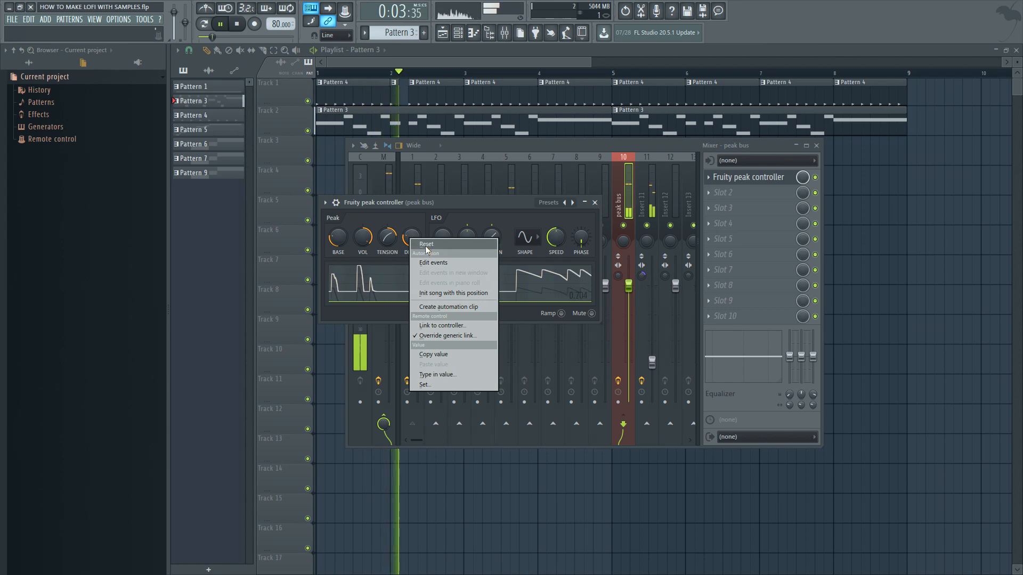
left_click(425, 245)
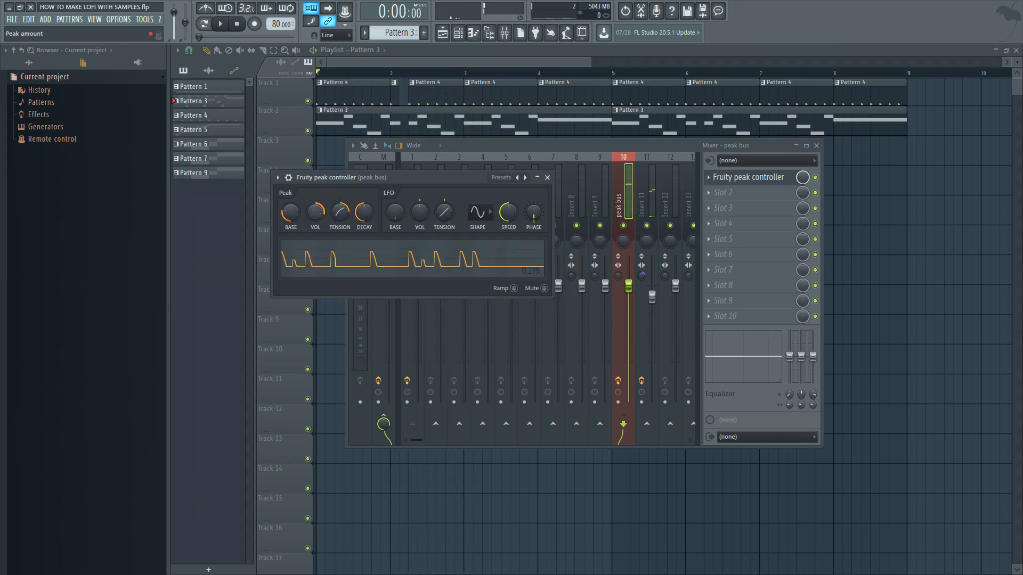
left_click(317, 216)
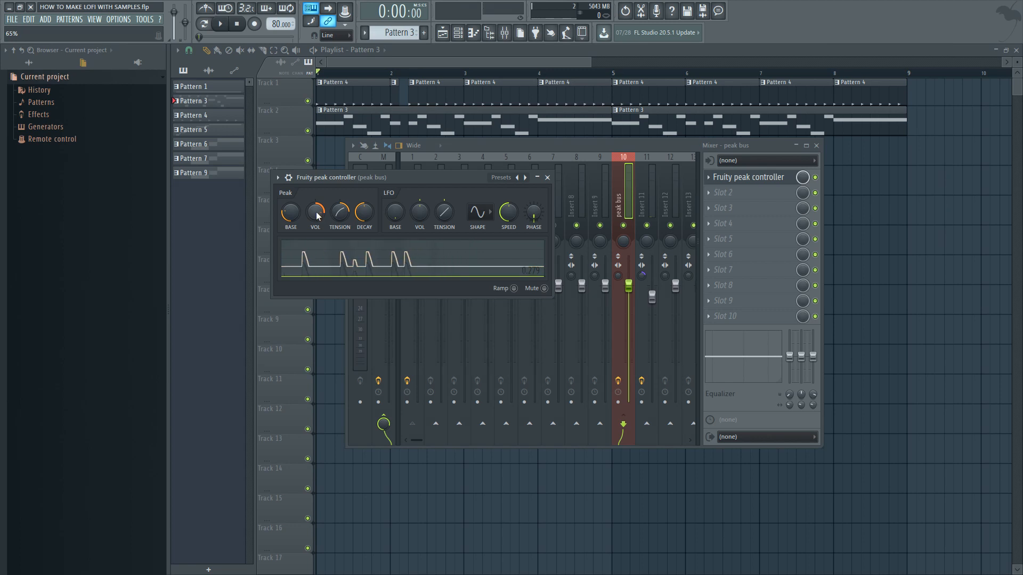
left_click_drag(427, 176, 511, 195)
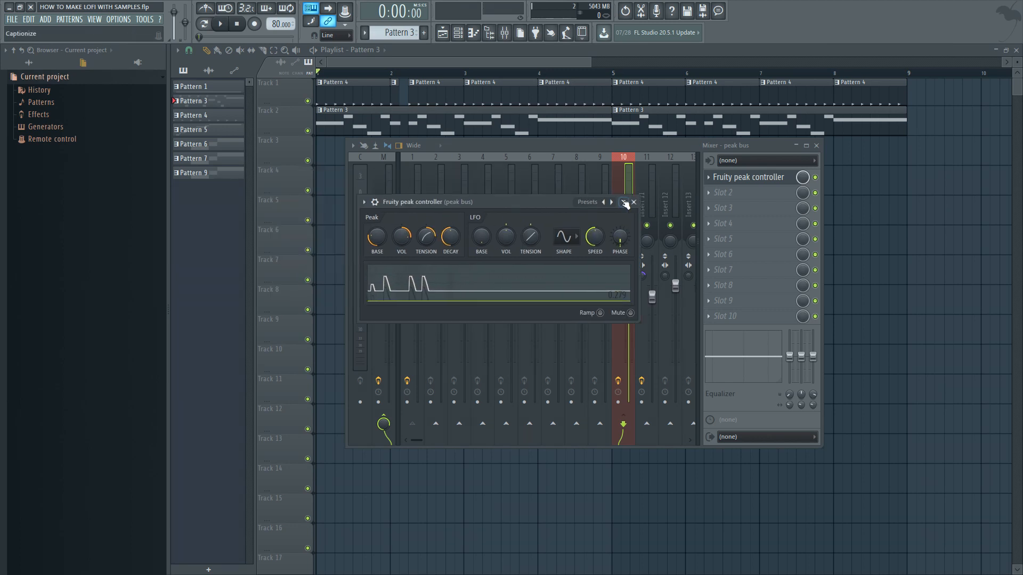
left_click(630, 196)
Show the channel rack over the playlist and open the harrybecket80bpm #2 sample channel.
left_click(564, 65)
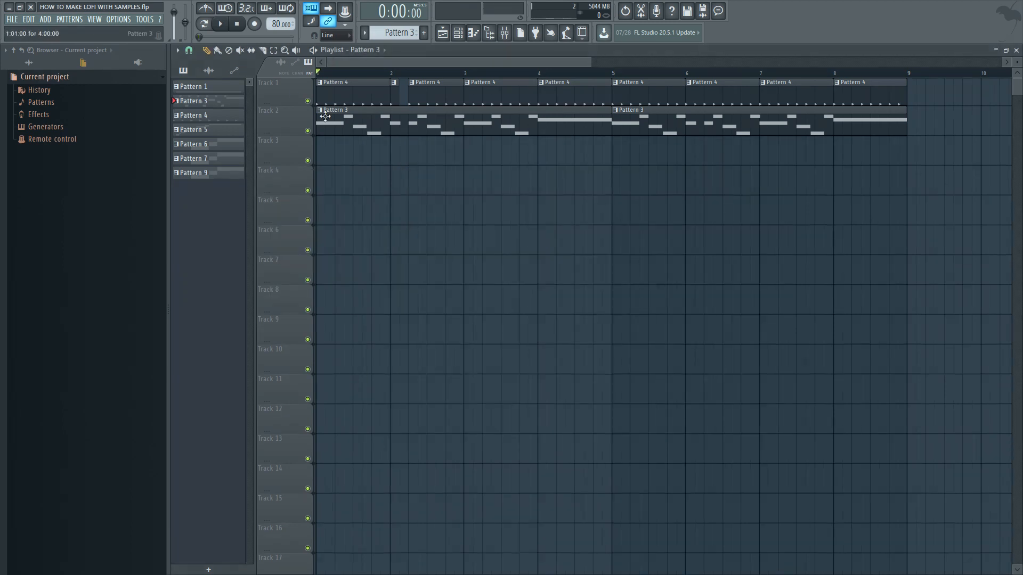
scroll(324, 114, "down", 5)
scroll(324, 141, "up", 5)
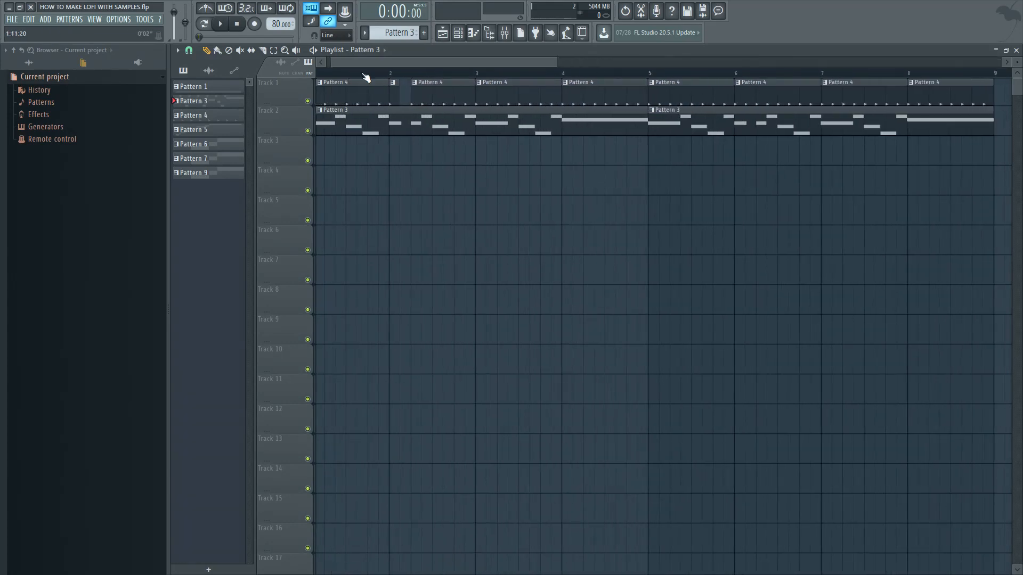
left_click(458, 34)
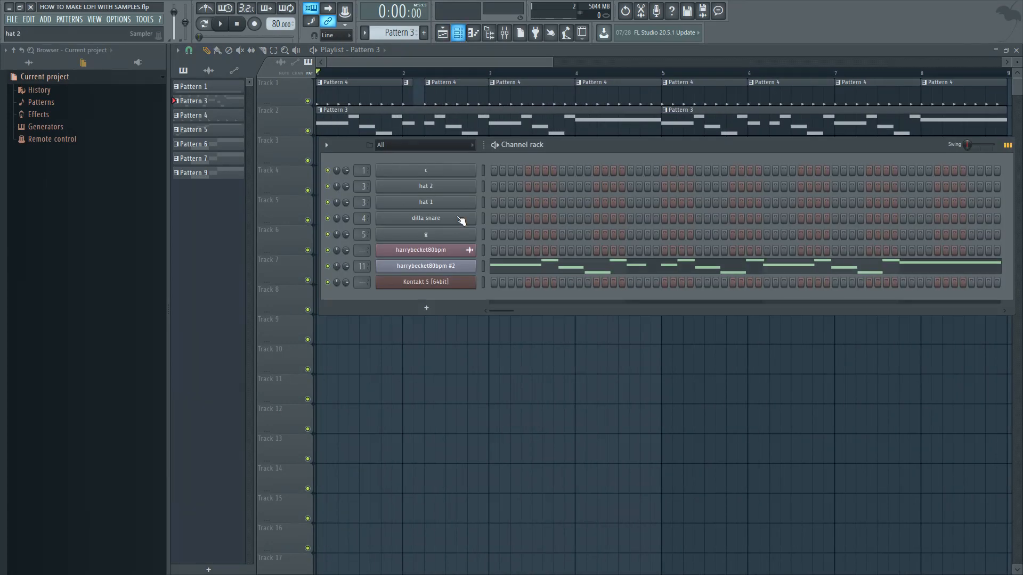
left_click(451, 268)
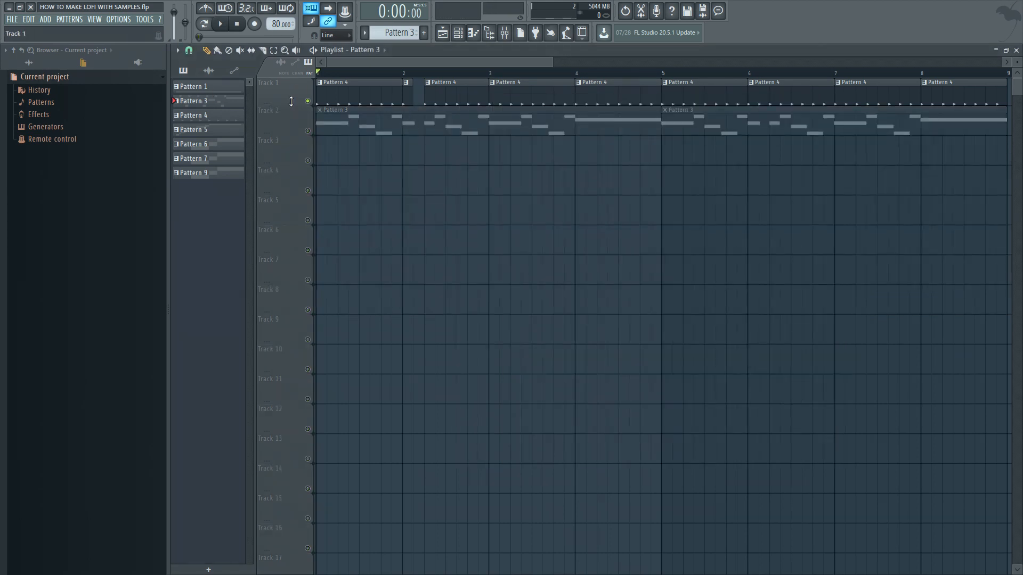
Play back the soloed drum track and examine the Pattern 3 sample notes in the harrybecket80bpm #2 piano roll.
key("space")
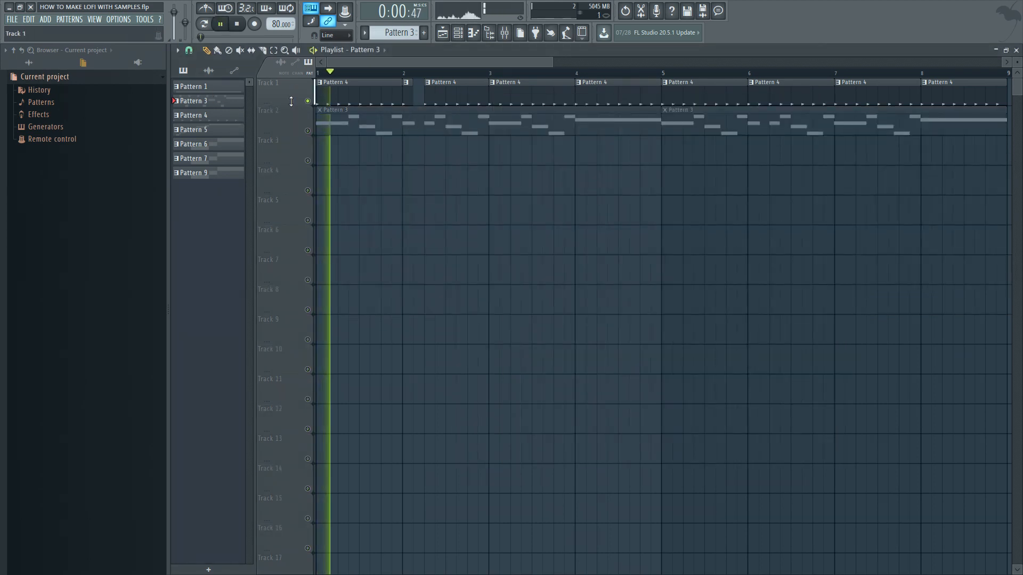
key("space")
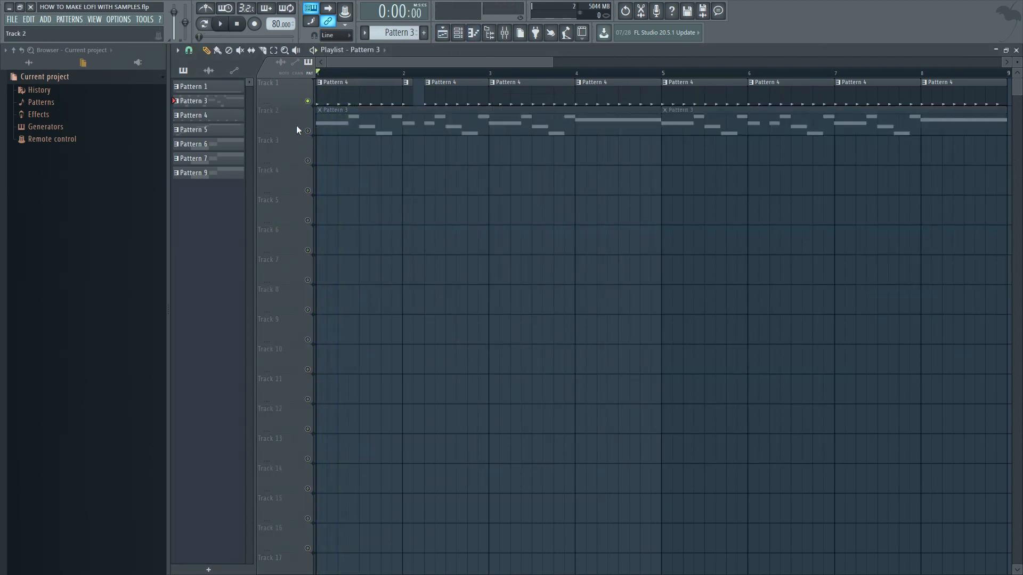
double_click(352, 123)
scroll(270, 271, "up", 5)
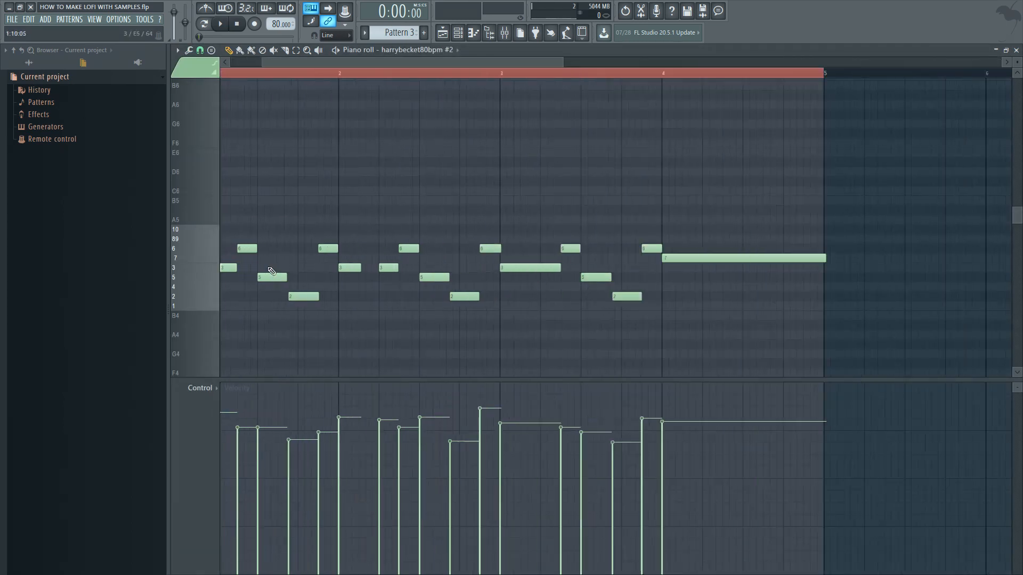
scroll(266, 266, "down", 3)
left_click_drag(288, 61, 269, 62)
scroll(247, 247, "up", 5)
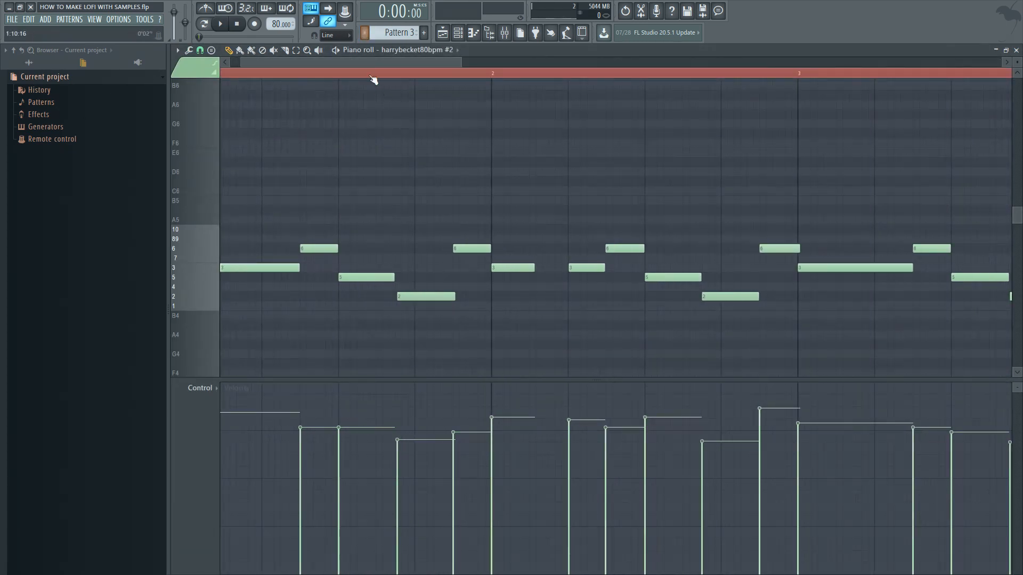
left_click_drag(358, 64, 342, 65)
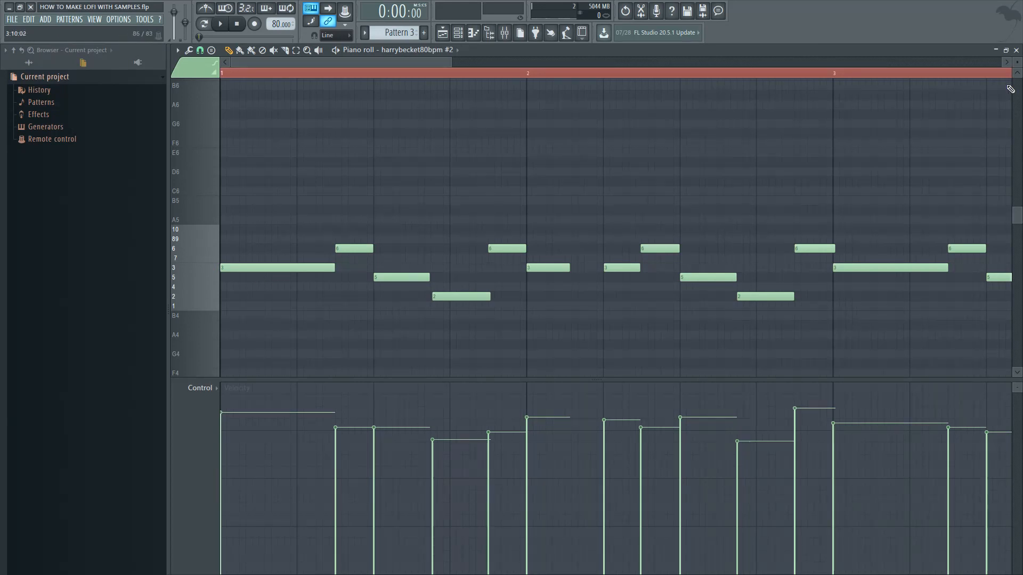
left_click(1016, 50)
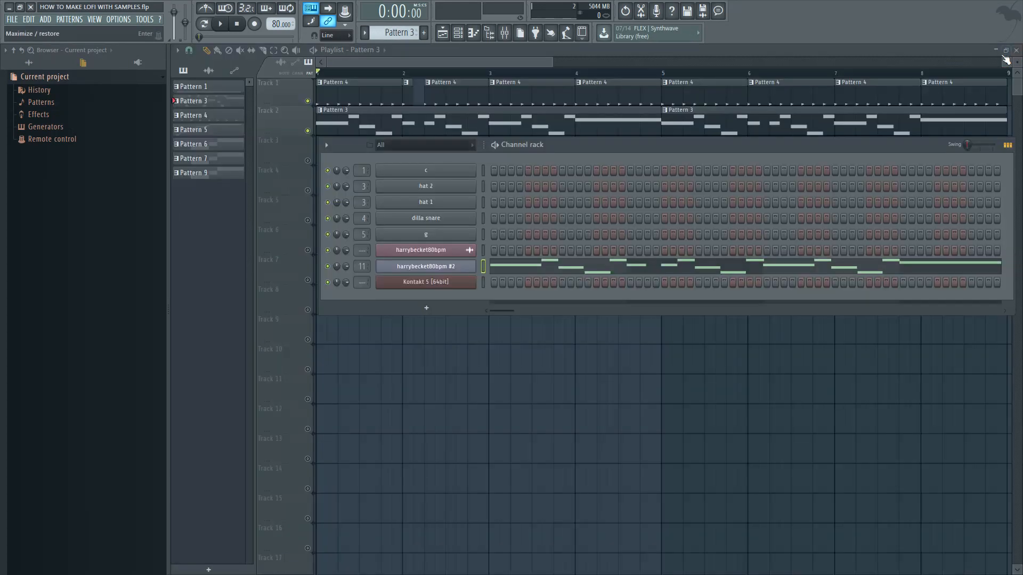
Close the channel rack, review the playlist arrangement from its start, and bring up the project file commands.
left_click(491, 64)
scroll(366, 102, "down", 5)
scroll(366, 102, "up", 4)
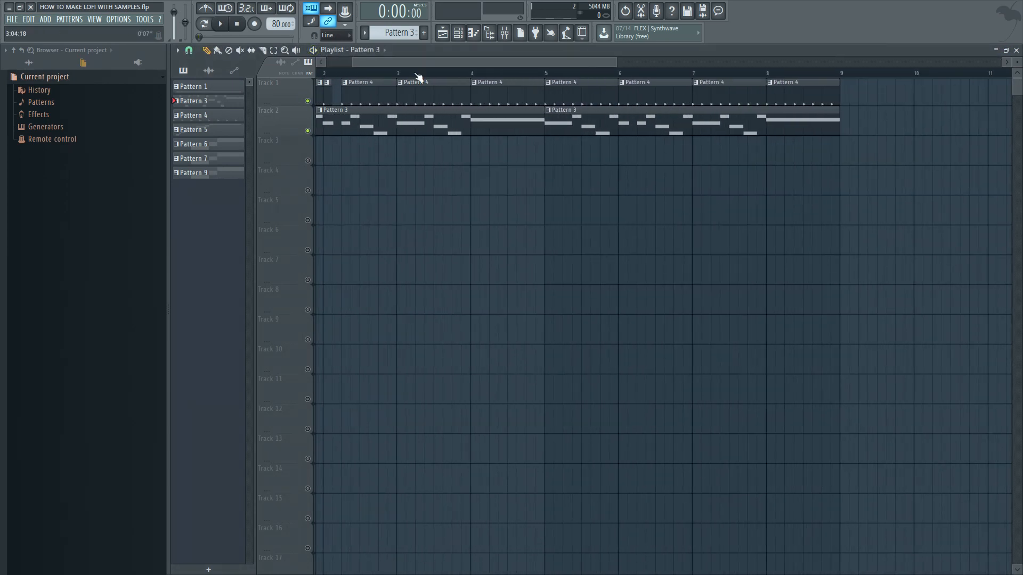
left_click_drag(427, 65, 255, 71)
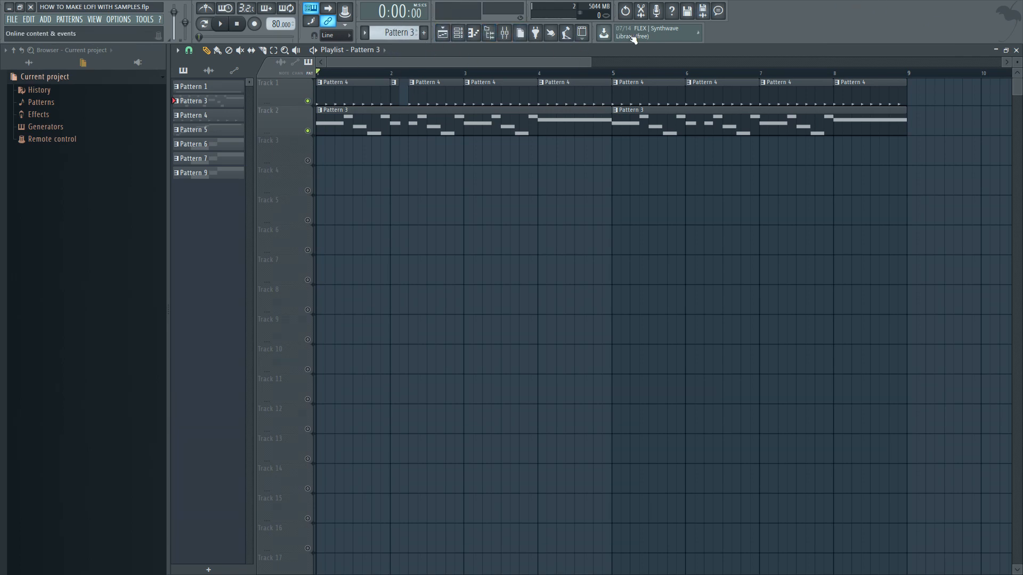
left_click(15, 20)
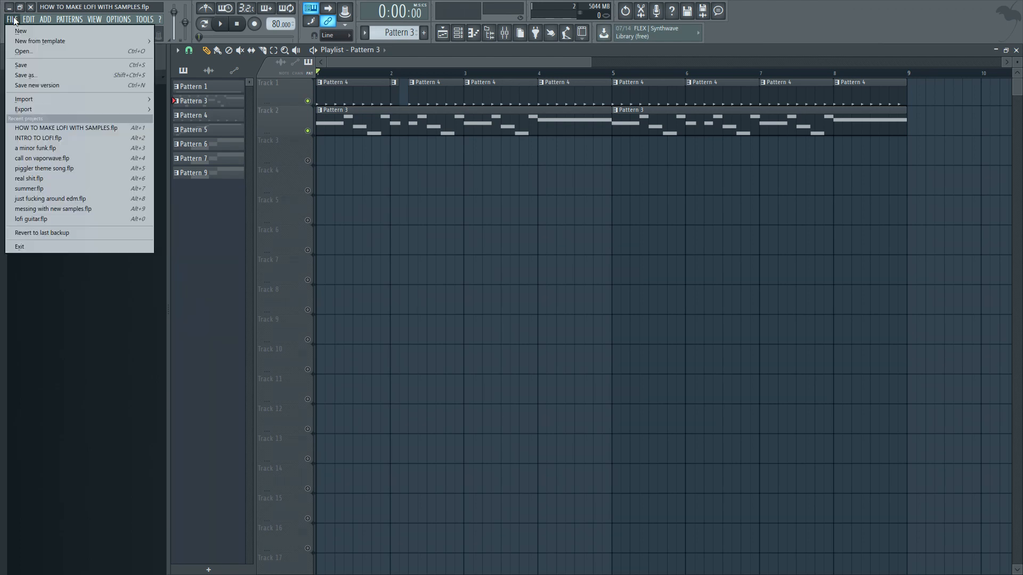